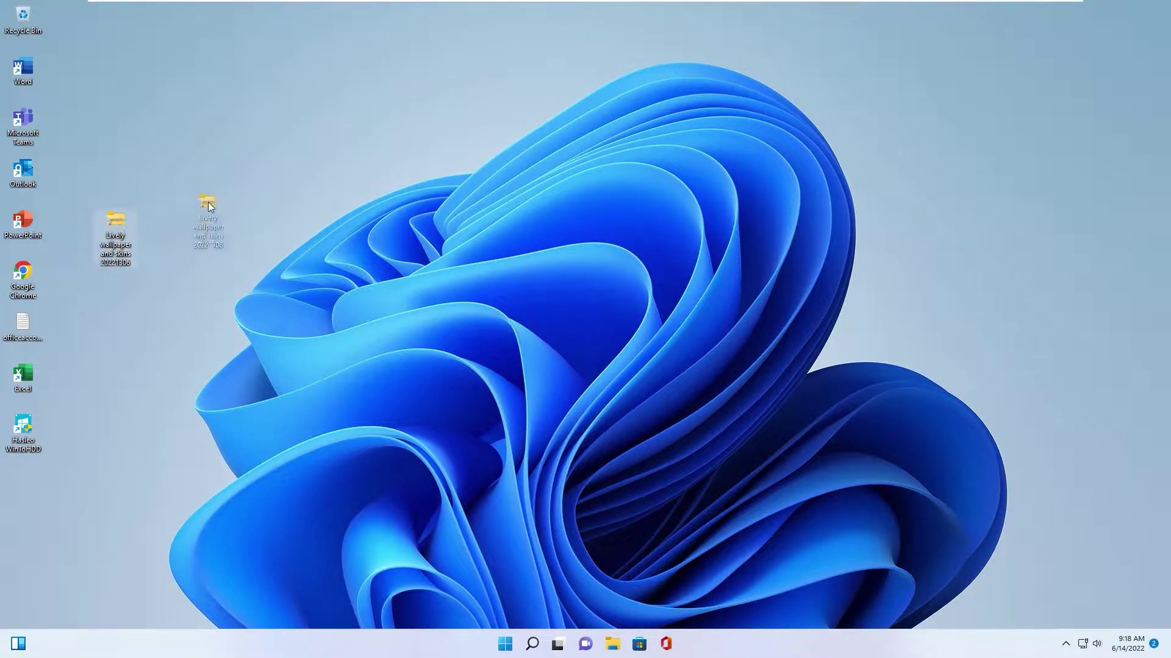
# Extract the wallpaper-and-skins zip archive into its suggested folder on the desktop.
pyautogui.moveTo(208, 207); pyautogui.dragTo(209, 228)
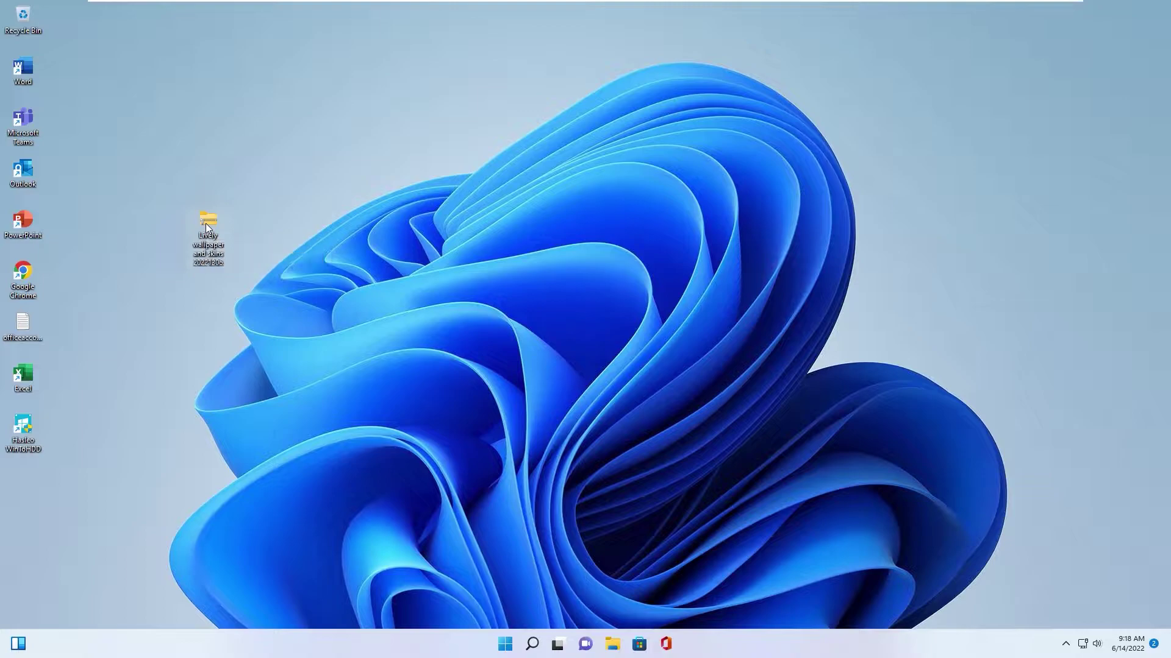
pyautogui.rightClick(206, 224)
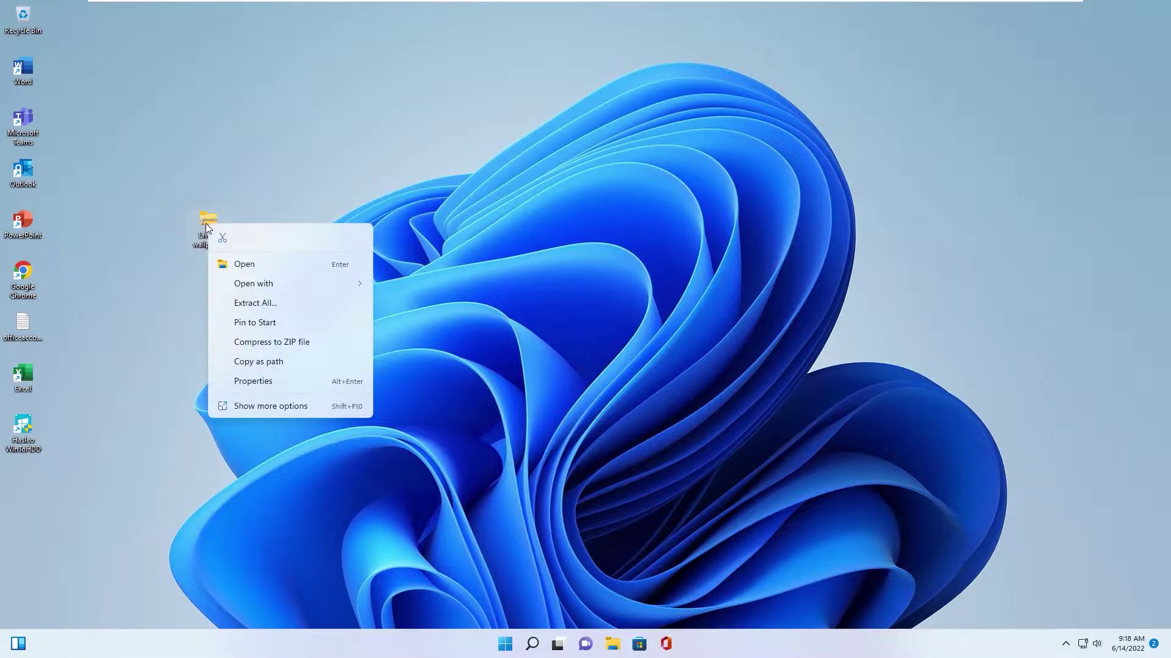
pyautogui.click(264, 303)
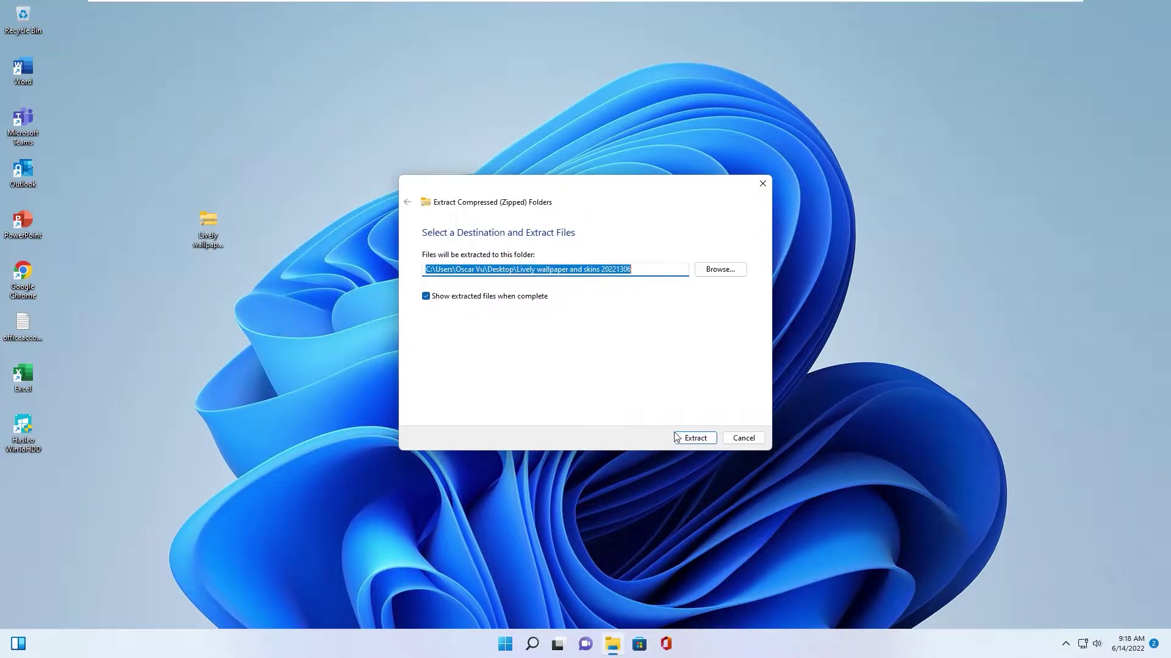
pyautogui.click(693, 438)
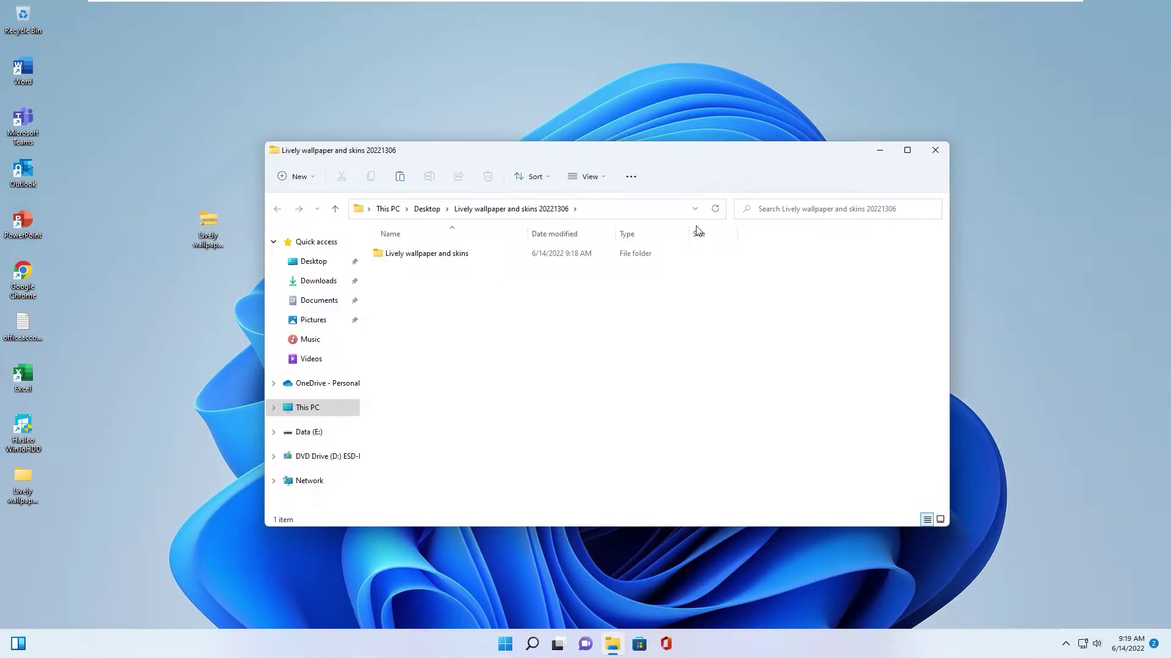
# Maximize the extracted folder window and open the Lively wallpaper and skins folder.
pyautogui.click(907, 150)
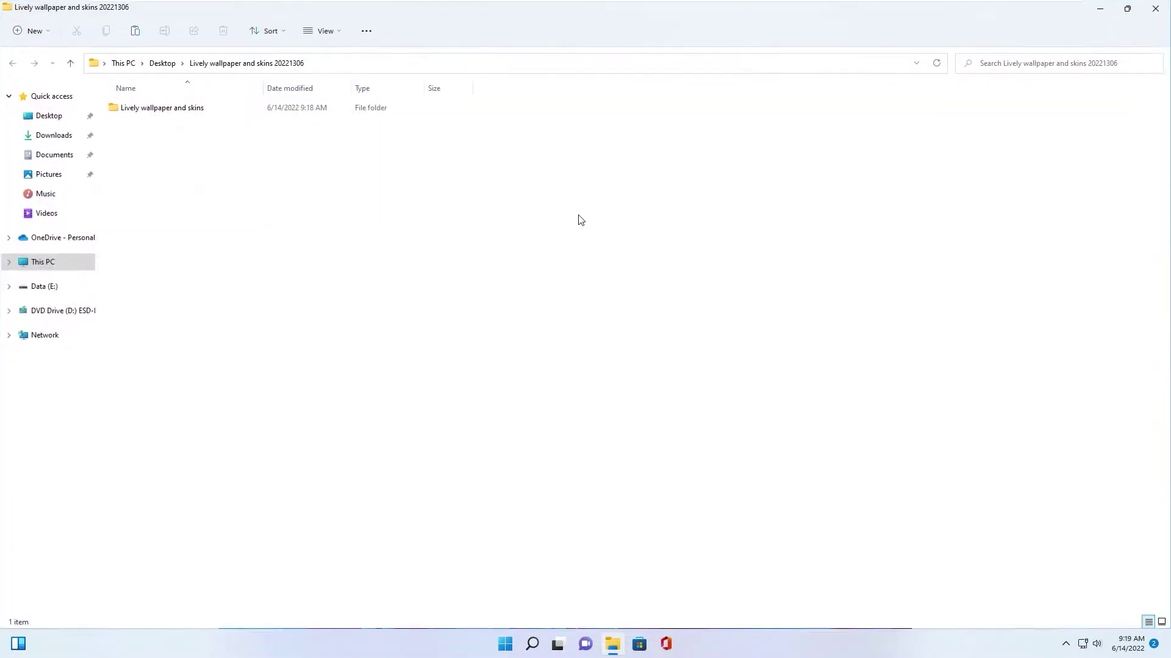
pyautogui.click(131, 110)
pyautogui.doubleClick(129, 109)
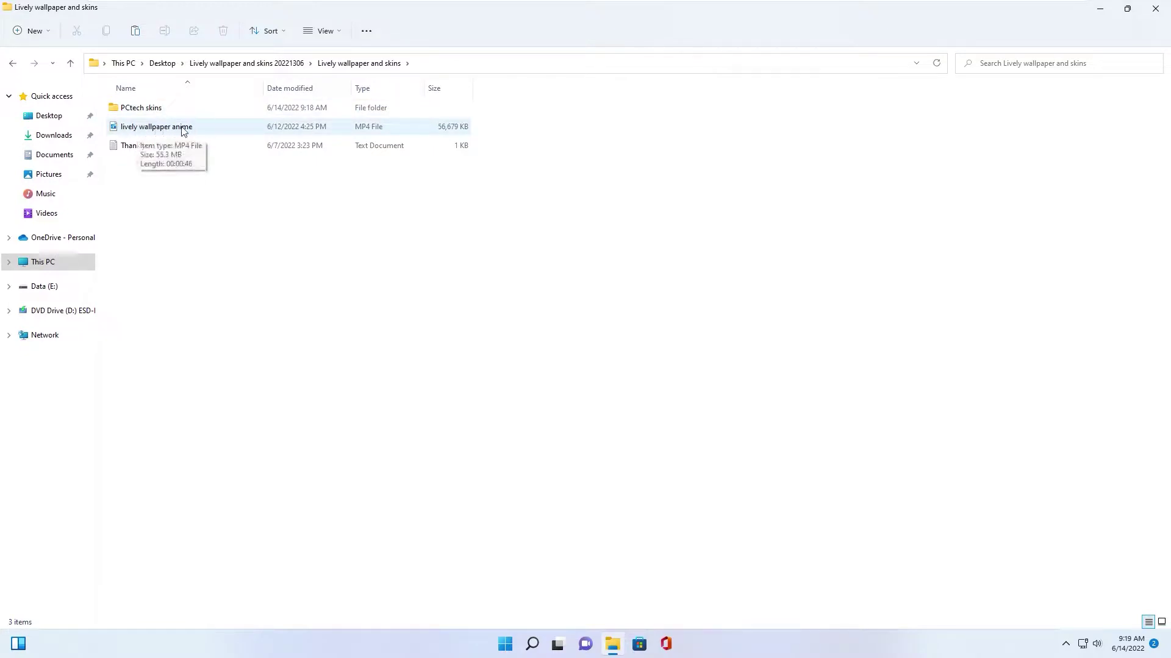
# Maximize Microsoft Store and search it for TranslucentTB.
pyautogui.click(614, 645)
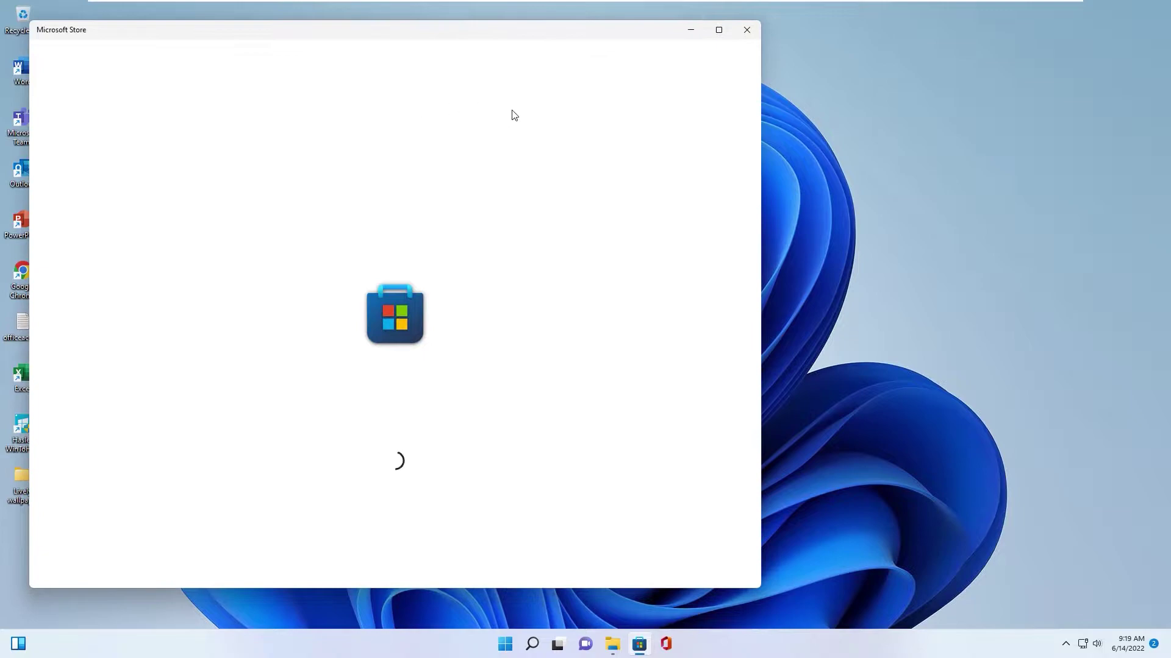
pyautogui.click(720, 30)
pyautogui.write('translucen')
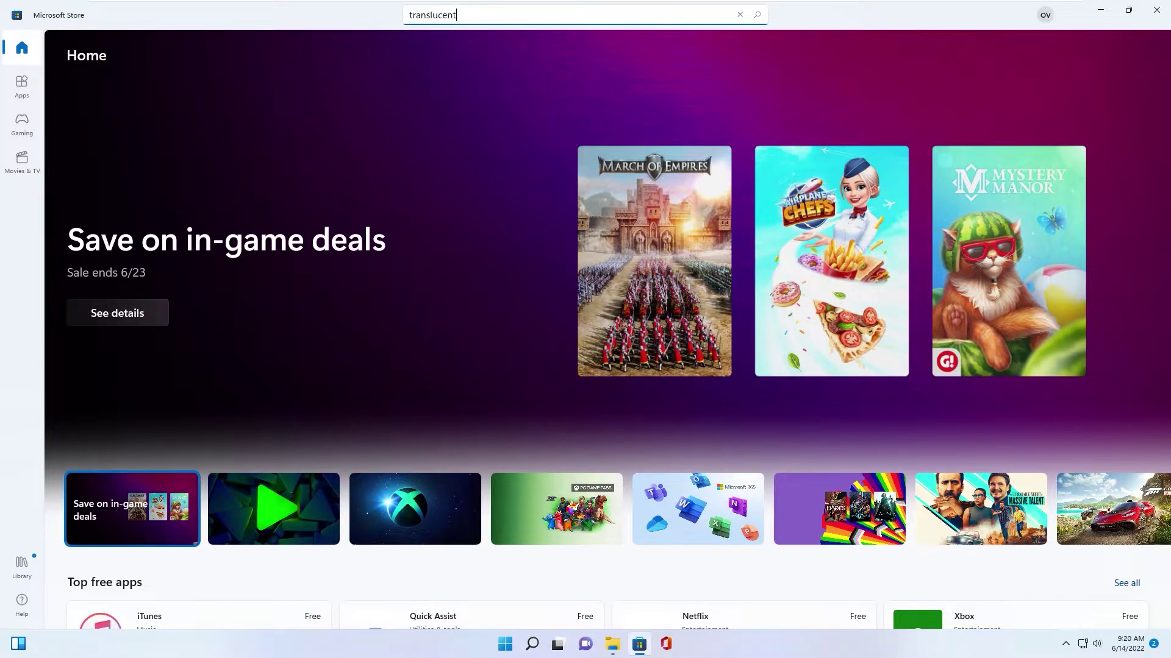
pyautogui.write('tb')
pyautogui.press('Return')
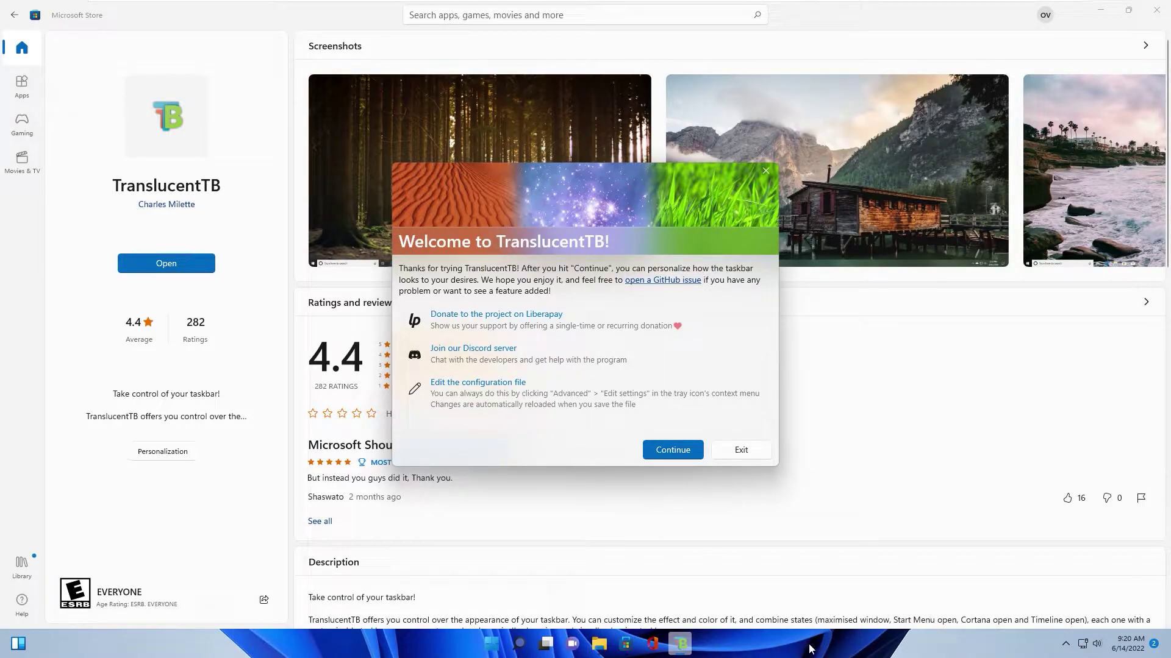
# Dismiss TranslucentTB's welcome screen and set its Desktop taskbar style to Clear.
pyautogui.click(661, 453)
pyautogui.click(1066, 644)
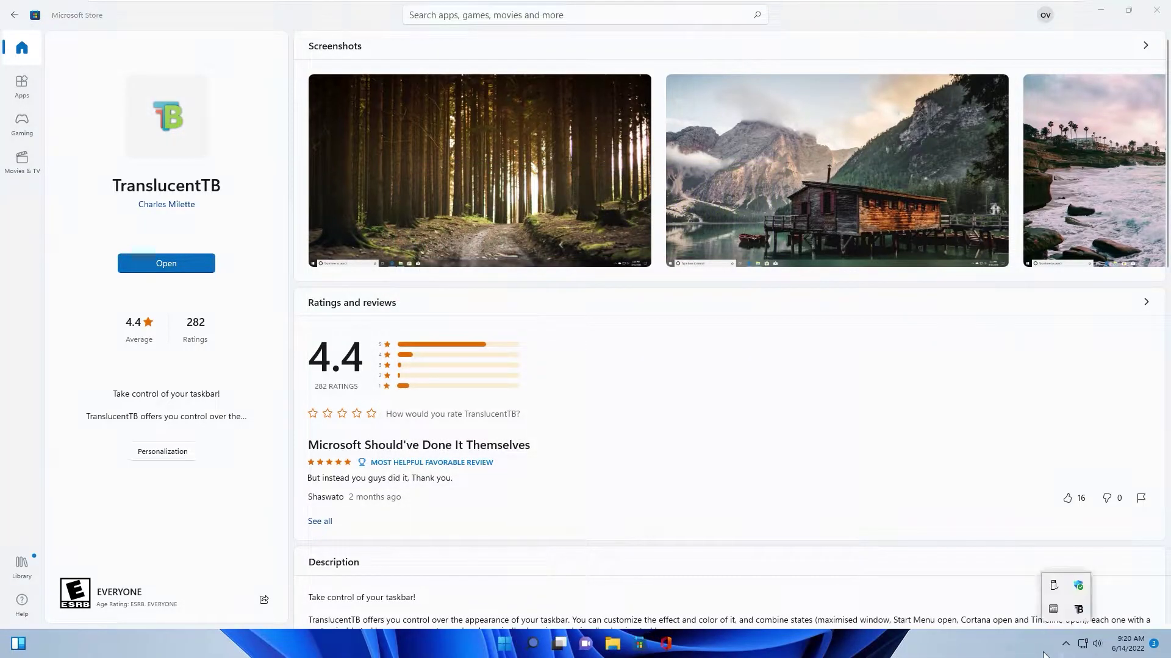
pyautogui.rightClick(1079, 611)
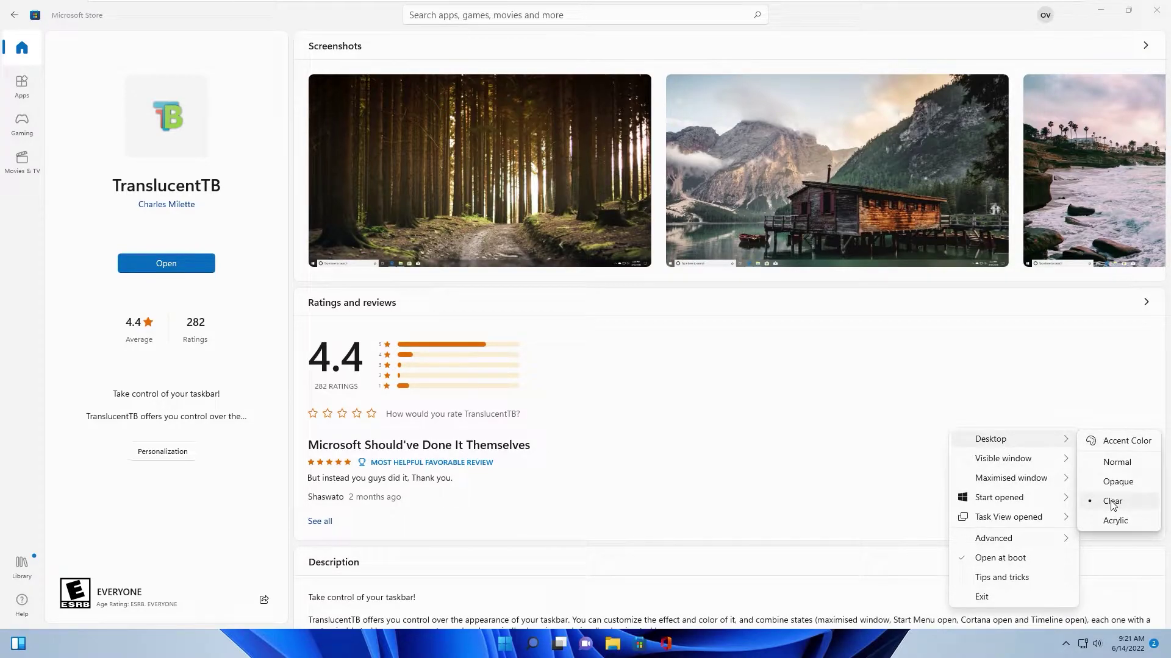
pyautogui.click(864, 651)
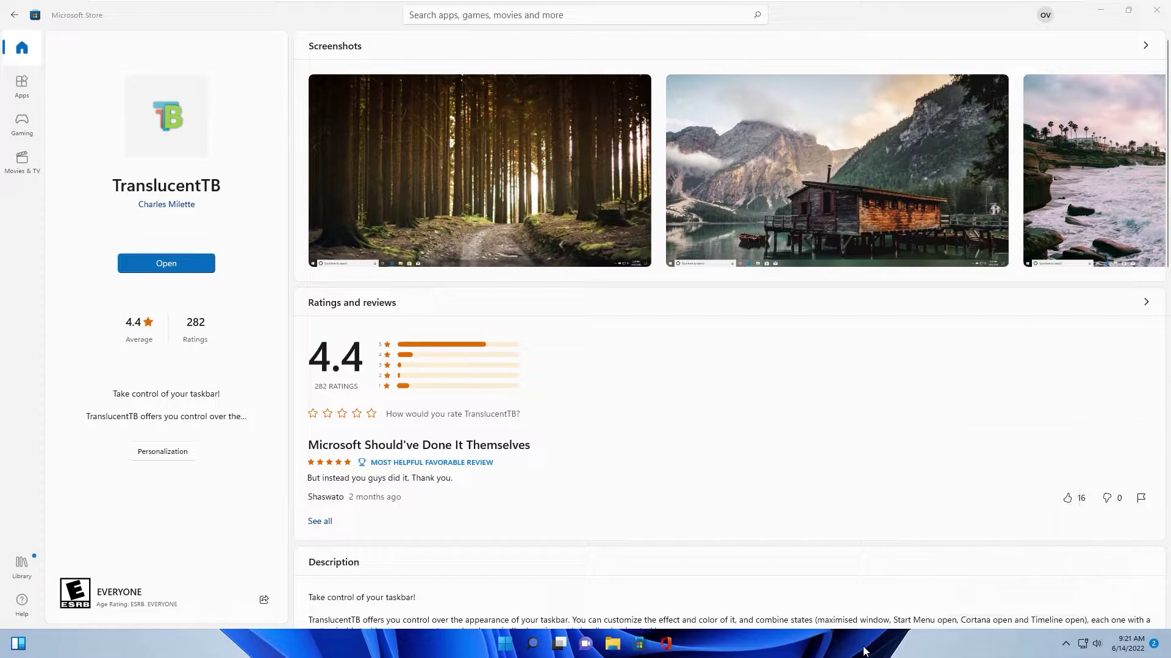
# Find Lively Wallpaper in the Store, install it, and launch it.
pyautogui.click(998, 294)
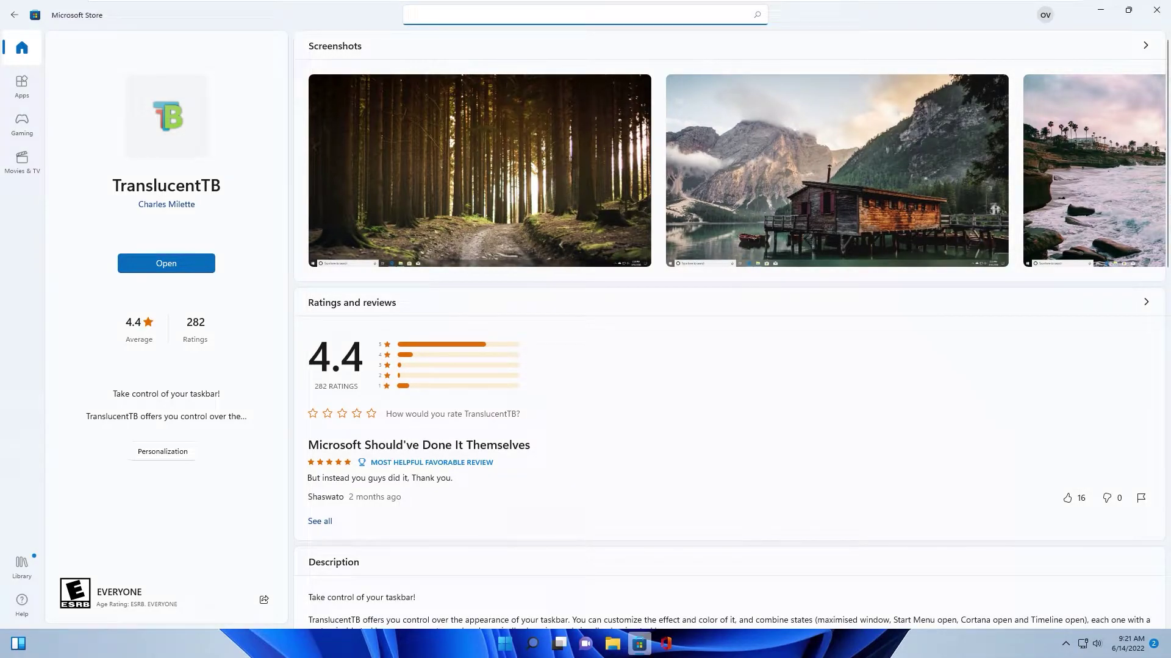
pyautogui.click(585, 14)
pyautogui.write('lively wallpaper')
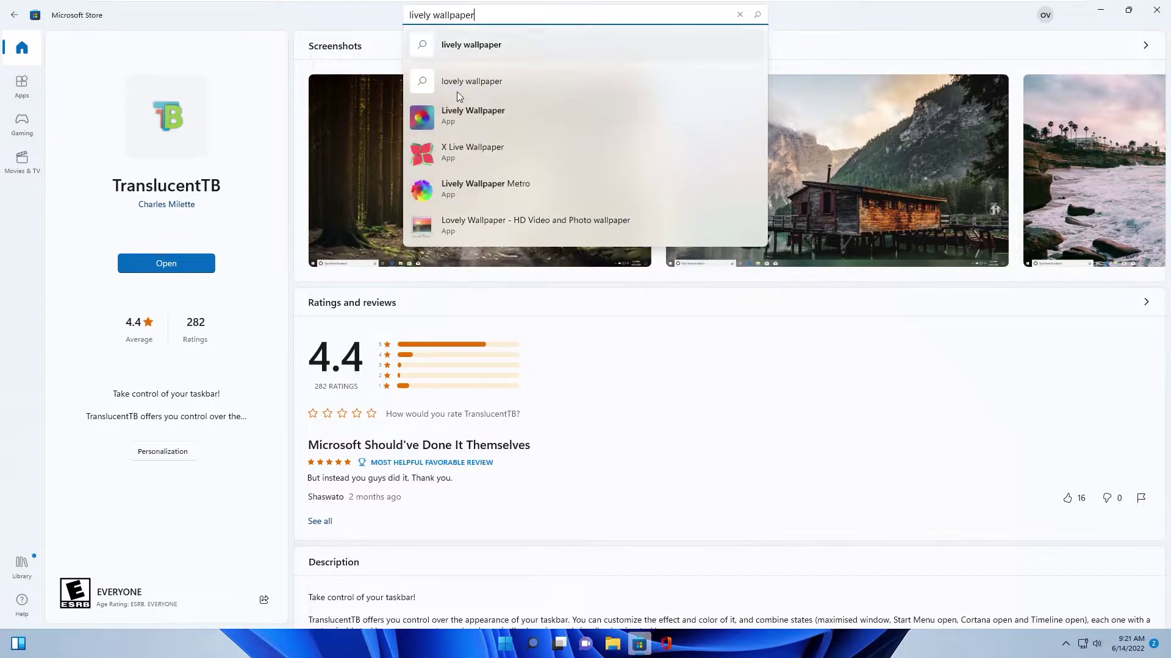
pyautogui.click(462, 112)
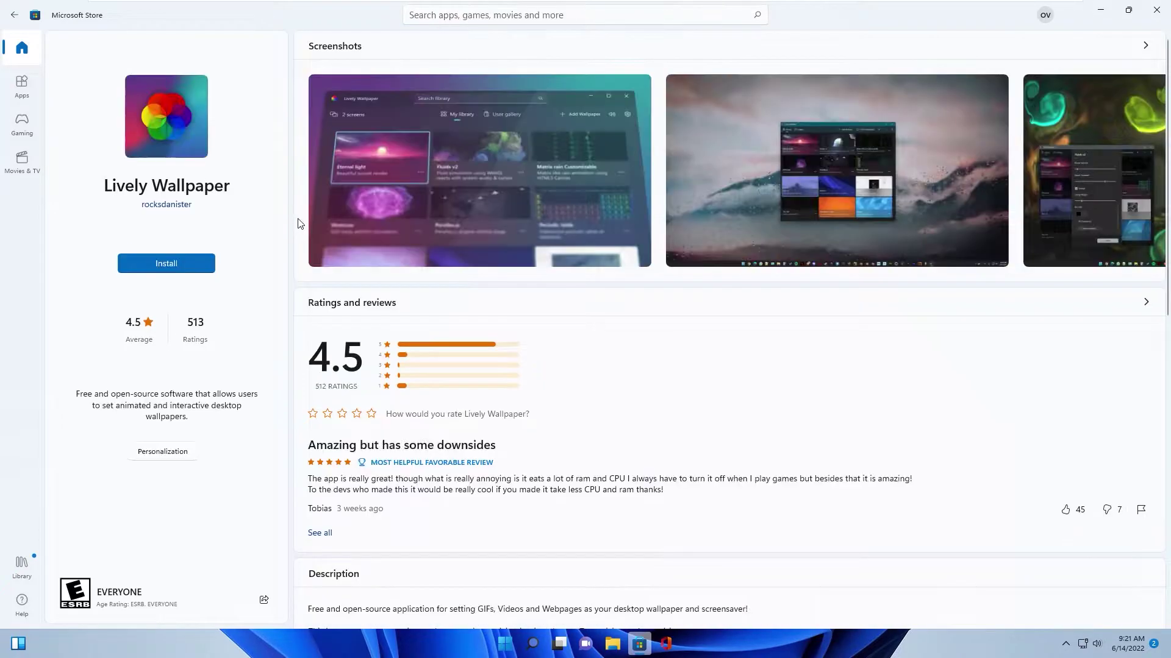
pyautogui.click(166, 266)
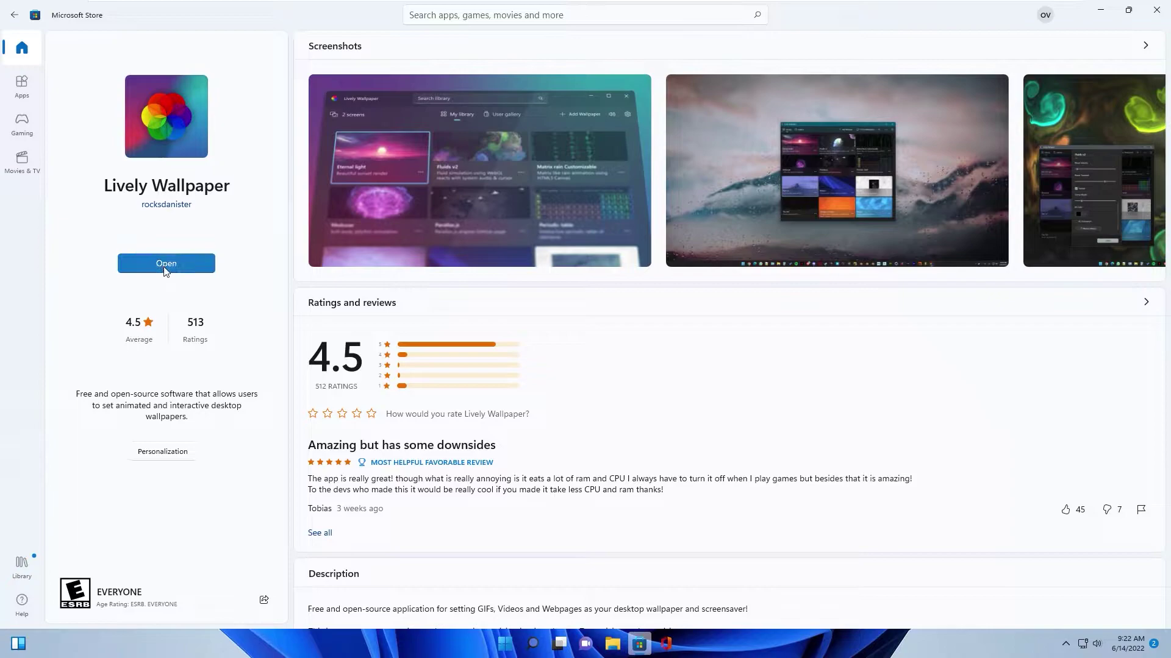
pyautogui.click(166, 264)
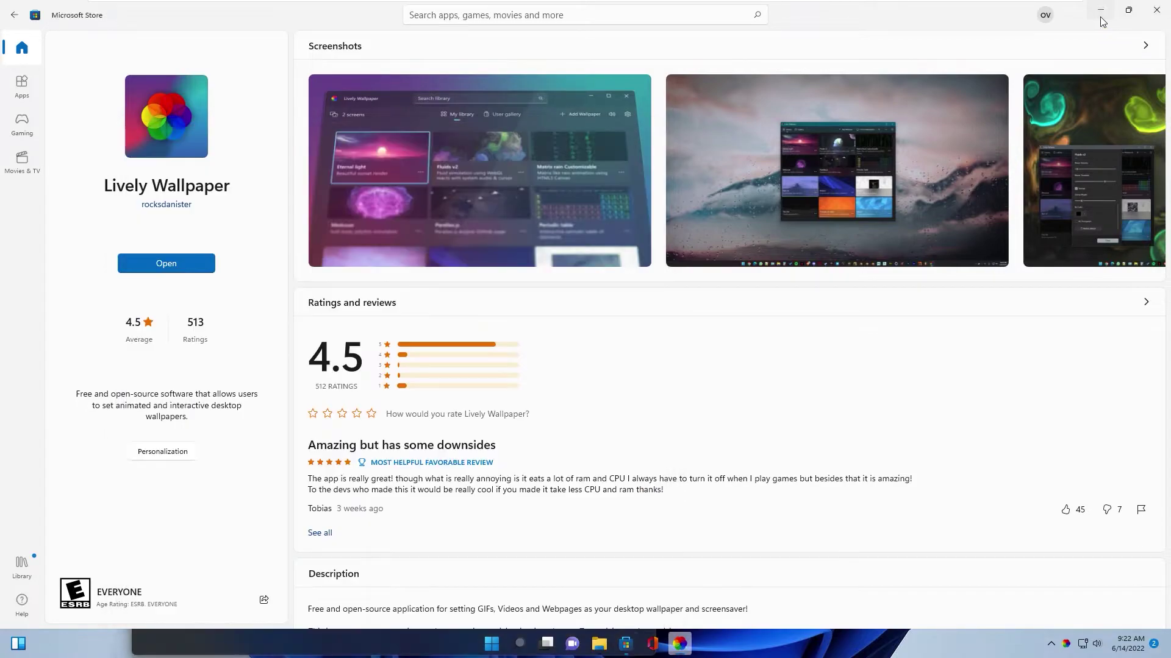
# Import the lively wallpaper anime video from Desktop > Lively wallpaper and skins, then minimize Lively.
pyautogui.click(1101, 20)
pyautogui.moveTo(302, 135)
pyautogui.mouseDown()
pyautogui.moveTo(423, 97)
pyautogui.moveTo(399, 90)
pyautogui.mouseUp()
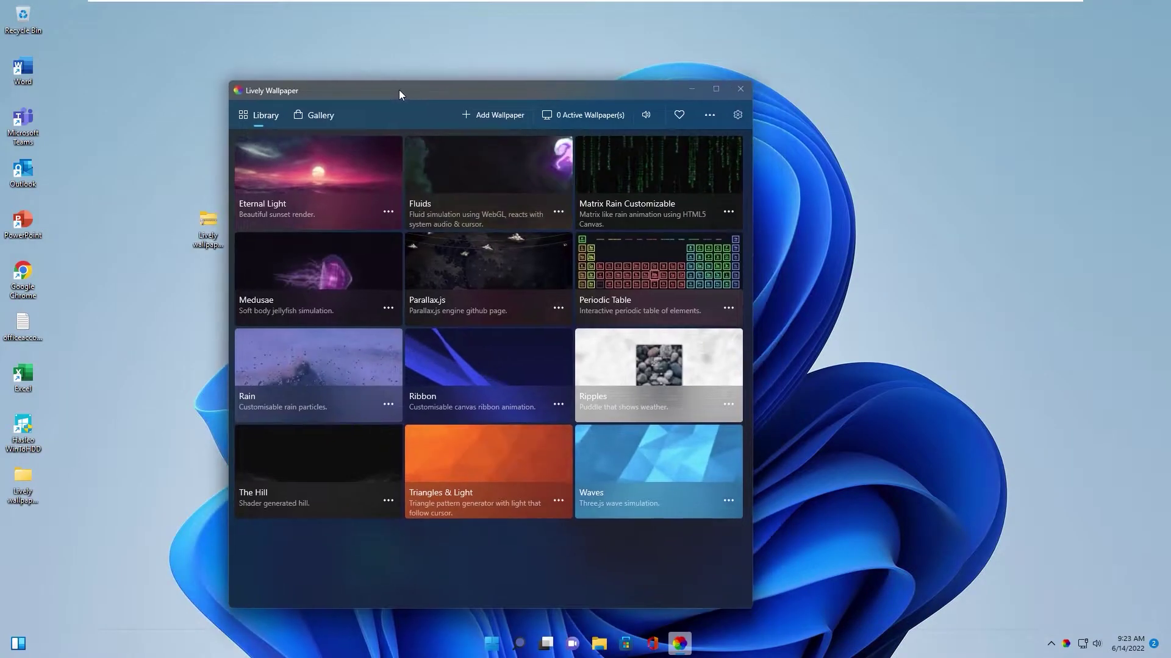
pyautogui.click(483, 117)
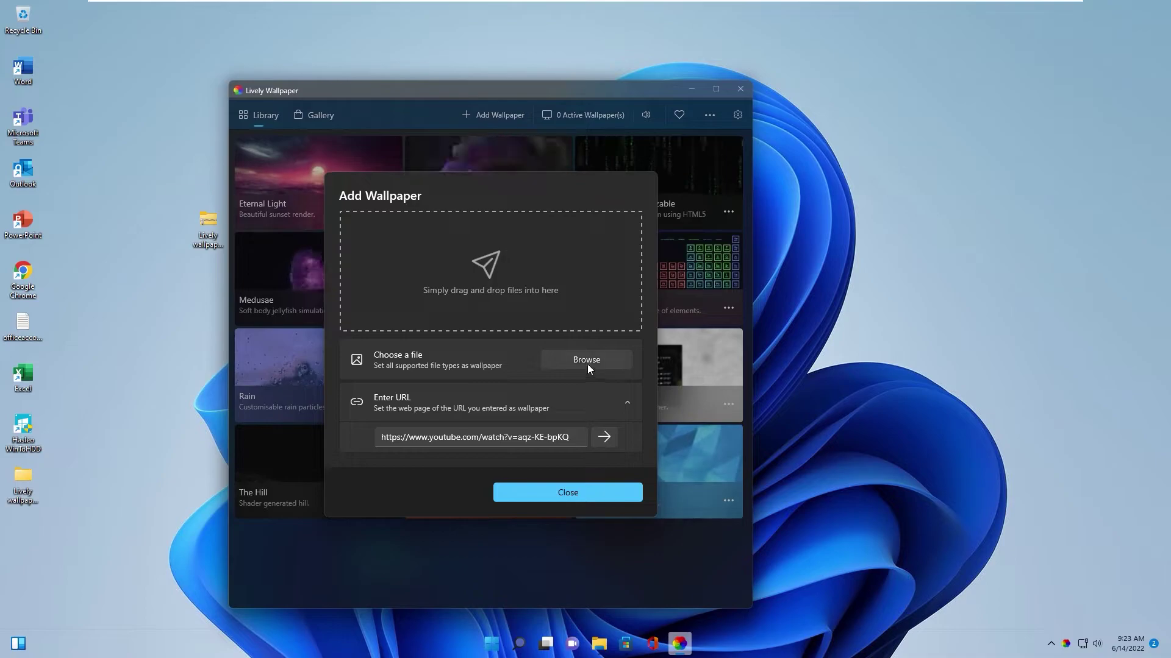
pyautogui.click(588, 365)
pyautogui.moveTo(392, 97); pyautogui.dragTo(336, 83)
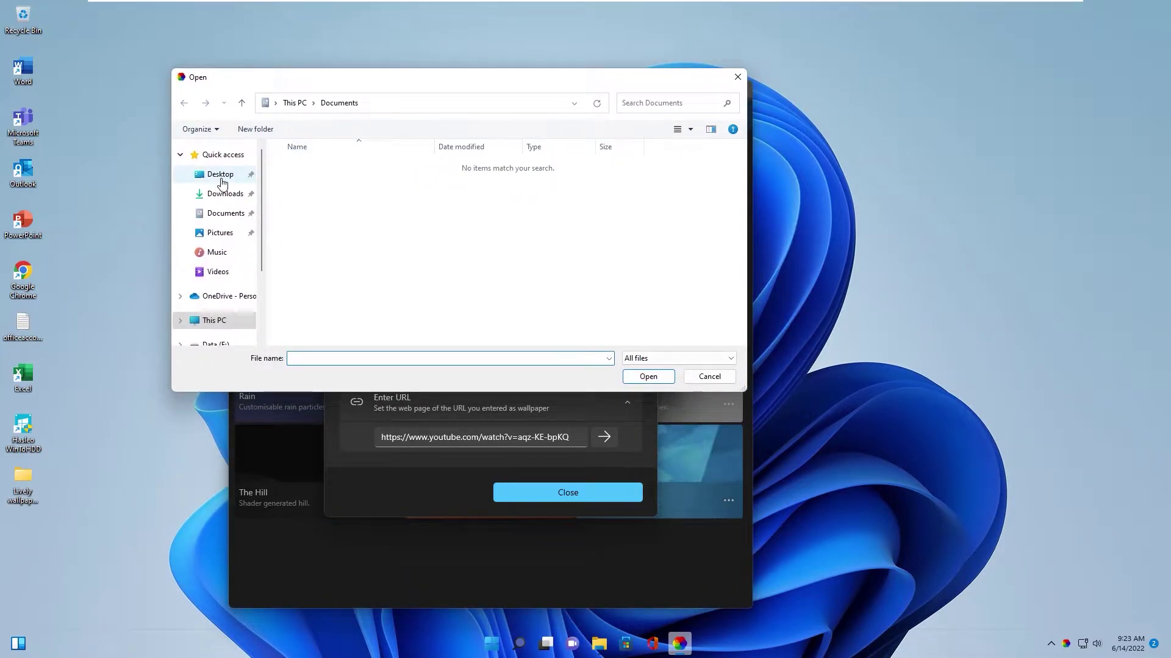
pyautogui.click(221, 174)
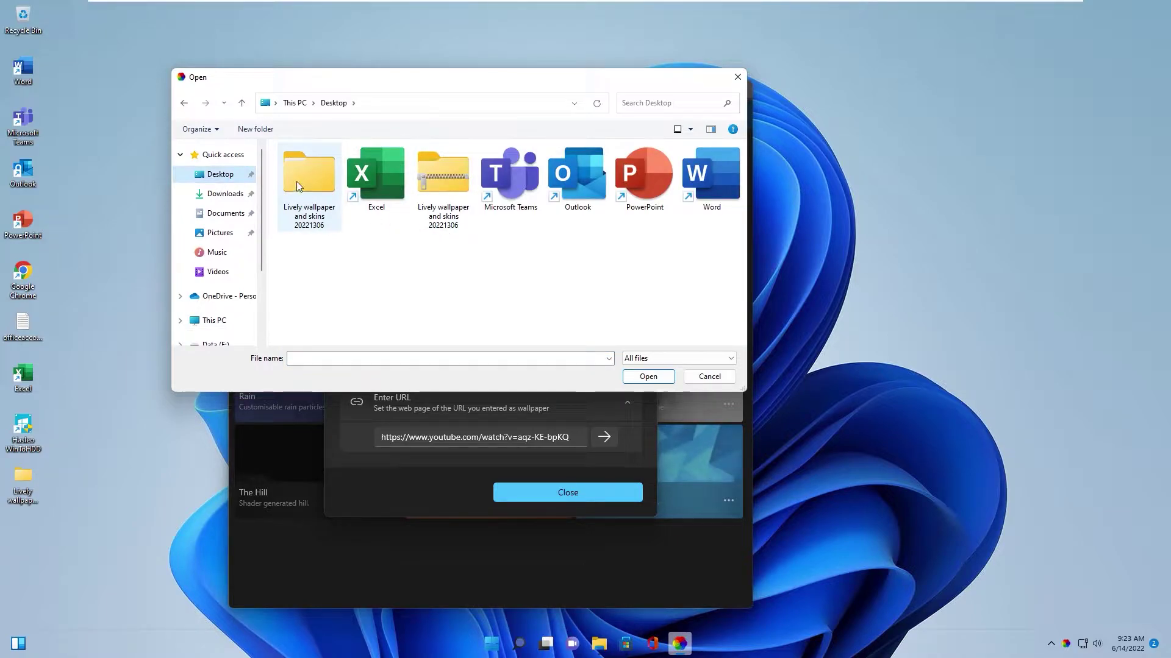
pyautogui.doubleClick(296, 181)
pyautogui.click(318, 168)
pyautogui.doubleClick(319, 168)
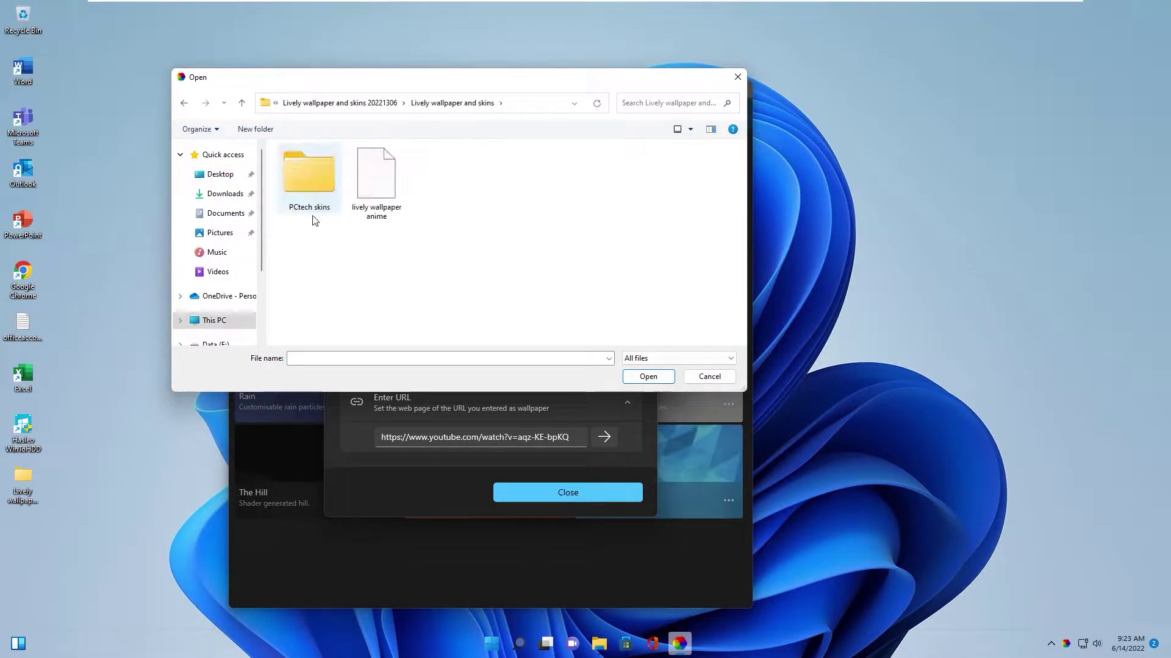
pyautogui.doubleClick(373, 184)
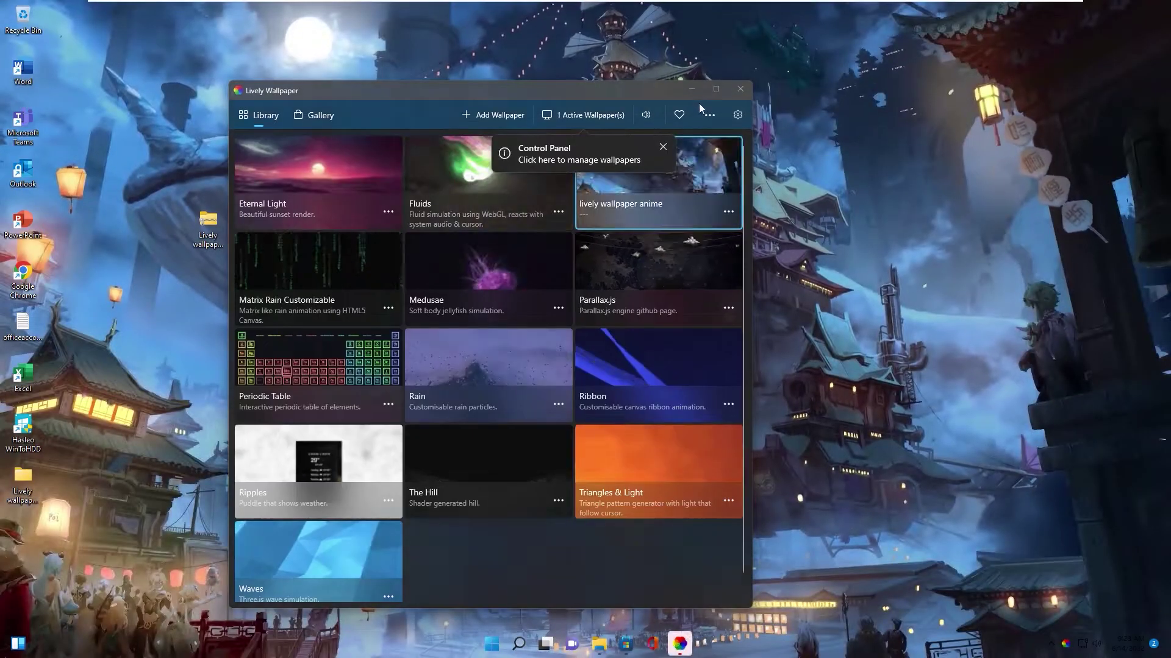
pyautogui.click(741, 89)
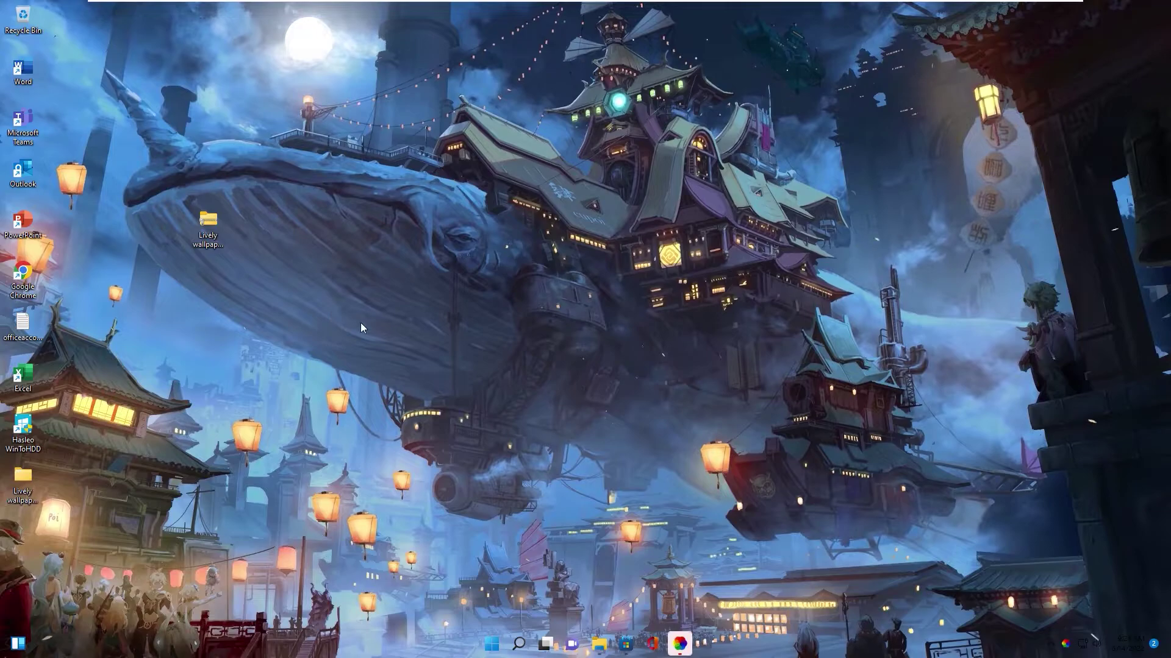
# In Chrome, search for rainmeter and download the latest release from rainmeter.net.
pyautogui.doubleClick(22, 274)
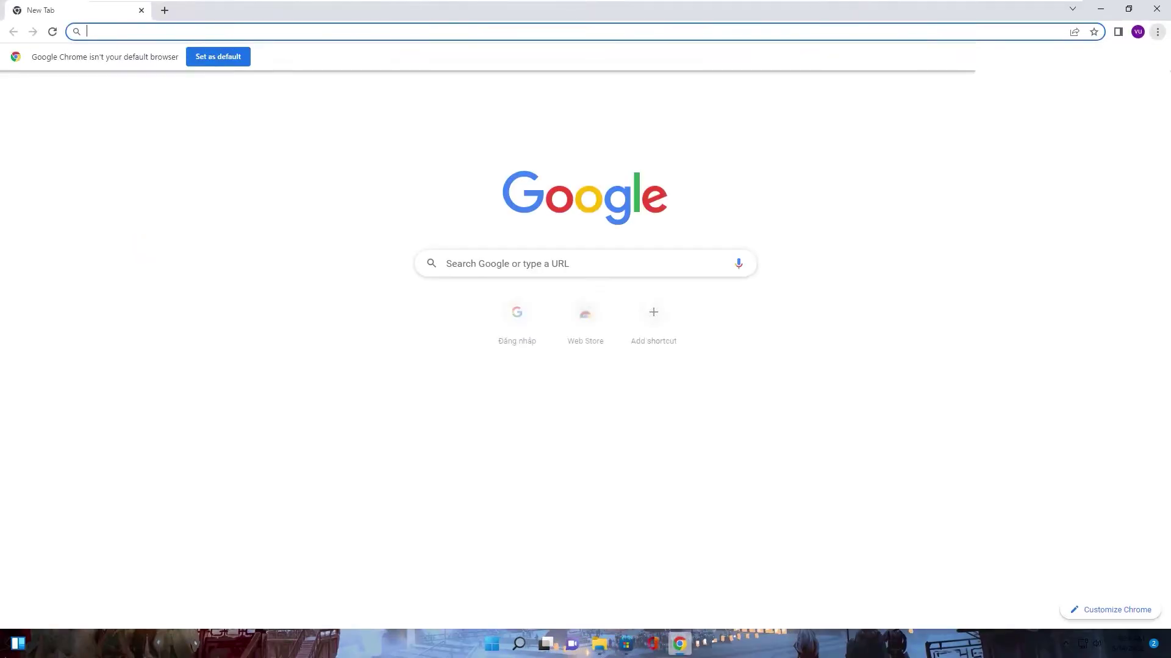
pyautogui.write('rai')
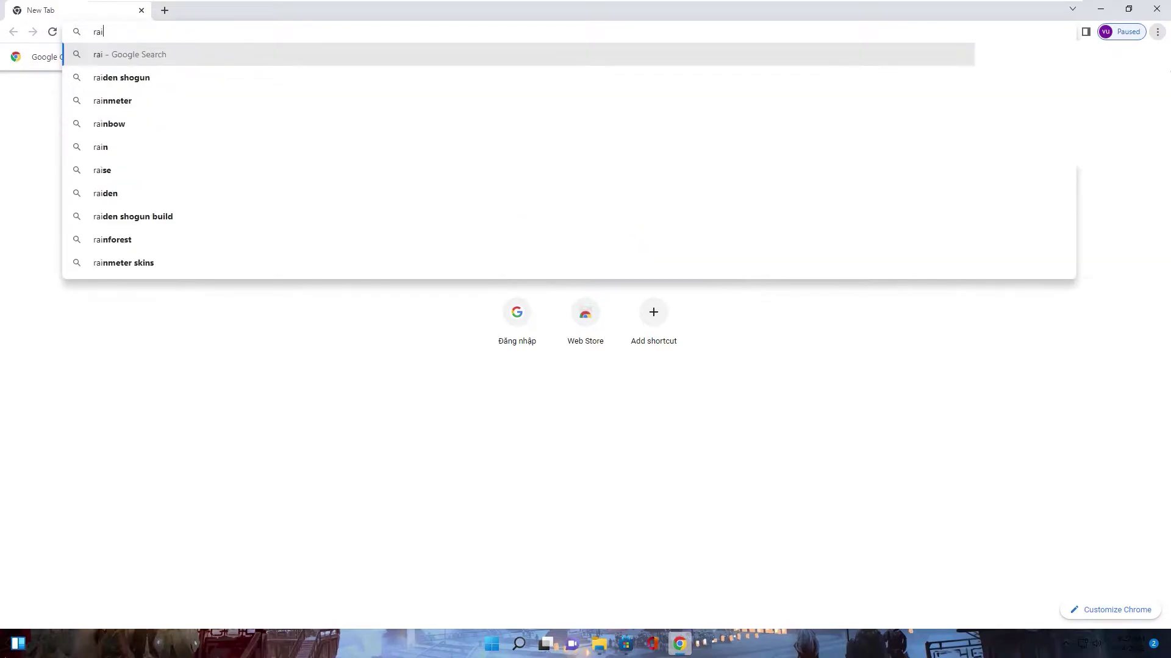
pyautogui.write('nmeter')
pyautogui.press('Return')
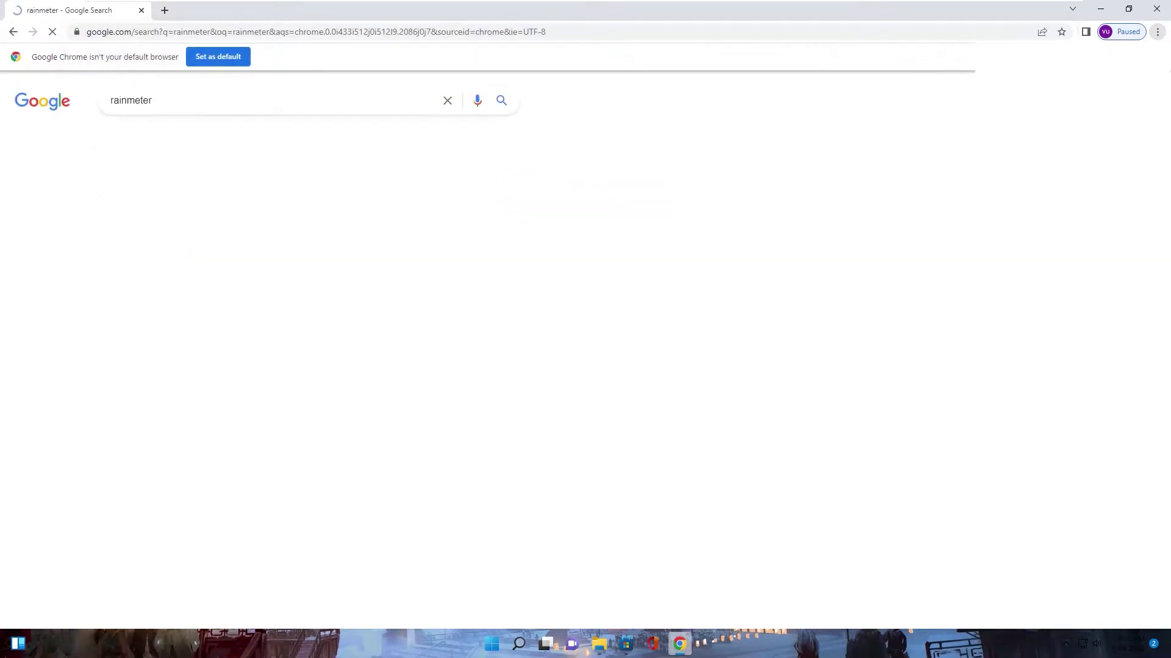
pyautogui.click(161, 209)
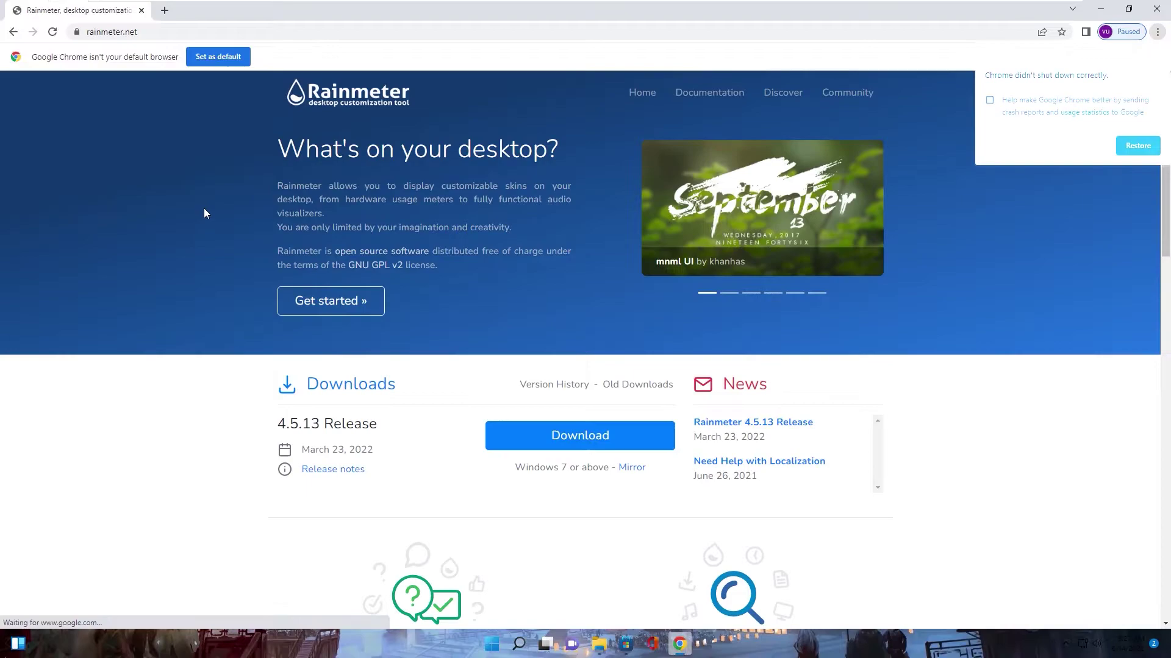
pyautogui.click(552, 431)
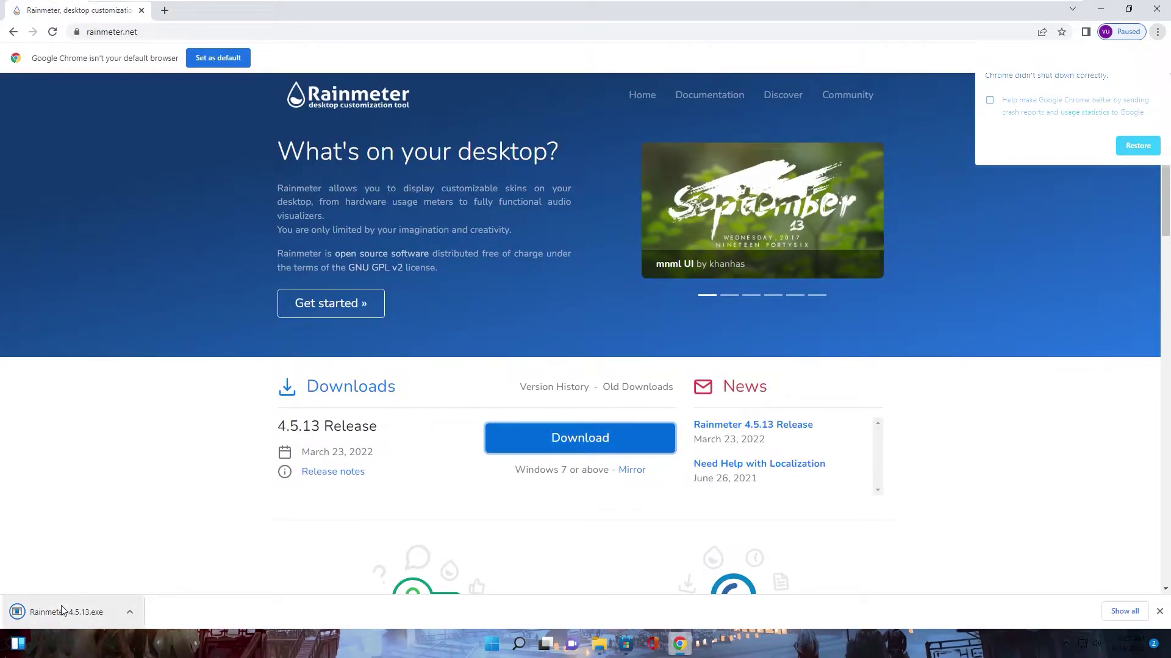
# Install Rainmeter 4.5.13 with standard settings, launch it, and unload the welcome skin.
pyautogui.click(66, 612)
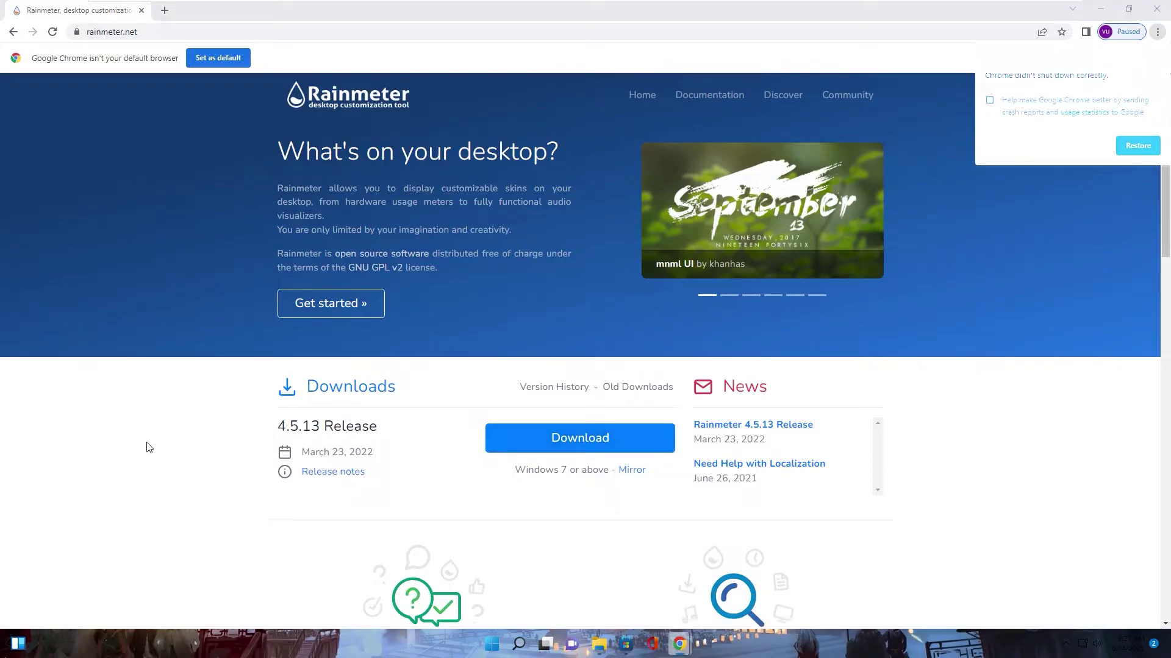
pyautogui.click(580, 350)
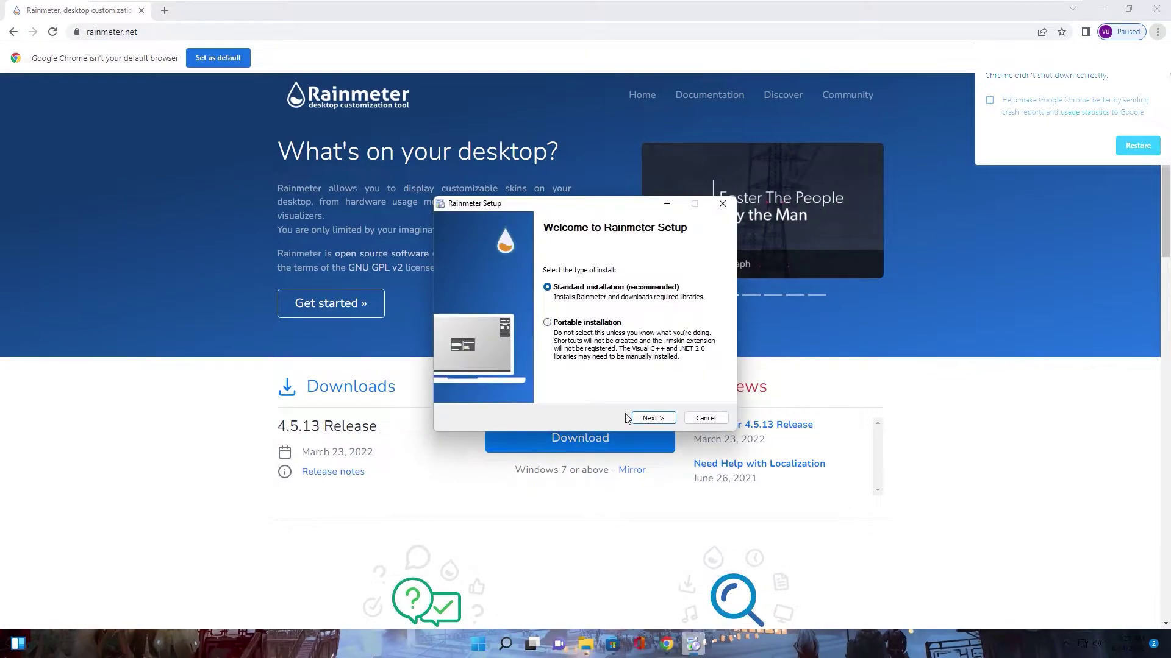
pyautogui.click(652, 419)
pyautogui.click(509, 421)
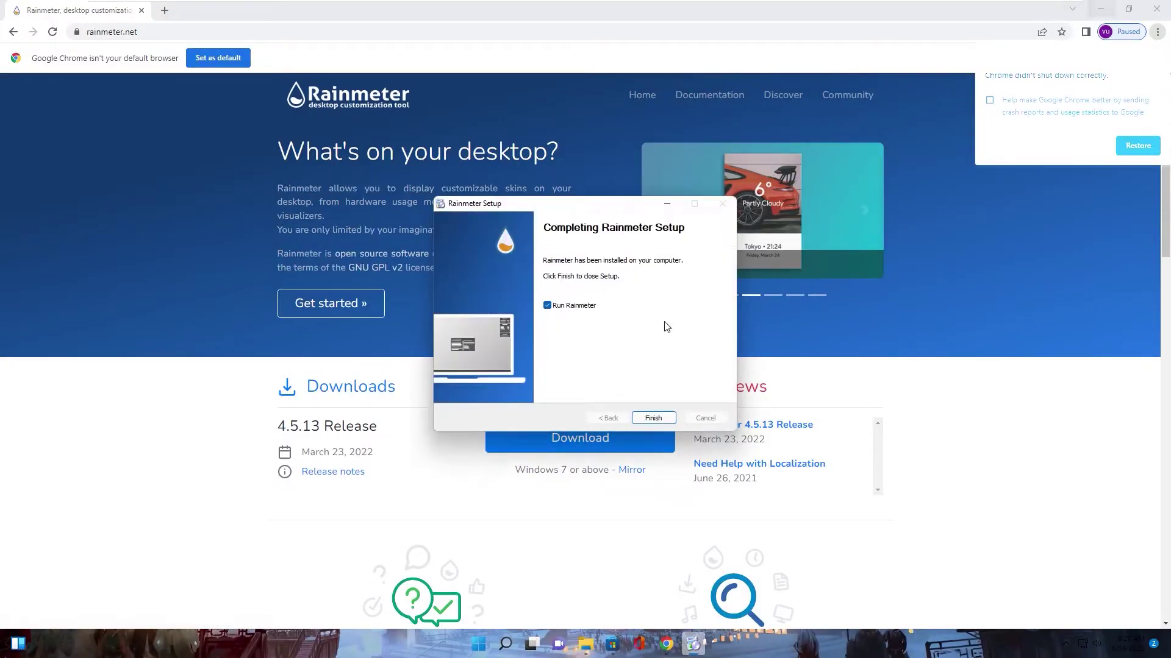
pyautogui.click(653, 418)
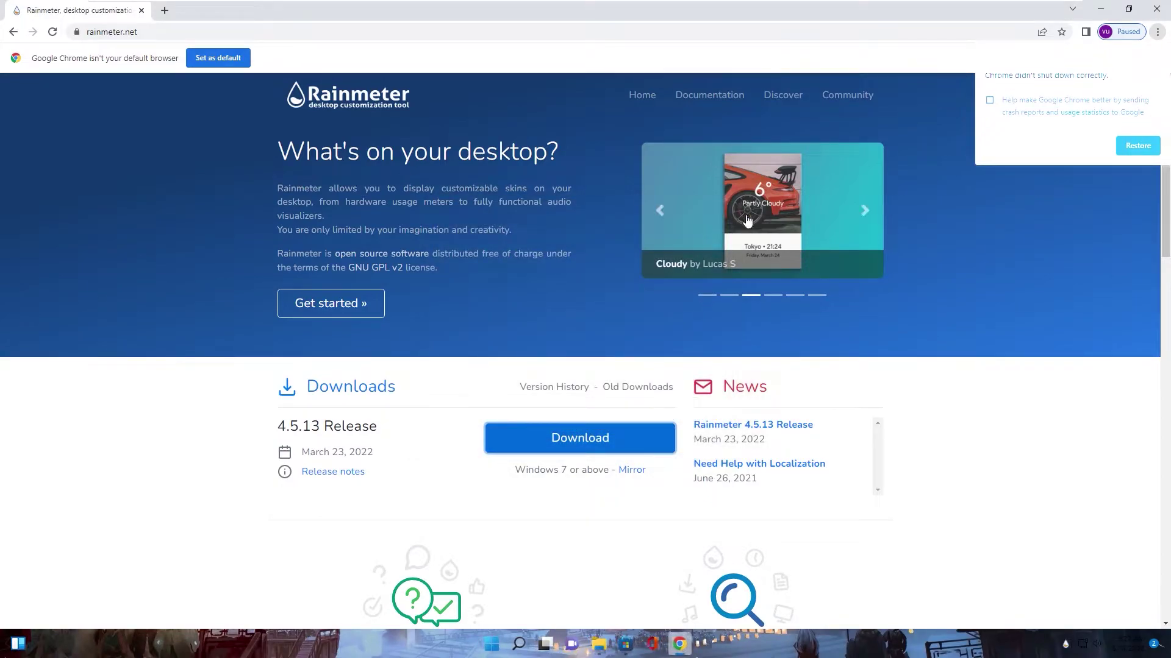
pyautogui.rightClick(557, 398)
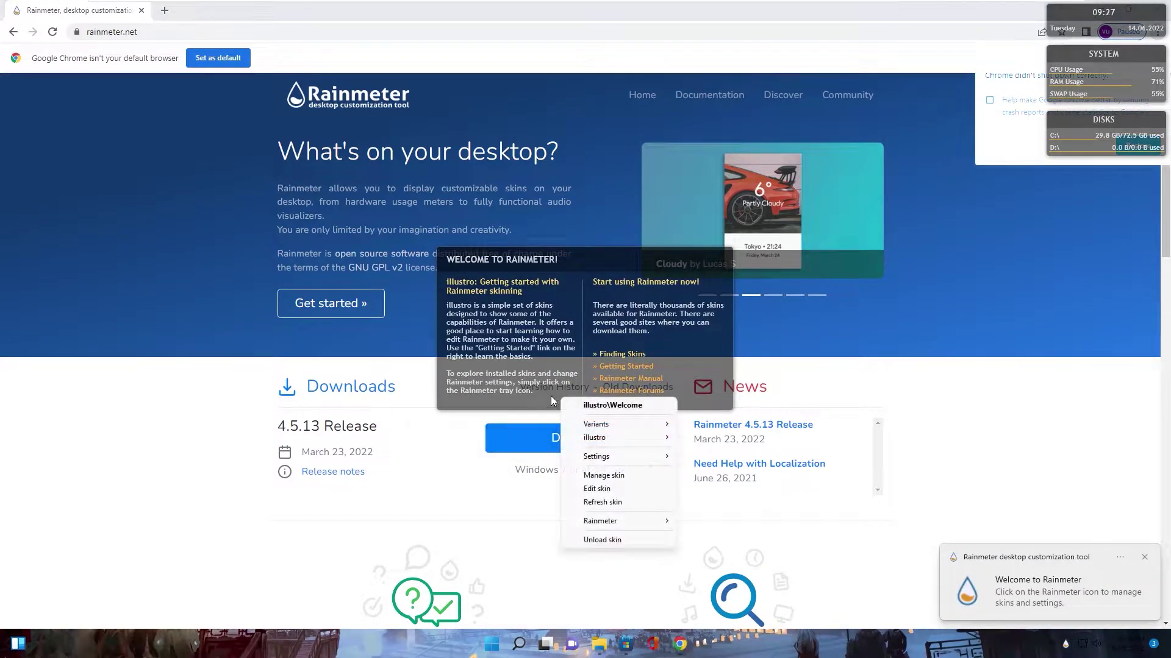
pyautogui.click(585, 538)
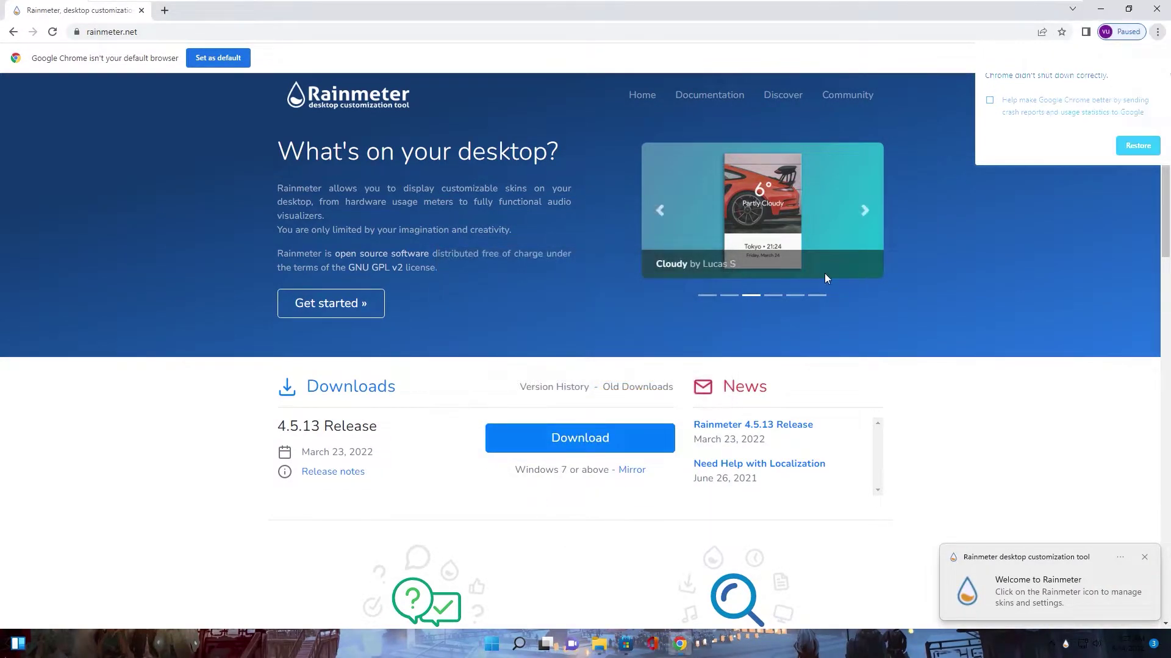
# Unload the illustro clock, system usage and disks skins from the desktop.
pyautogui.click(1100, 9)
pyautogui.rightClick(1096, 29)
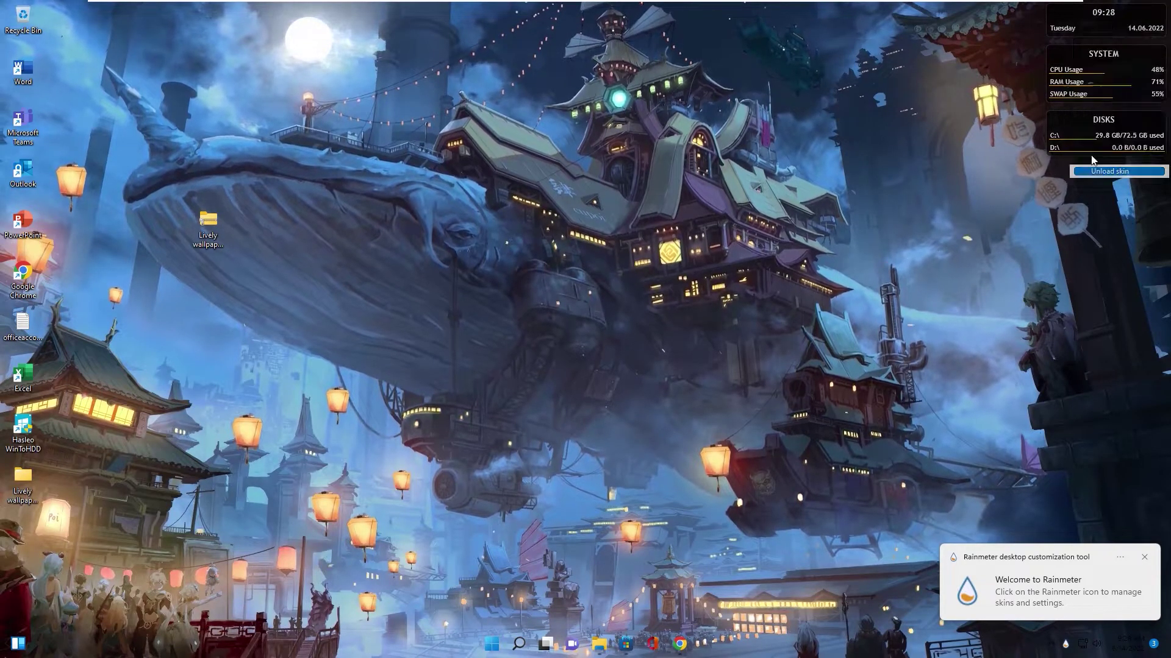
pyautogui.click(1109, 172)
pyautogui.rightClick(1098, 74)
pyautogui.click(1110, 190)
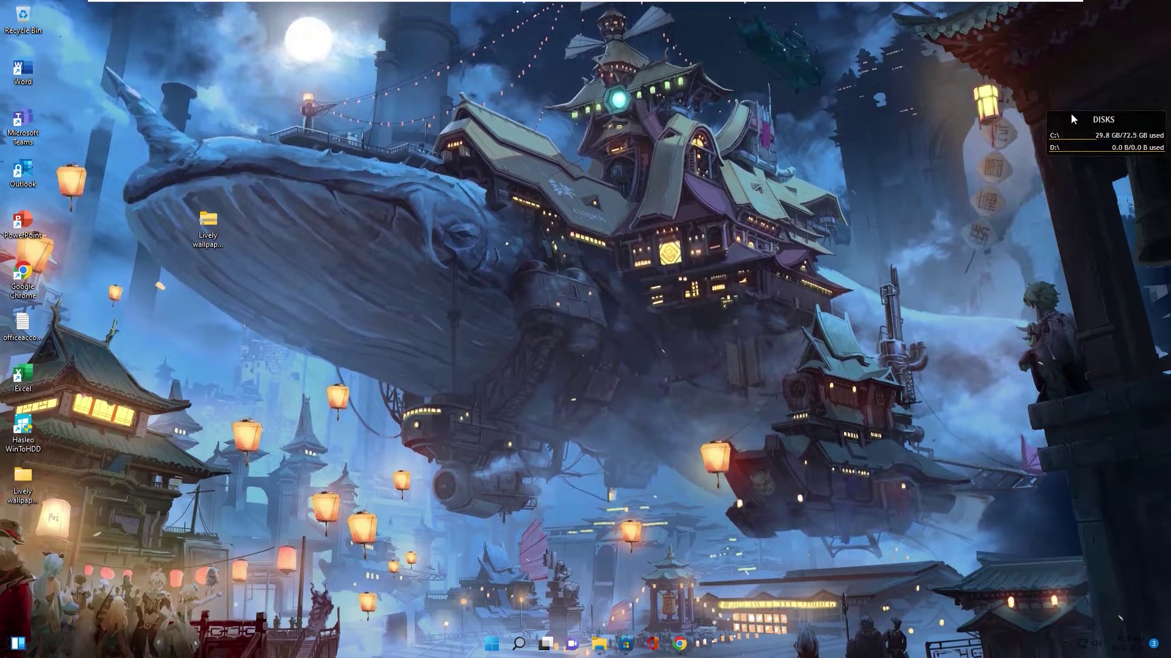
pyautogui.rightClick(1068, 117)
pyautogui.click(1097, 230)
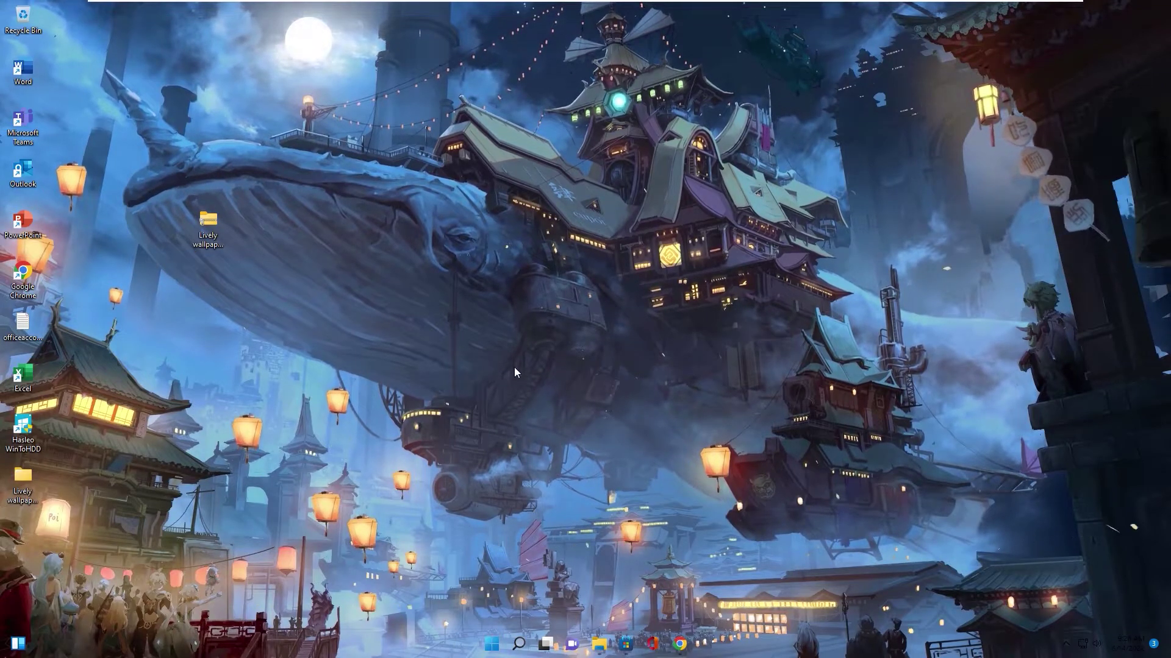
# Open Manage Rainmeter from the tray and open the illustro skin folder.
pyautogui.click(1062, 643)
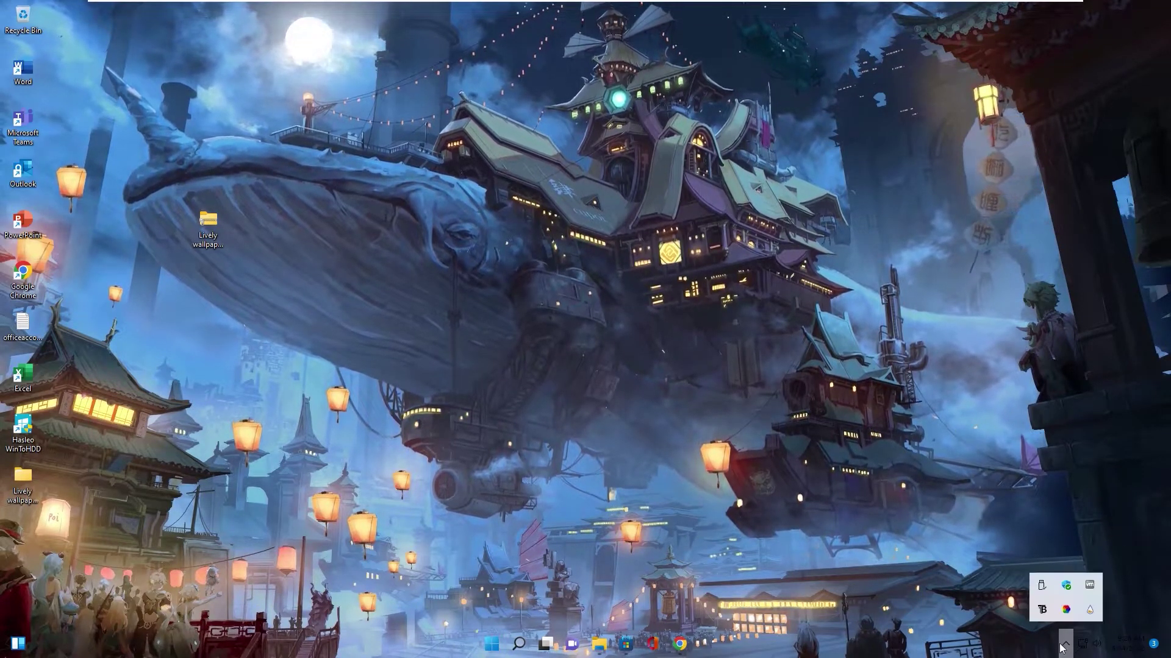
pyautogui.click(1090, 610)
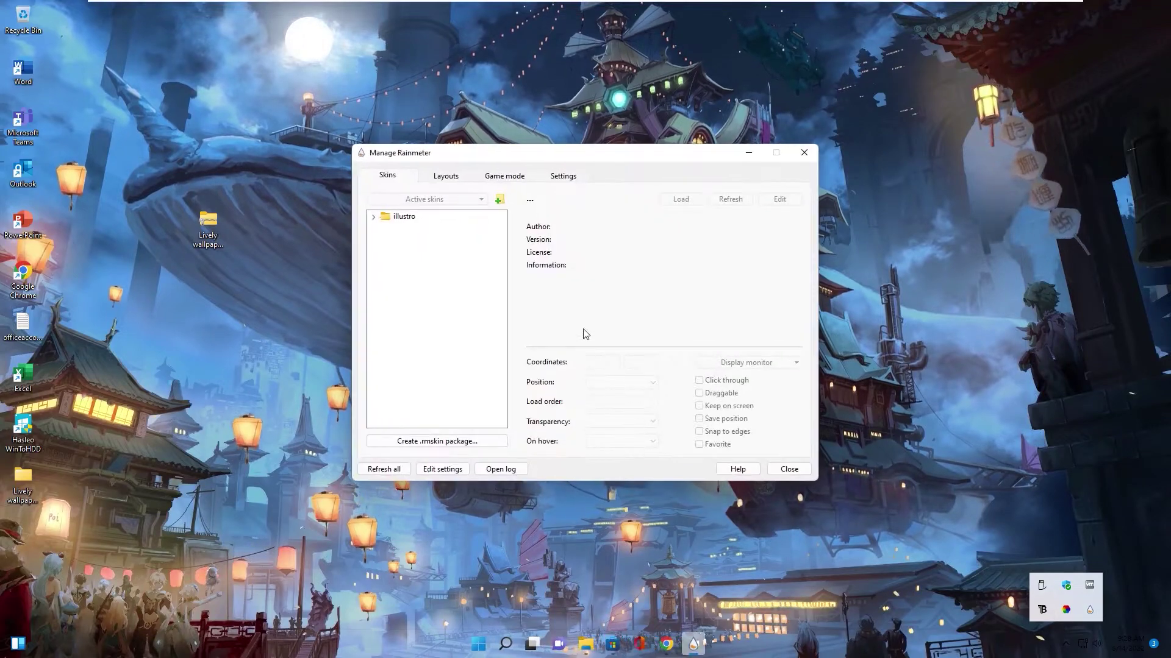
pyautogui.moveTo(428, 158); pyautogui.dragTo(357, 176)
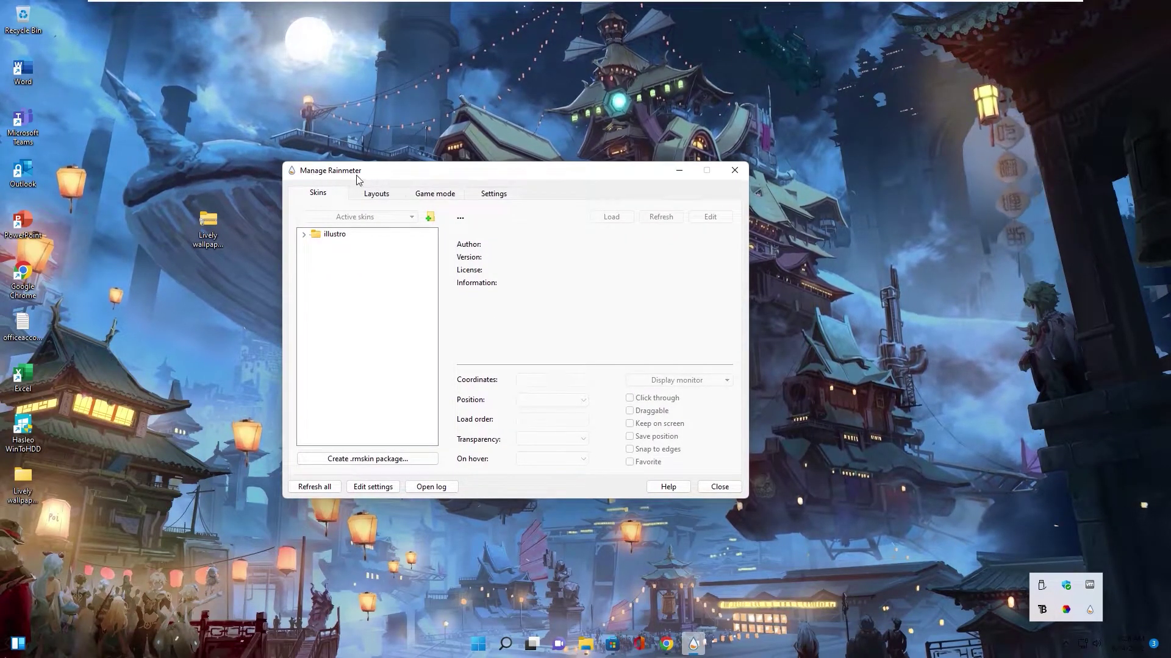
pyautogui.rightClick(334, 234)
pyautogui.click(365, 260)
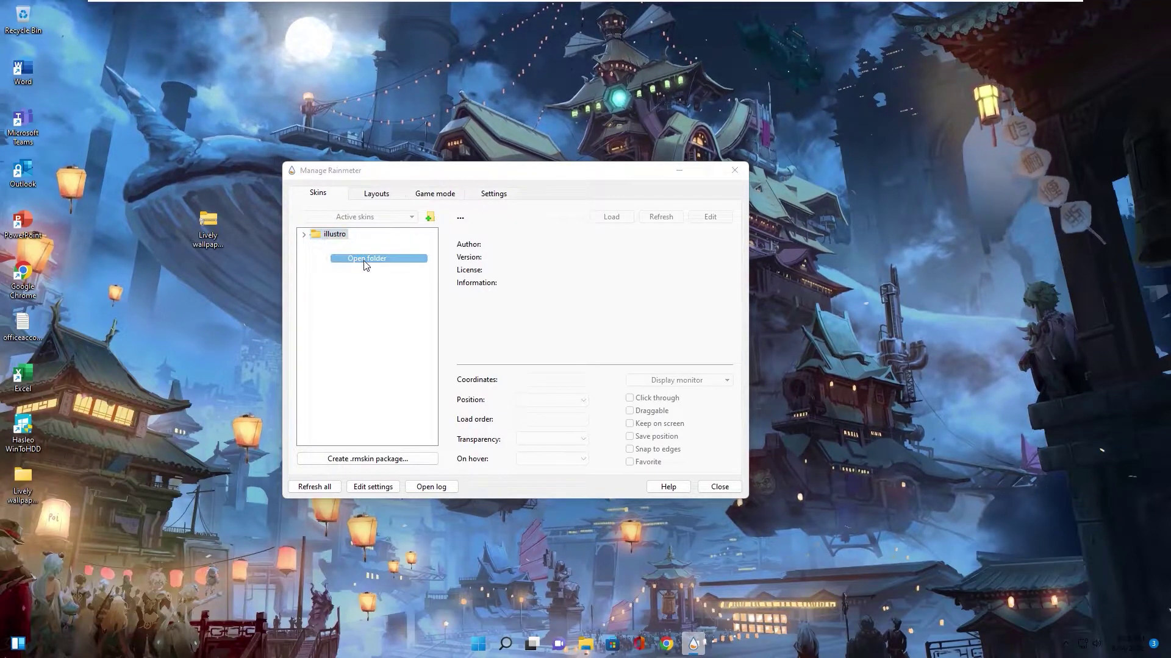
# Show the Skins folder and select the five folders in Lively wallpaper and skins > PCtech skins.
pyautogui.moveTo(354, 169); pyautogui.dragTo(556, 174)
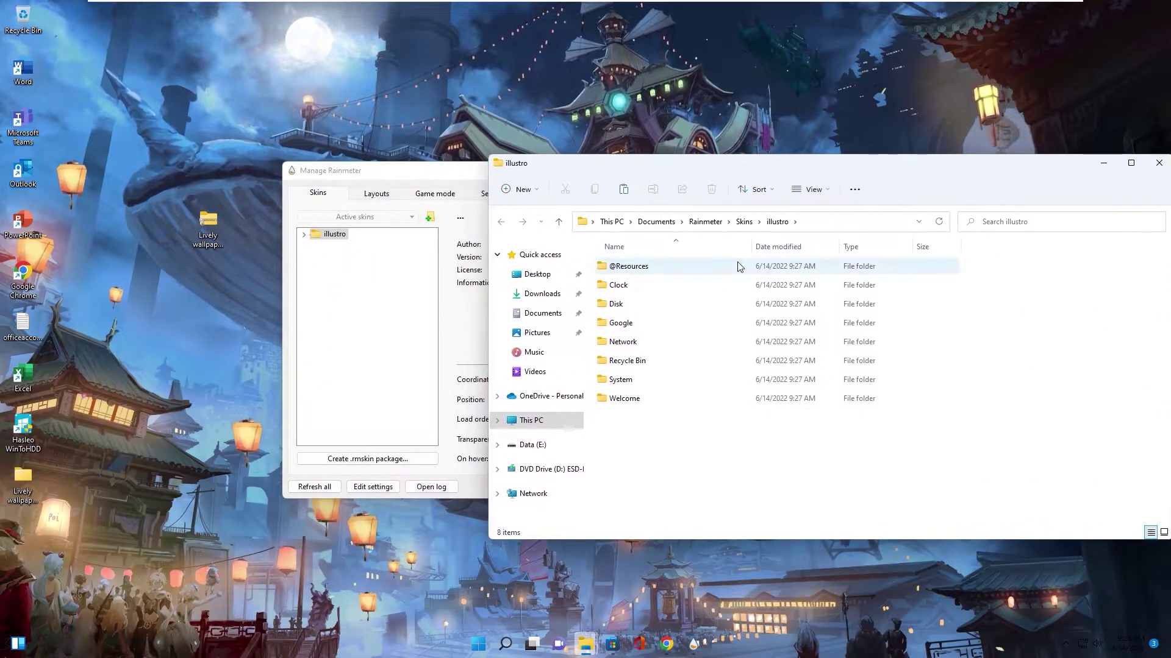
pyautogui.click(743, 222)
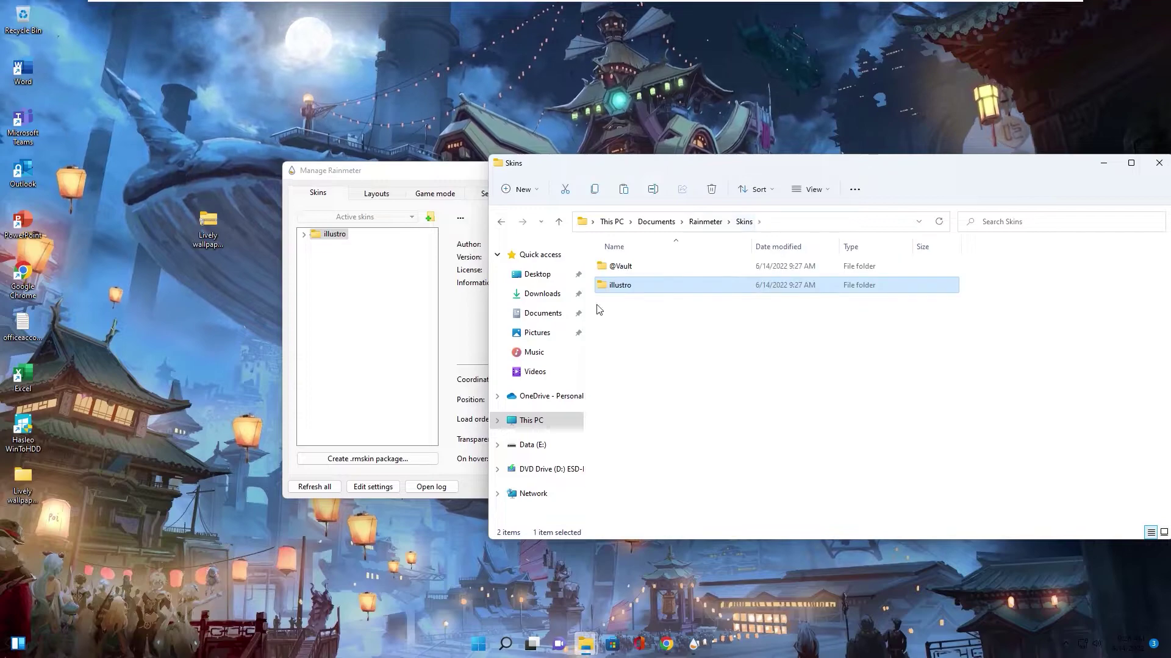
pyautogui.doubleClick(22, 478)
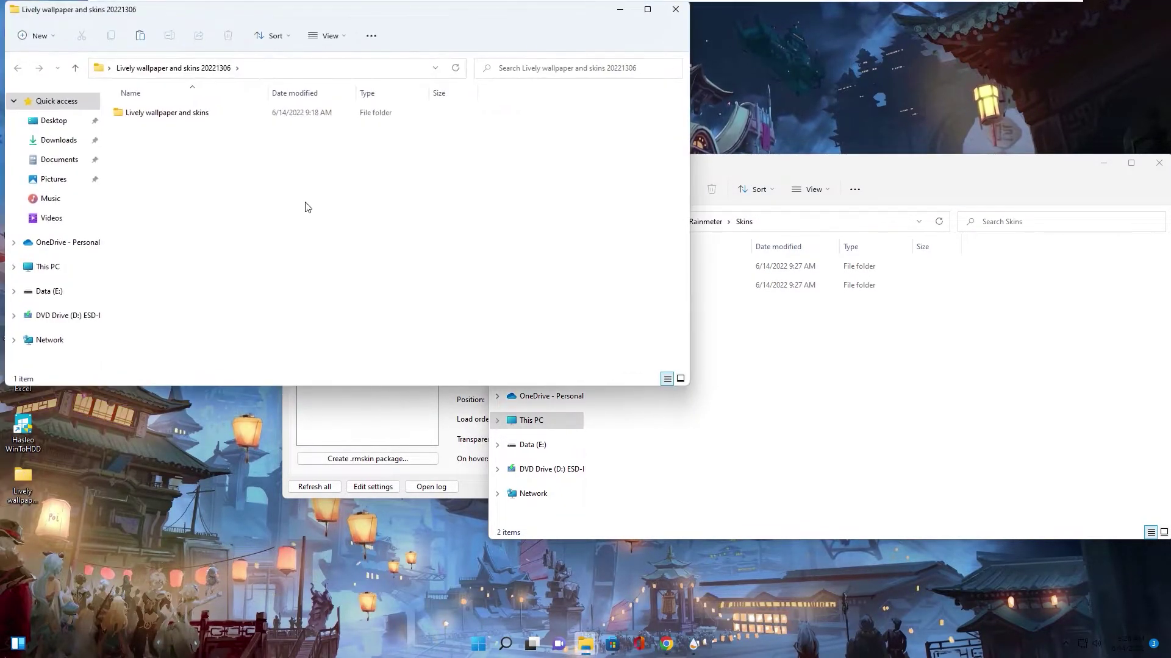
pyautogui.doubleClick(166, 111)
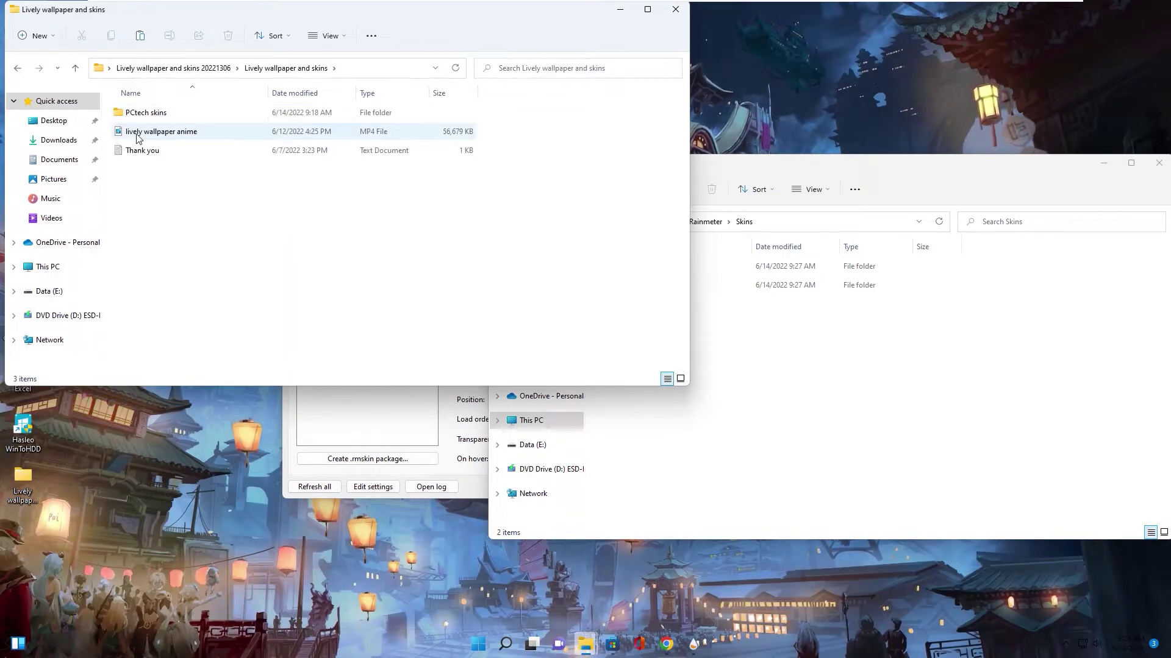
pyautogui.doubleClick(147, 113)
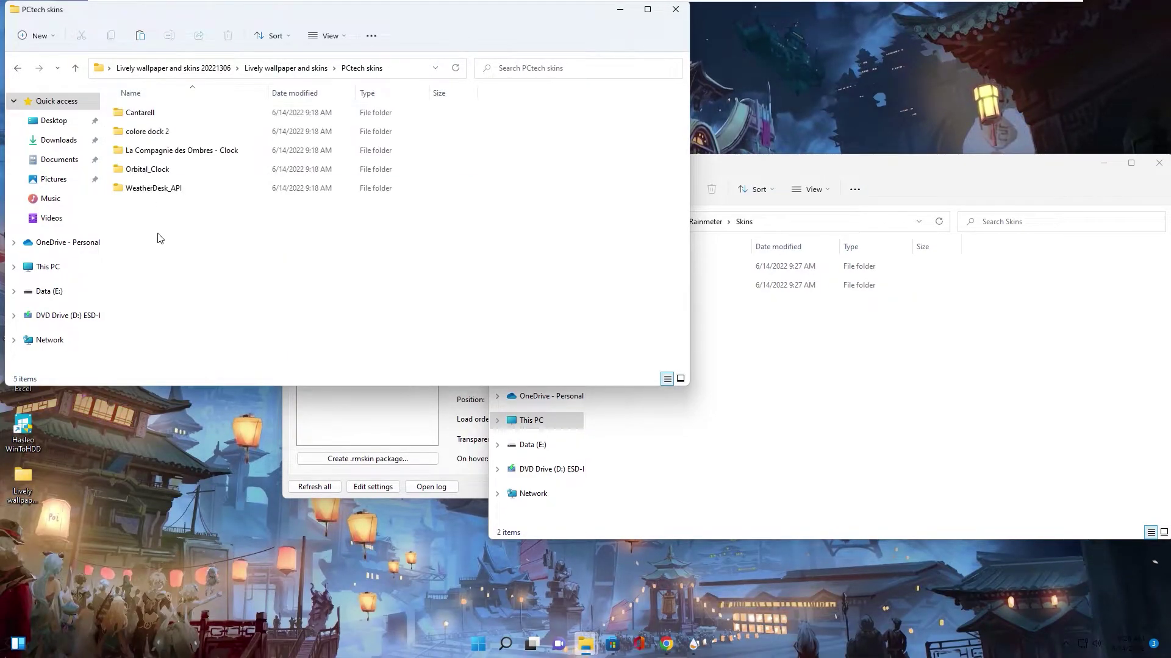
pyautogui.moveTo(161, 272); pyautogui.dragTo(157, 108)
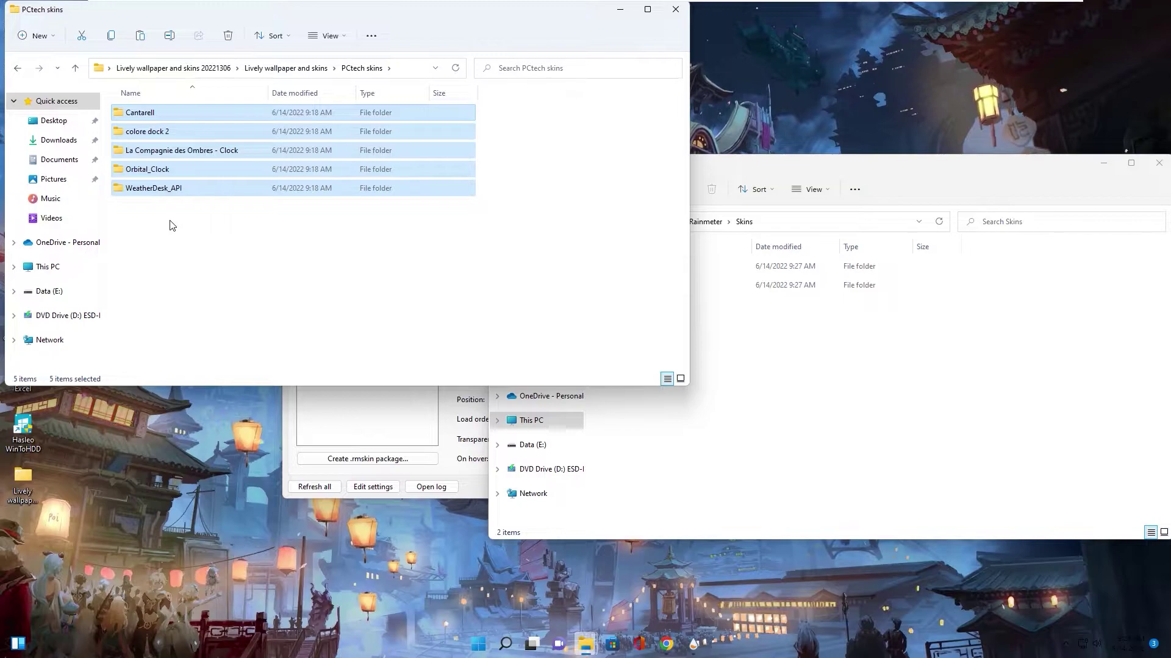
# Paste the copied skin folders into Rainmeter's Skins folder via Show more options.
pyautogui.click(752, 170)
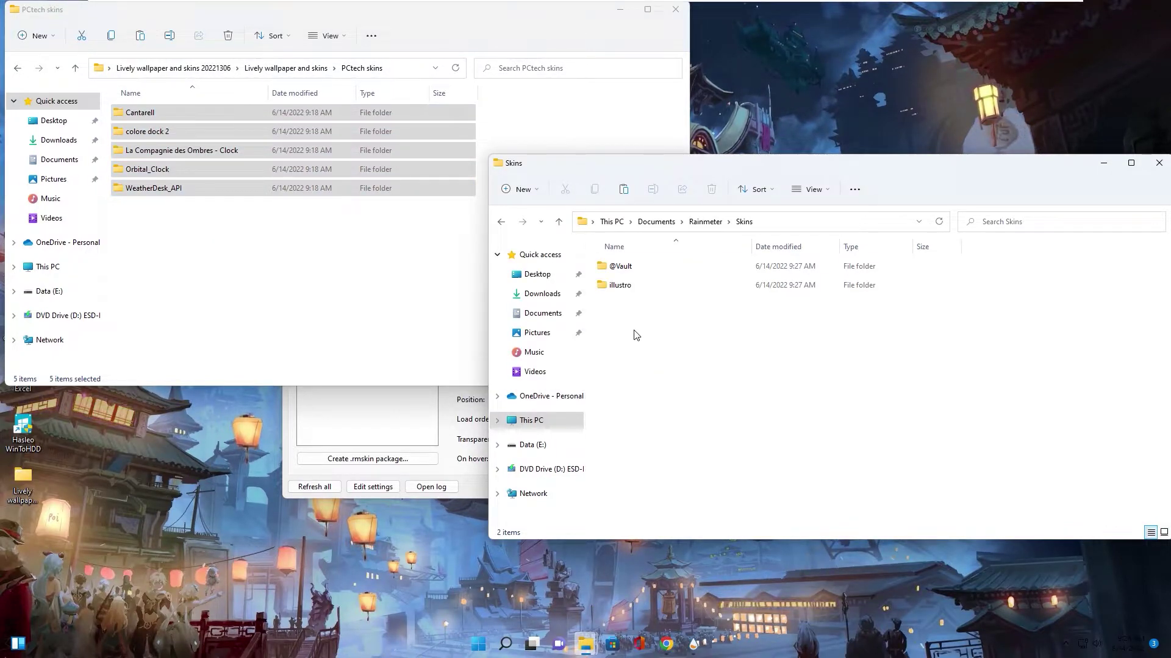
pyautogui.rightClick(636, 334)
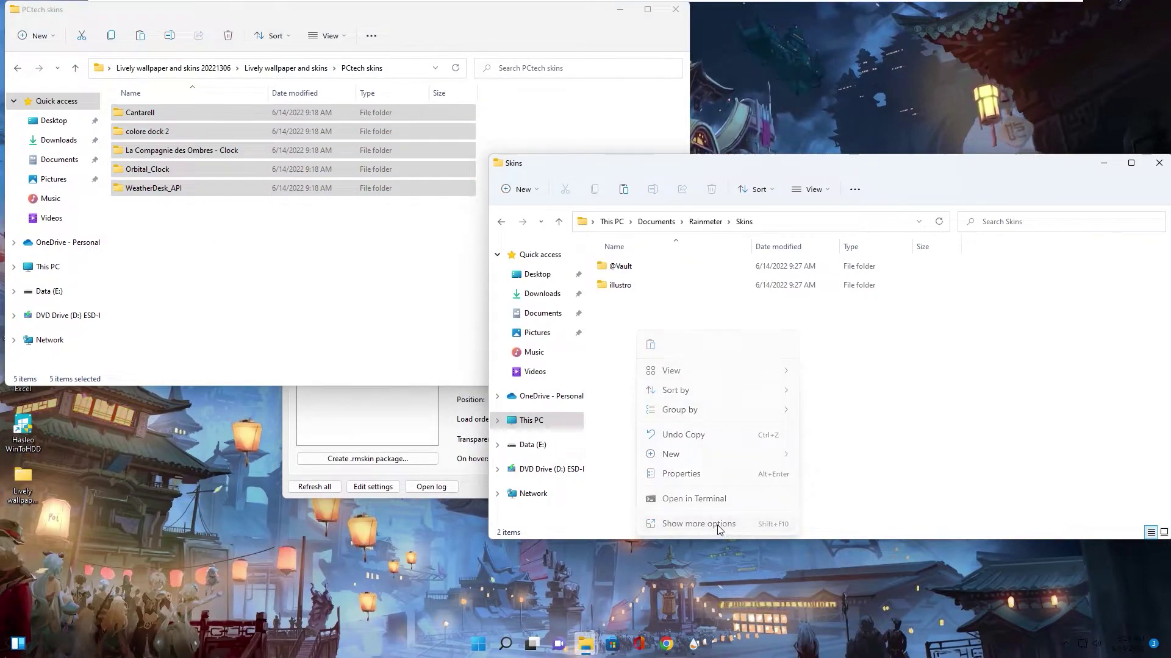
pyautogui.click(698, 523)
pyautogui.click(750, 423)
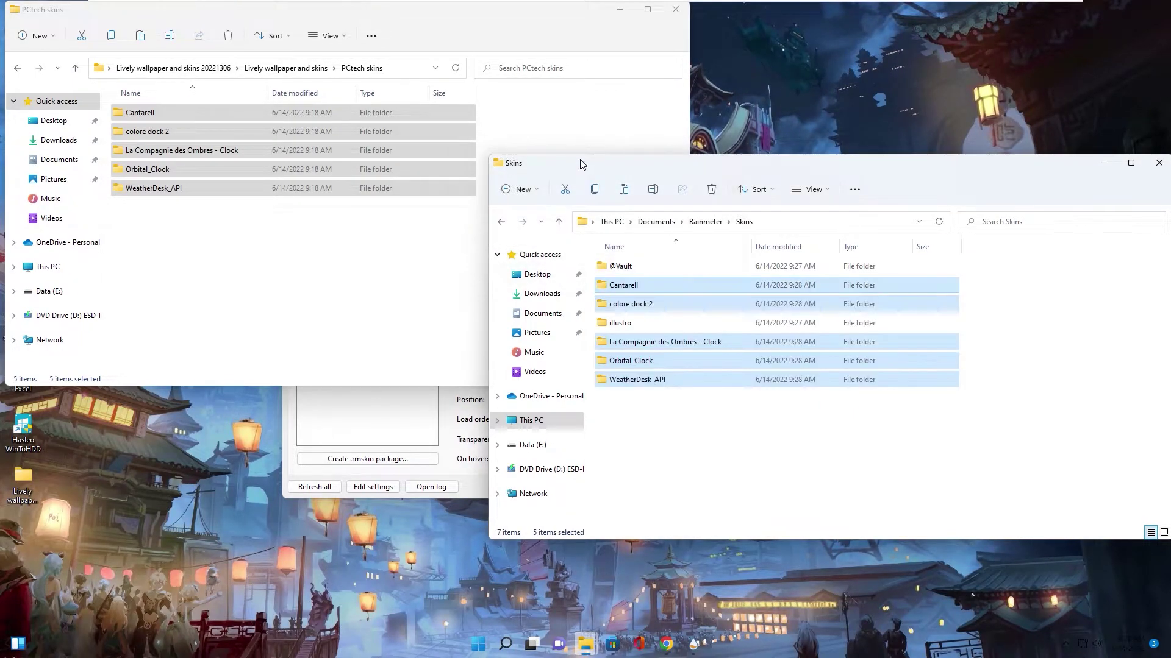
# Minimize the PCtech skins and Skins windows, then Refresh all in Manage Rainmeter.
pyautogui.click(620, 17)
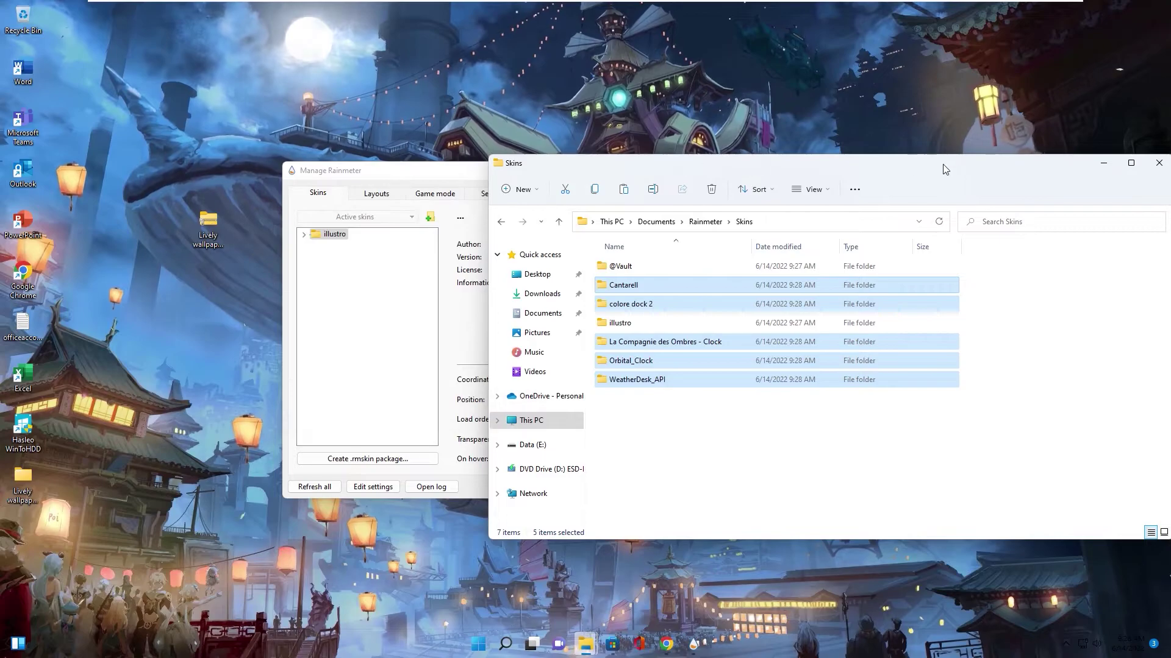
pyautogui.moveTo(1099, 167); pyautogui.dragTo(927, 160)
pyautogui.click(927, 160)
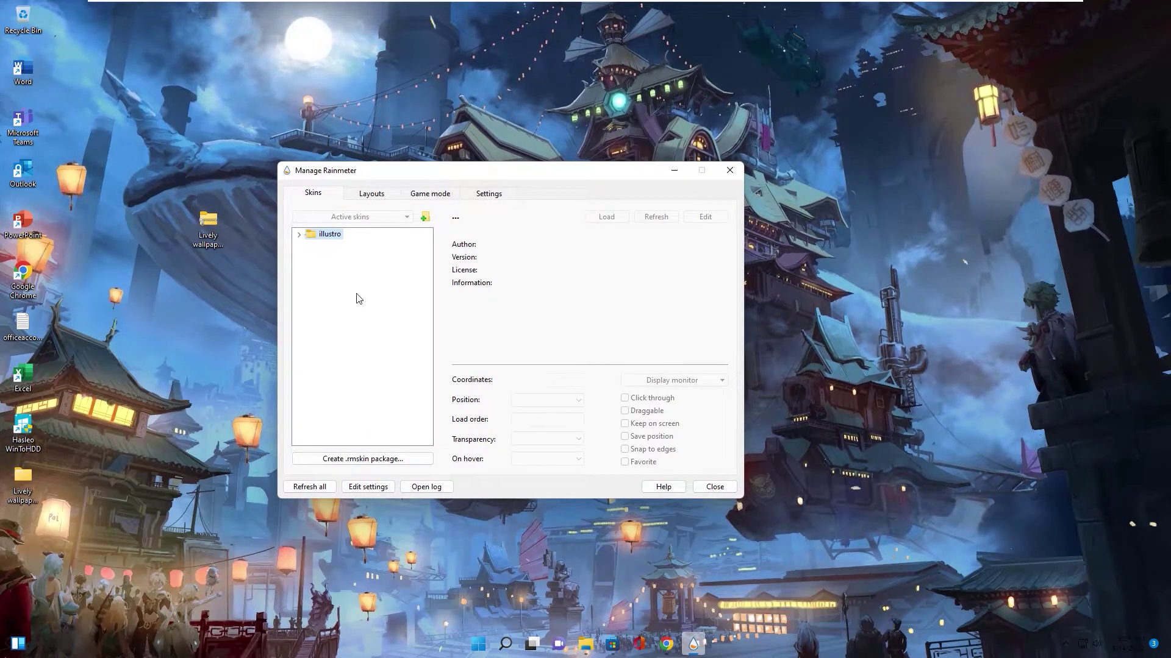
pyautogui.click(308, 486)
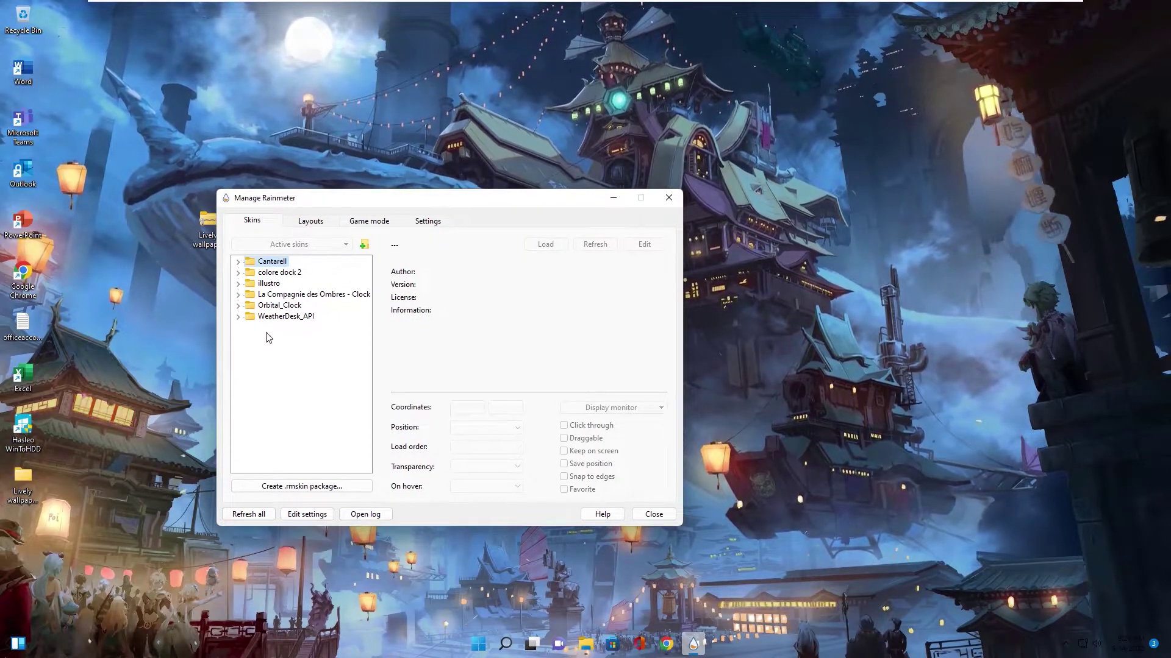
# Load Cantarell's Visualizer.ini skin with its Position set to On desktop.
pyautogui.click(238, 273)
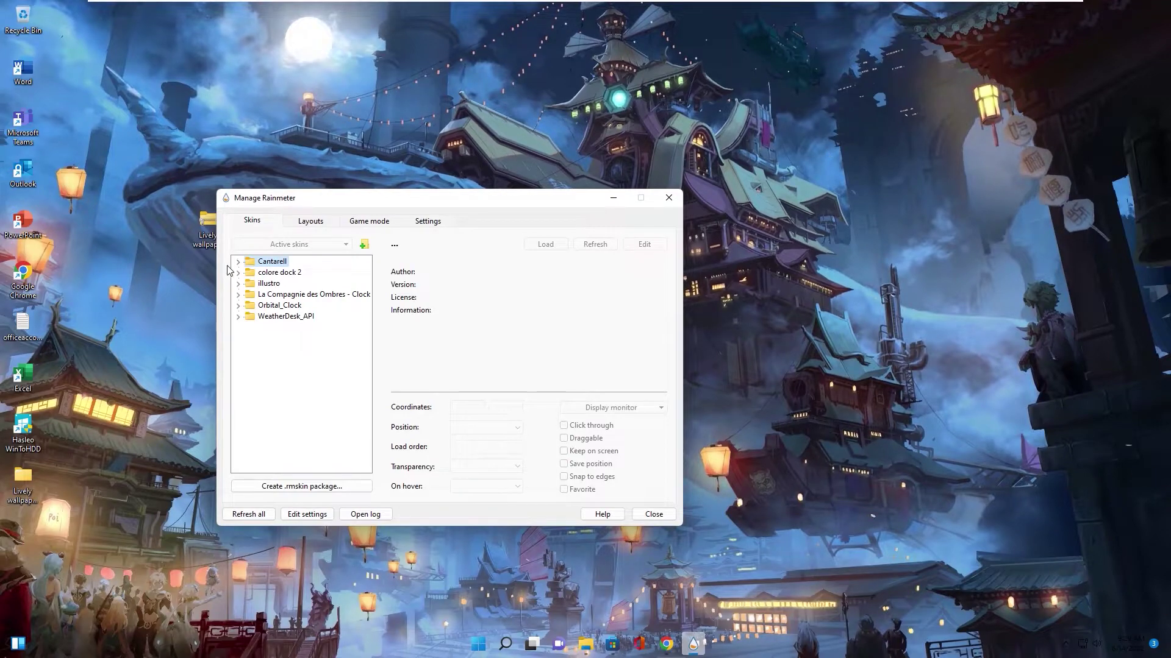
pyautogui.click(238, 261)
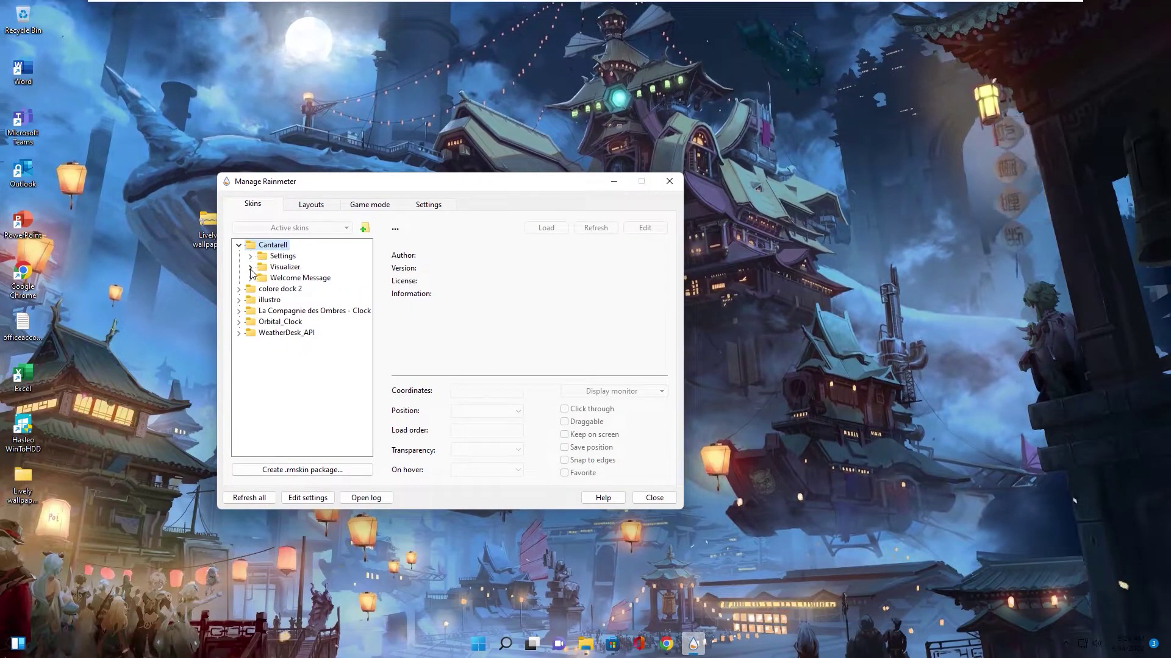
pyautogui.click(250, 267)
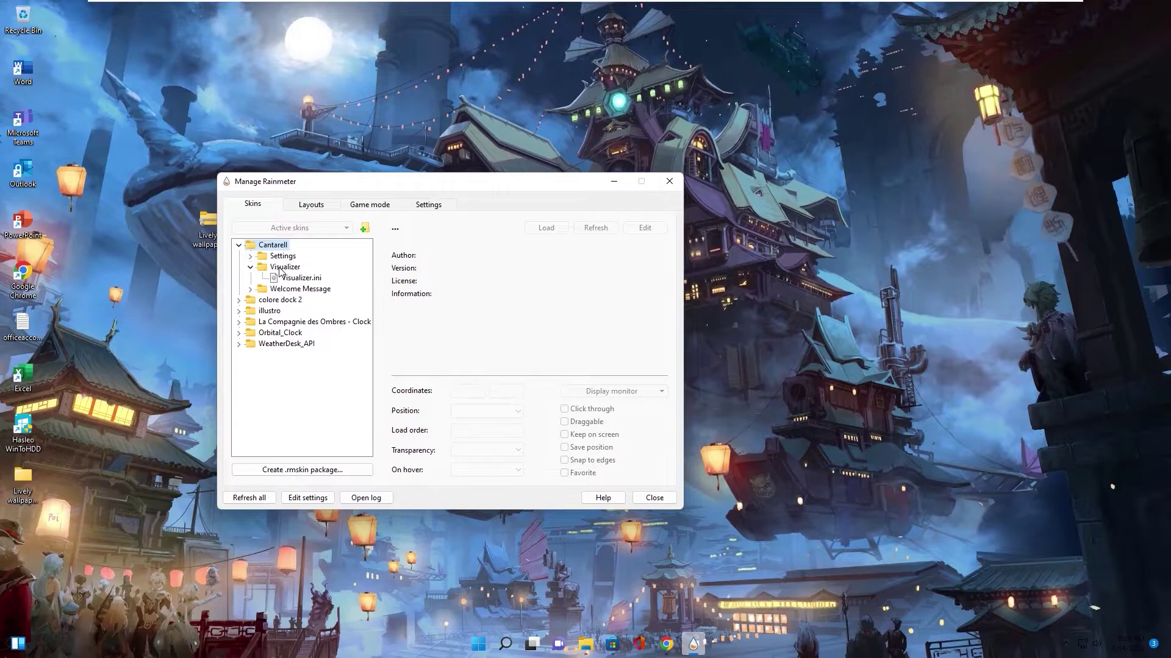
pyautogui.click(300, 279)
pyautogui.rightClick(296, 279)
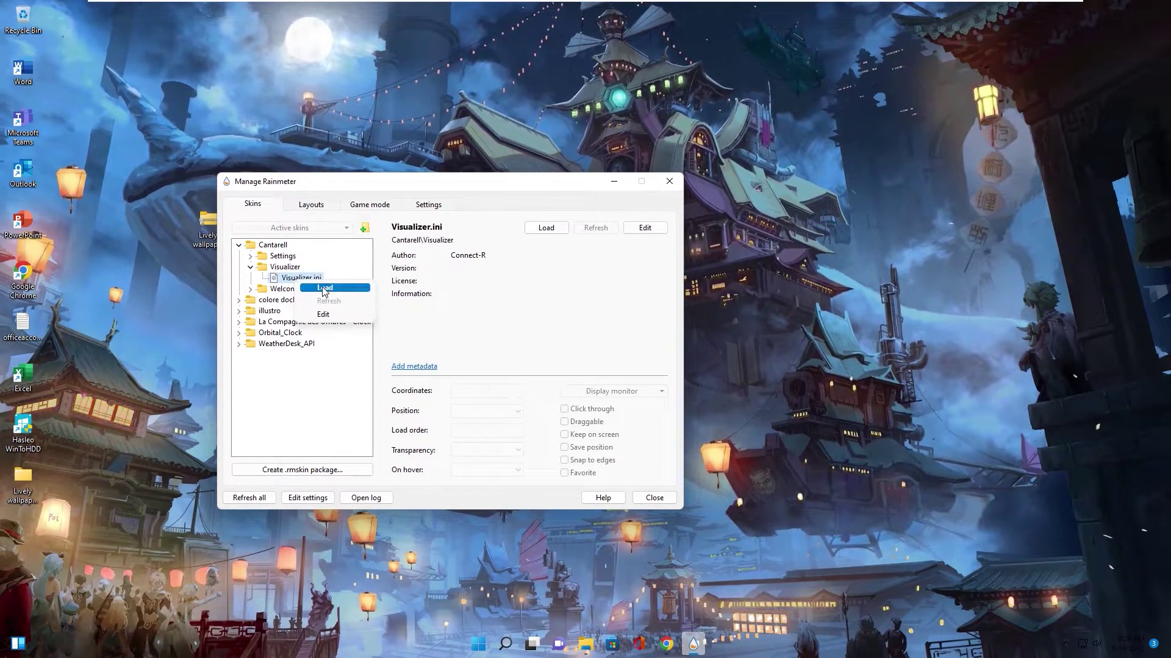
pyautogui.click(323, 289)
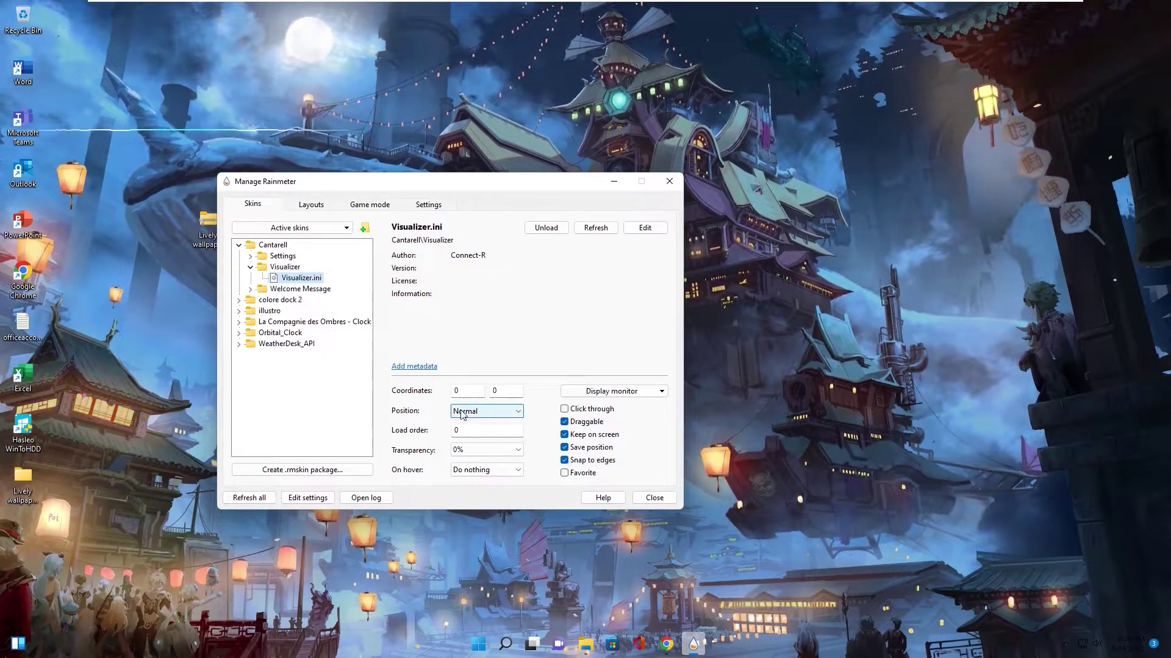
pyautogui.click(479, 411)
pyautogui.click(468, 423)
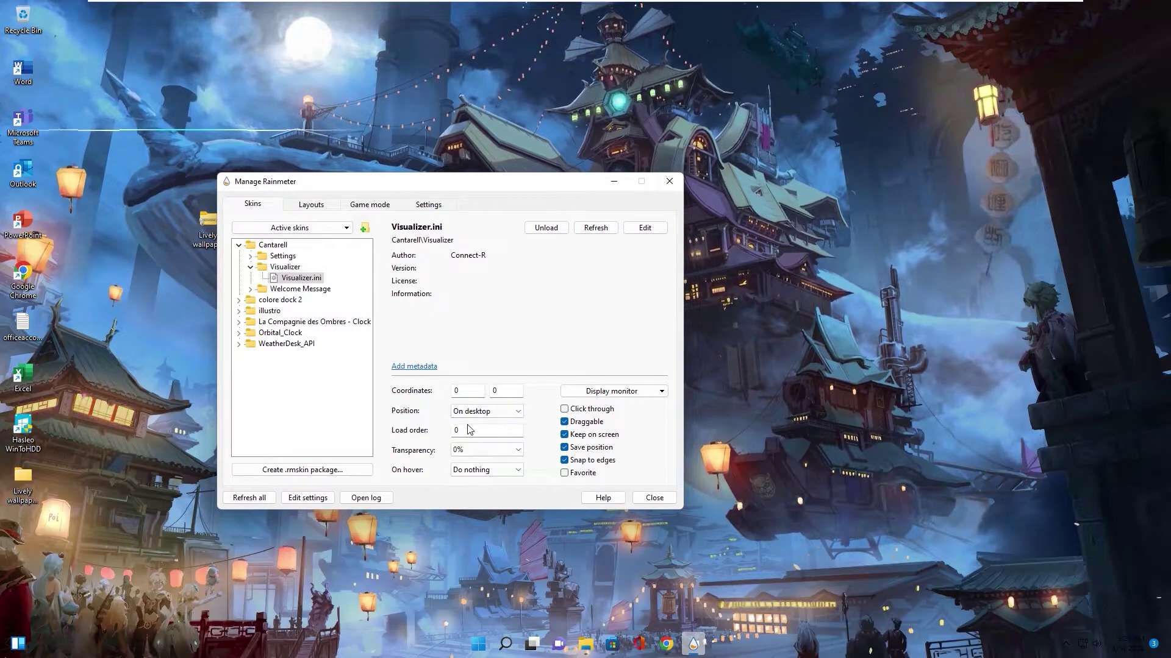
# Drag the visualizer line to sit just above the taskbar.
pyautogui.moveTo(360, 183); pyautogui.dragTo(683, 105)
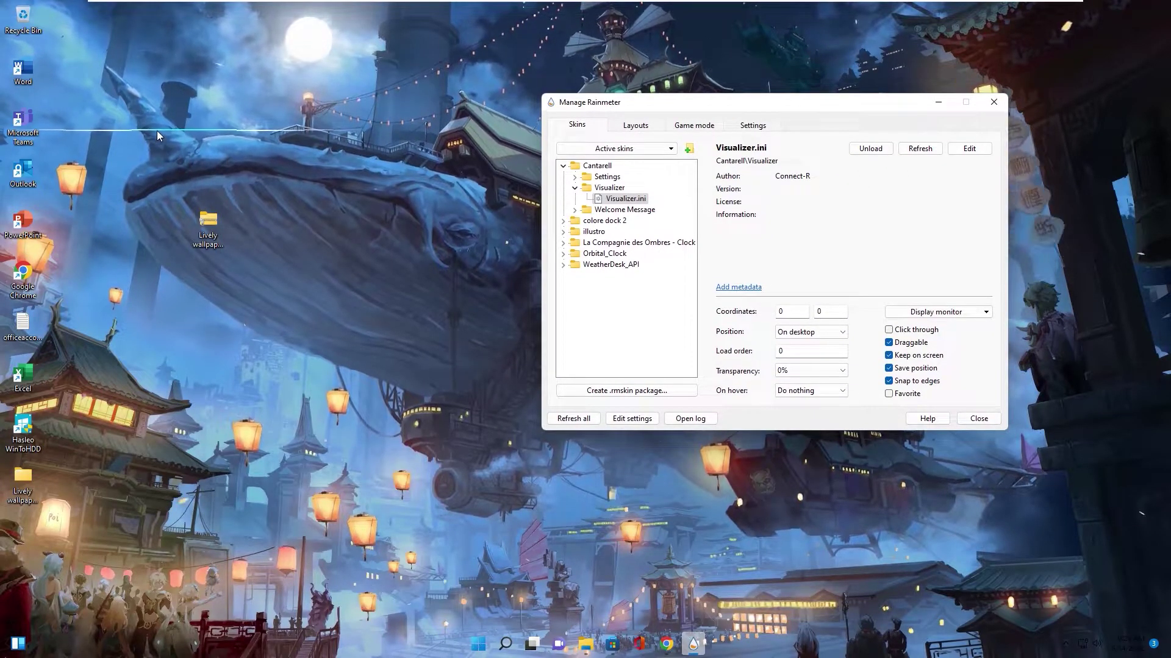
pyautogui.moveTo(157, 136); pyautogui.dragTo(345, 333)
pyautogui.moveTo(548, 577); pyautogui.dragTo(567, 596)
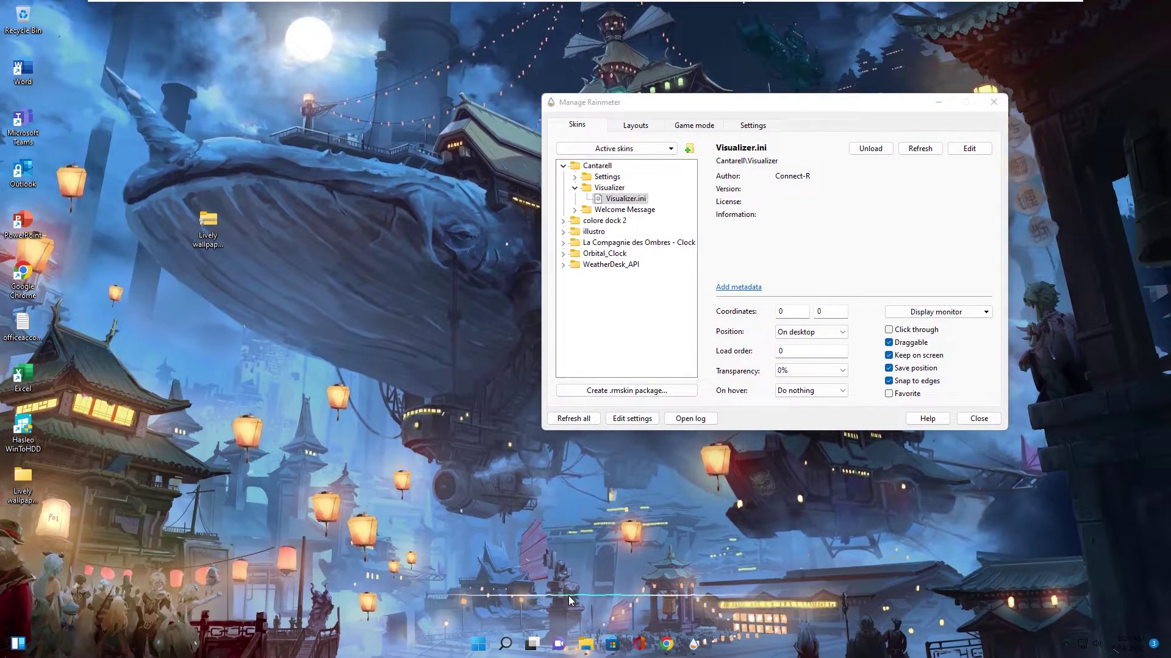
pyautogui.moveTo(662, 102); pyautogui.dragTo(343, 163)
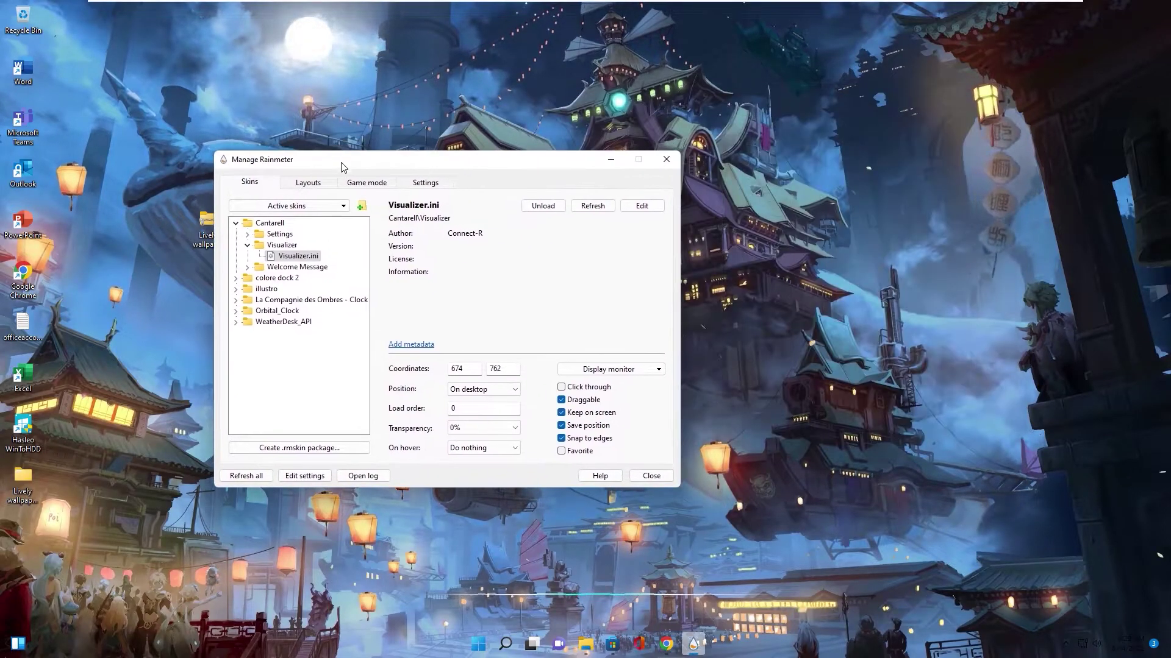
# Load the Chrome dock icon from the colore dock 2 collection.
pyautogui.click(237, 224)
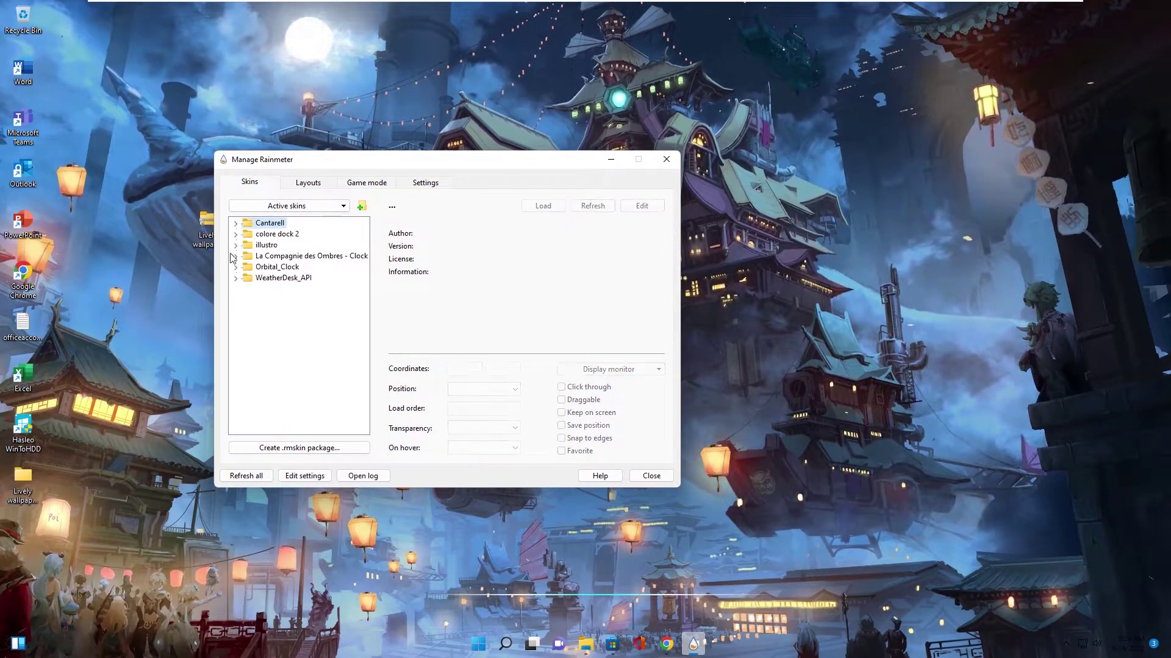
pyautogui.click(236, 234)
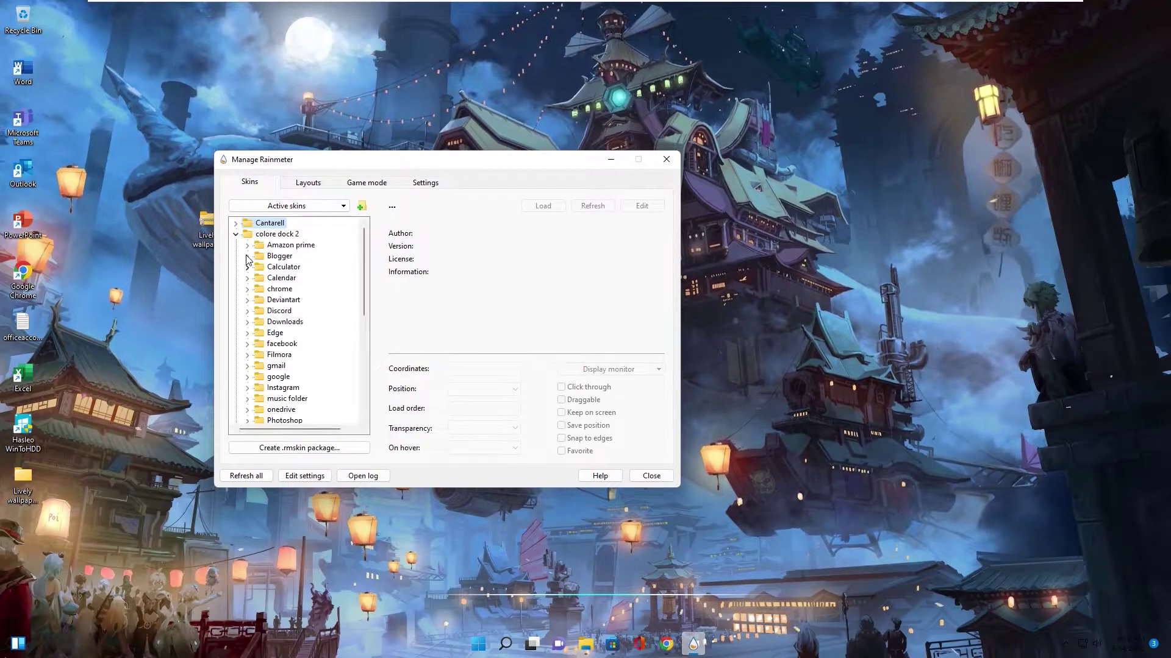
pyautogui.scroll(-3, 255, 272)
pyautogui.scroll(-3, 258, 311)
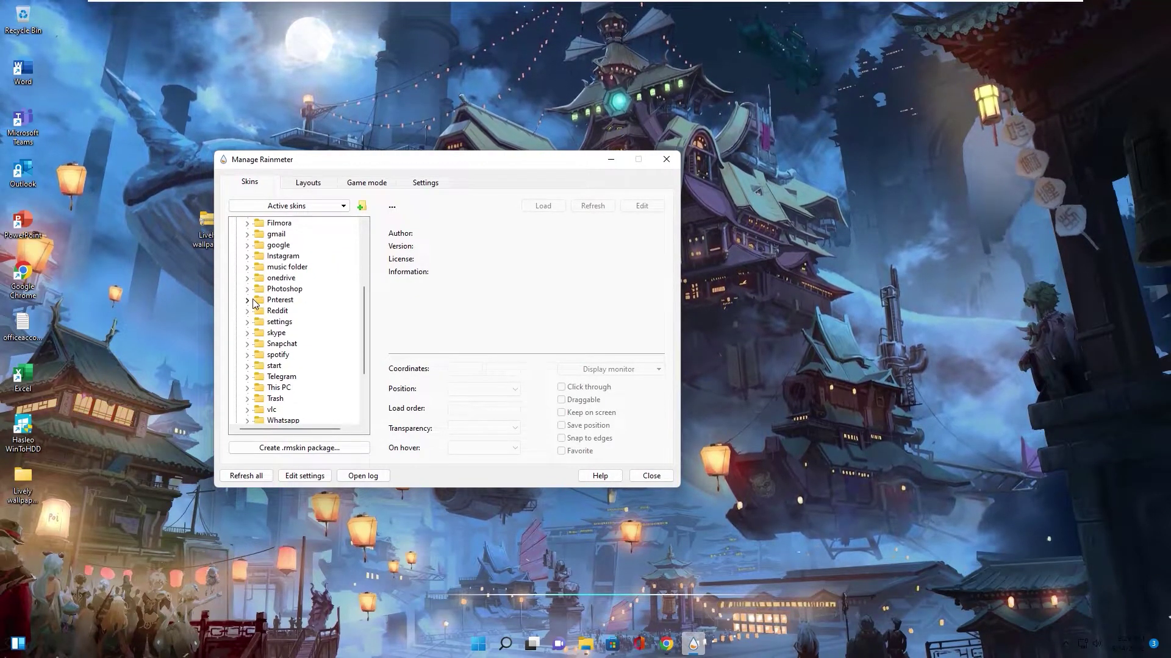
pyautogui.scroll(-3, 256, 307)
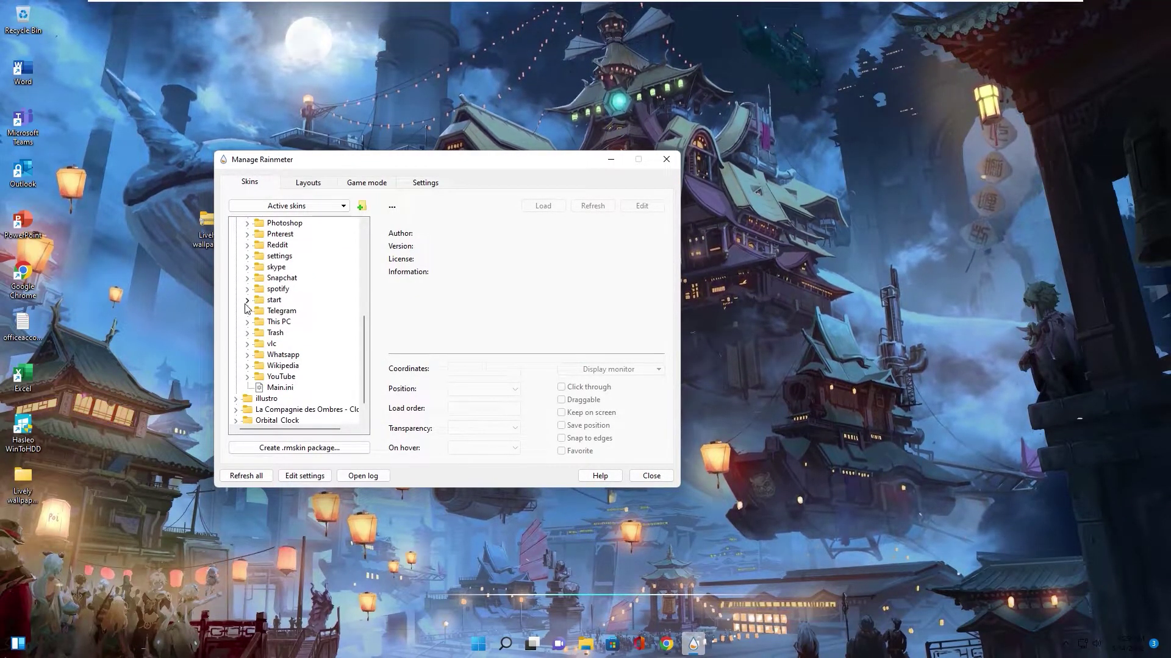
pyautogui.scroll(5, 245, 310)
pyautogui.click(247, 289)
pyautogui.click(295, 299)
pyautogui.rightClick(294, 300)
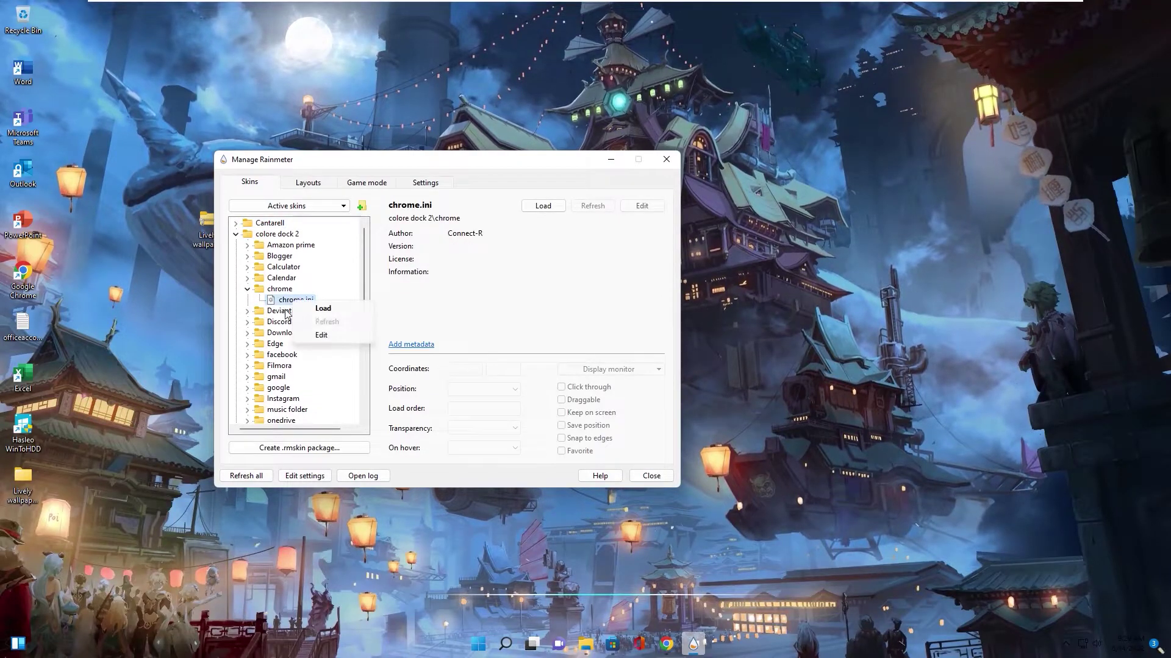
pyautogui.click(333, 310)
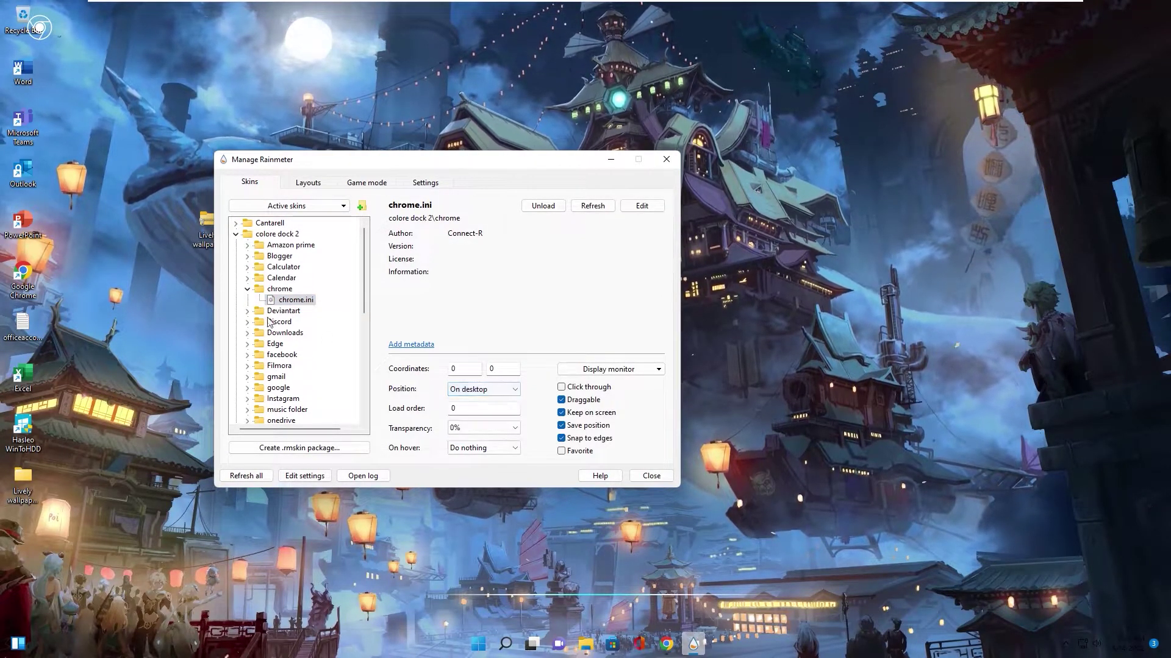
pyautogui.click(248, 290)
pyautogui.scroll(-5, 246, 311)
pyautogui.scroll(-3, 246, 348)
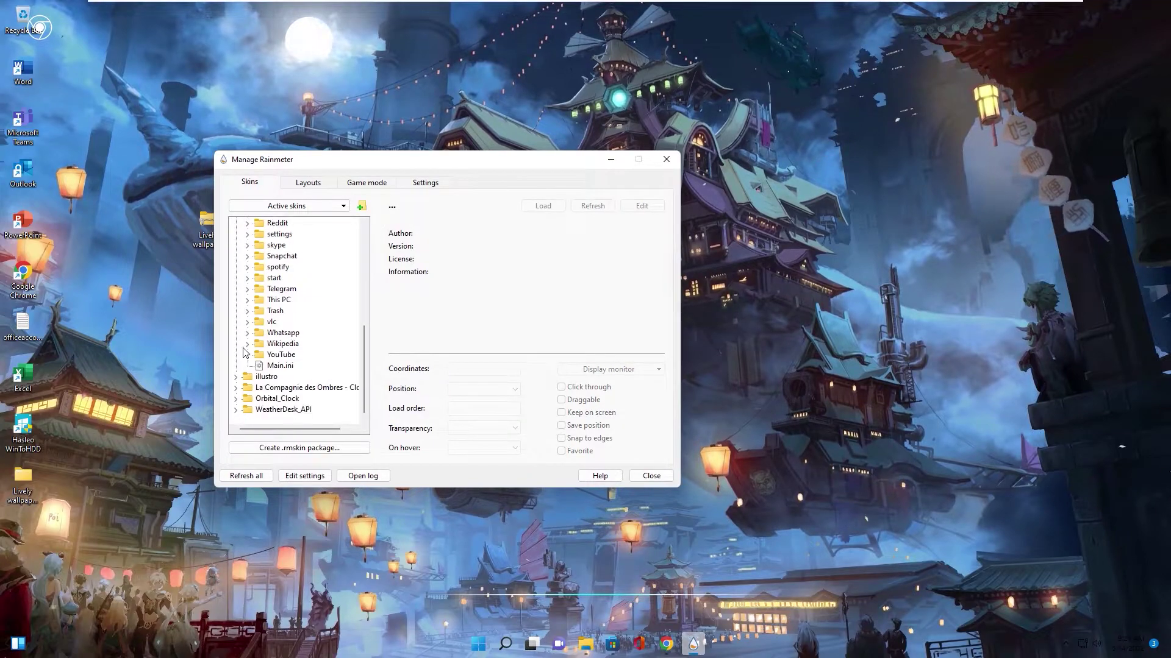
pyautogui.scroll(5, 244, 337)
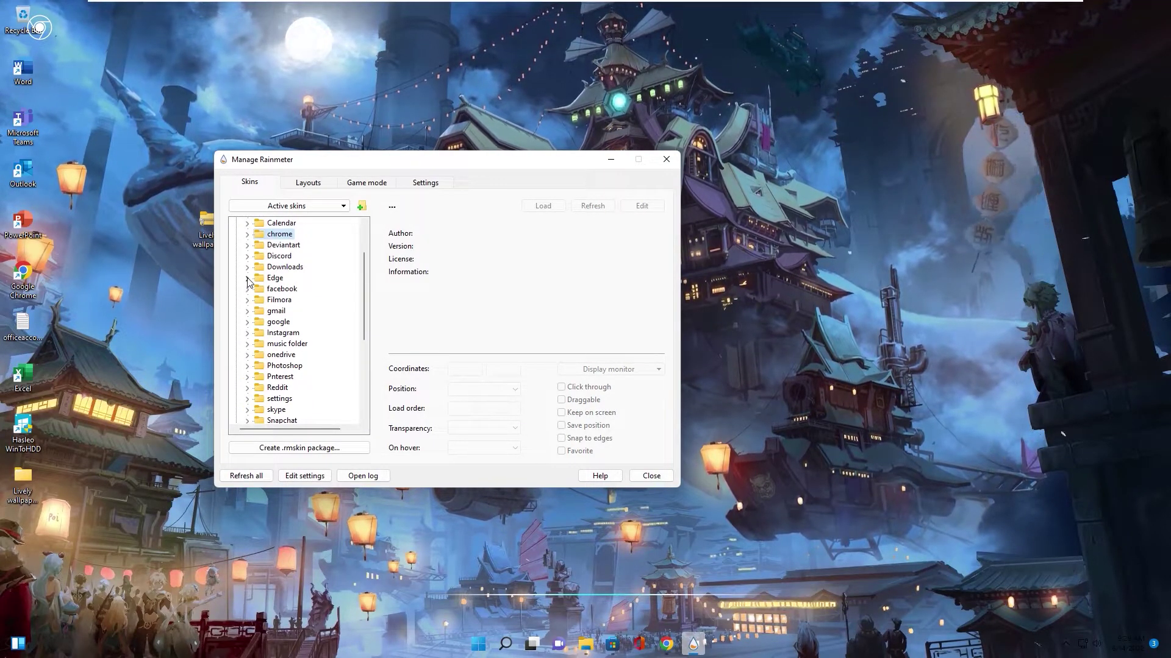
# Load the Edge dock icon with Position set to On desktop.
pyautogui.click(247, 278)
pyautogui.click(291, 289)
pyautogui.doubleClick(291, 290)
pyautogui.click(484, 389)
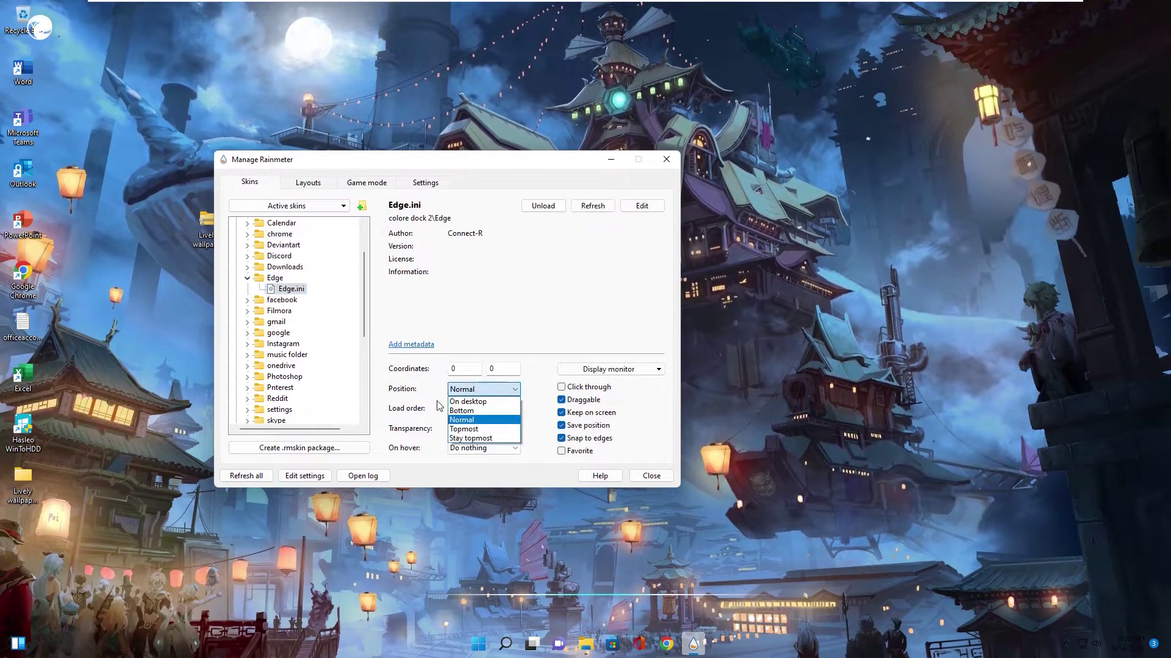
pyautogui.click(471, 401)
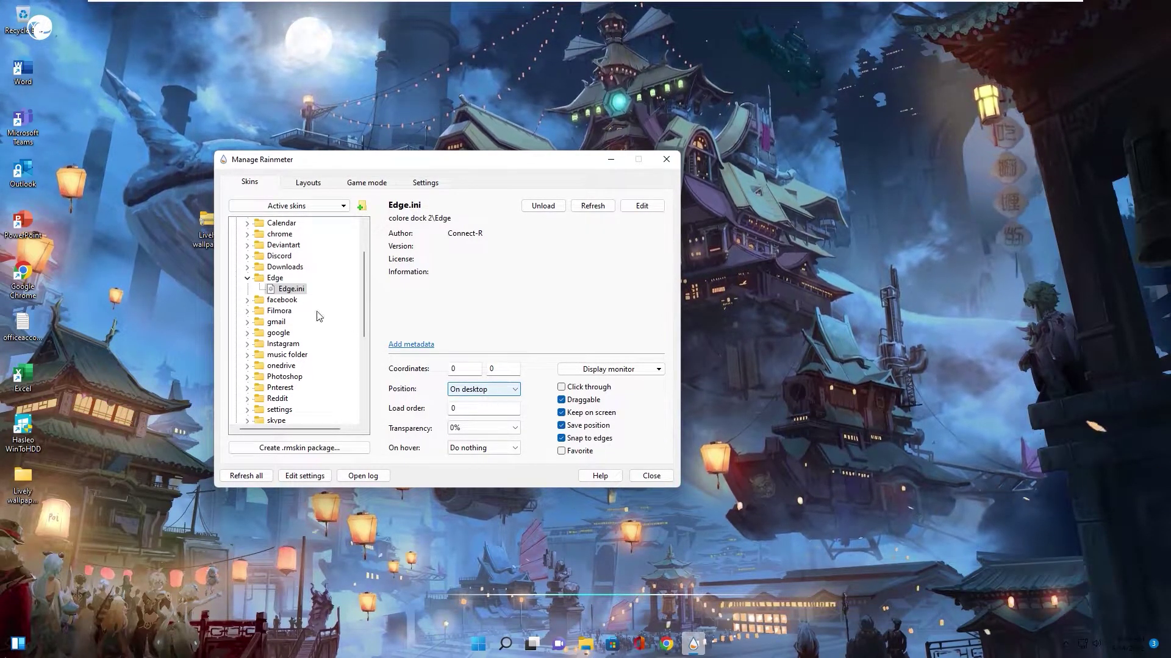
pyautogui.click(247, 278)
pyautogui.scroll(-5, 275, 330)
# Load the This PC dock icon on the desktop layer.
pyautogui.click(248, 300)
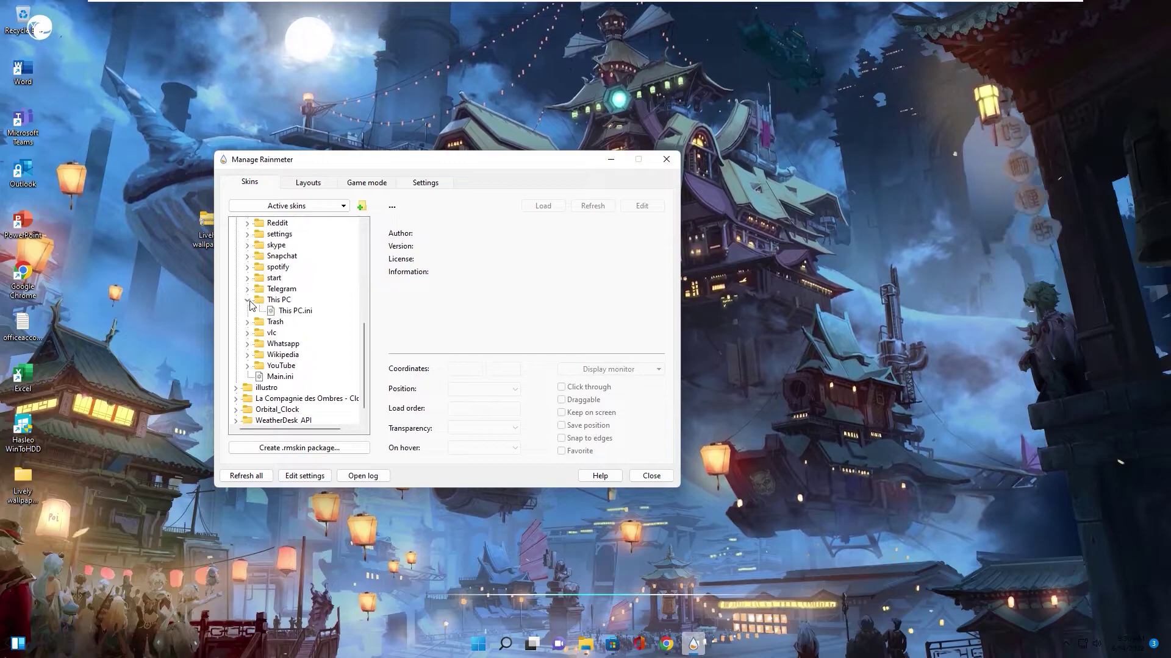
pyautogui.rightClick(291, 311)
pyautogui.click(310, 315)
pyautogui.click(483, 389)
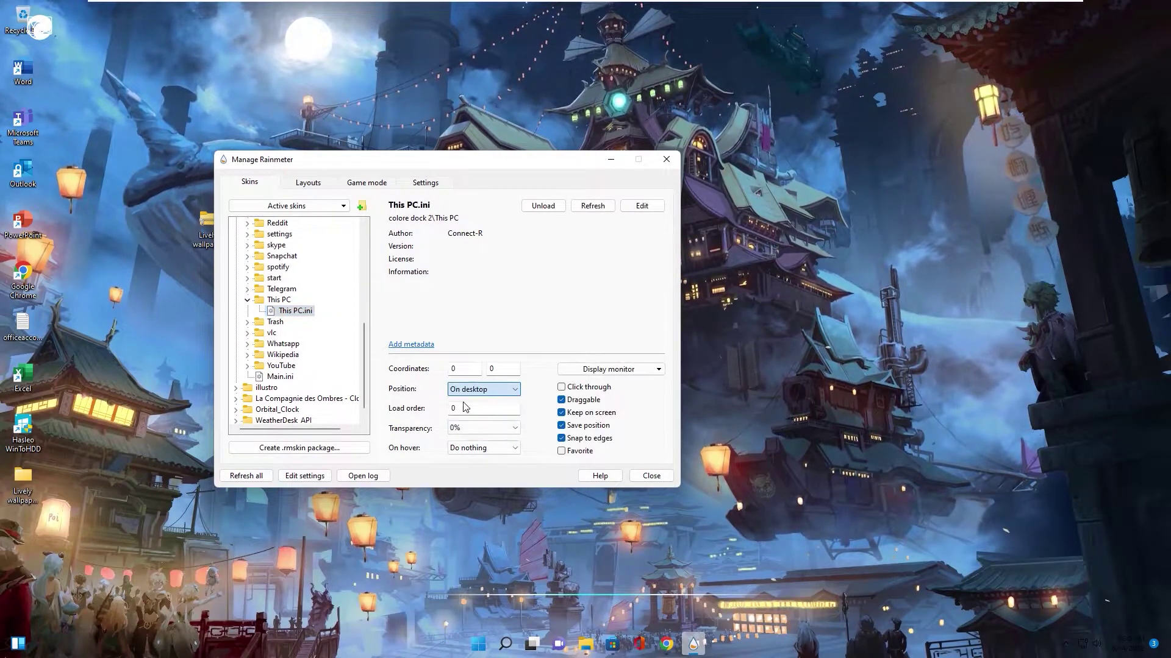
pyautogui.click(247, 300)
# Load the YouTube dock icon on the desktop, then drag Chrome and Edge to the right edge.
pyautogui.click(247, 355)
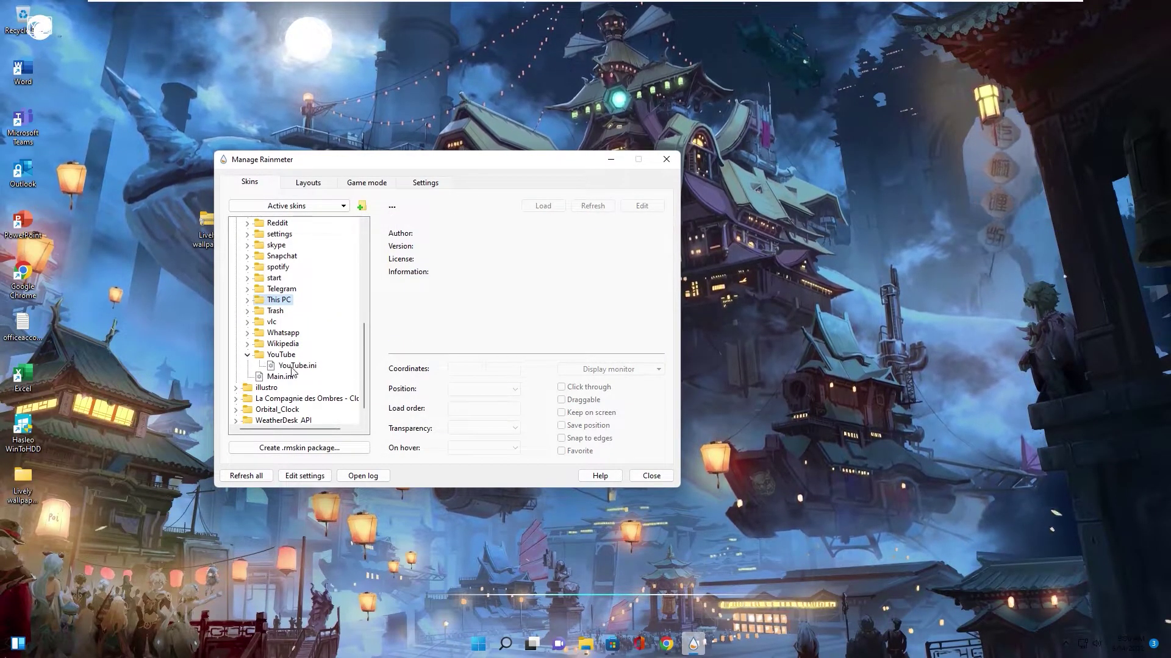
pyautogui.click(297, 366)
pyautogui.rightClick(298, 366)
pyautogui.click(316, 377)
pyautogui.click(484, 389)
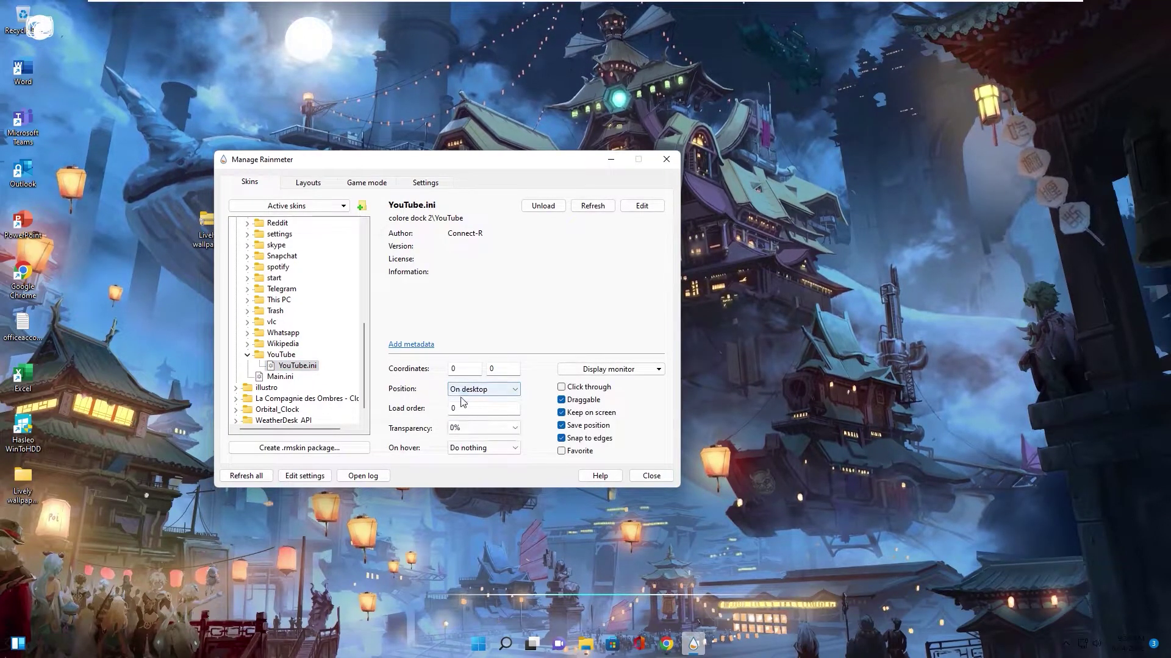
pyautogui.click(247, 355)
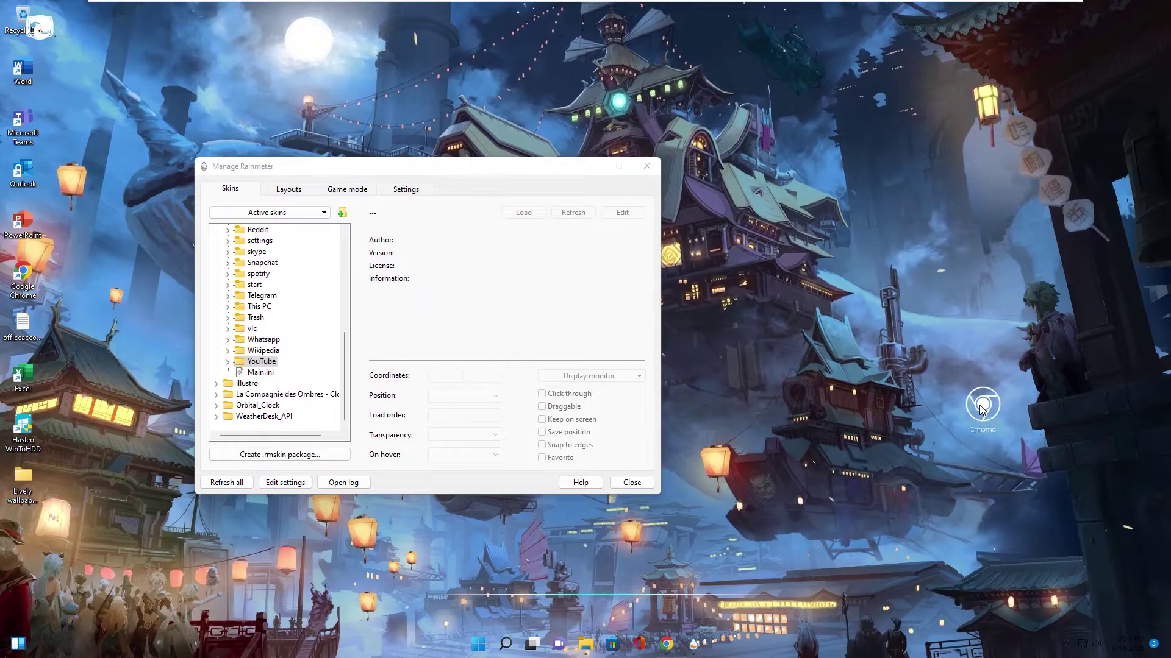
pyautogui.moveTo(983, 408); pyautogui.dragTo(1104, 373)
pyautogui.moveTo(41, 27); pyautogui.dragTo(1080, 300)
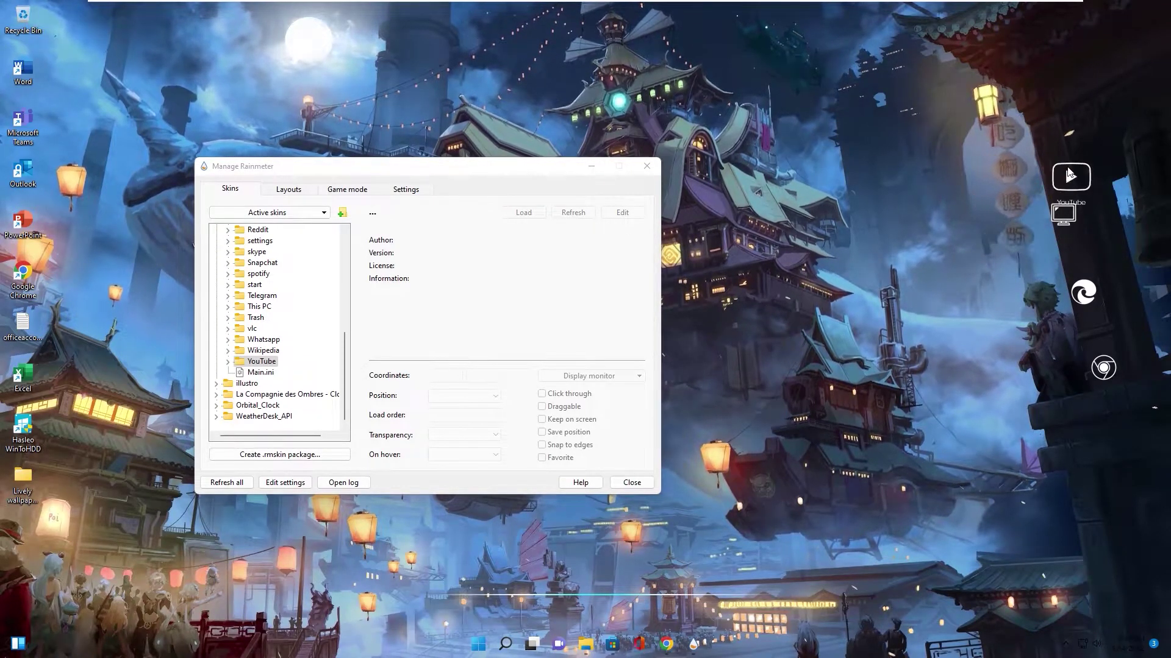
pyautogui.scroll(5, 275, 320)
# Load the La Compagnie des Ombres clock skin with Position On desktop.
pyautogui.doubleClick(257, 241)
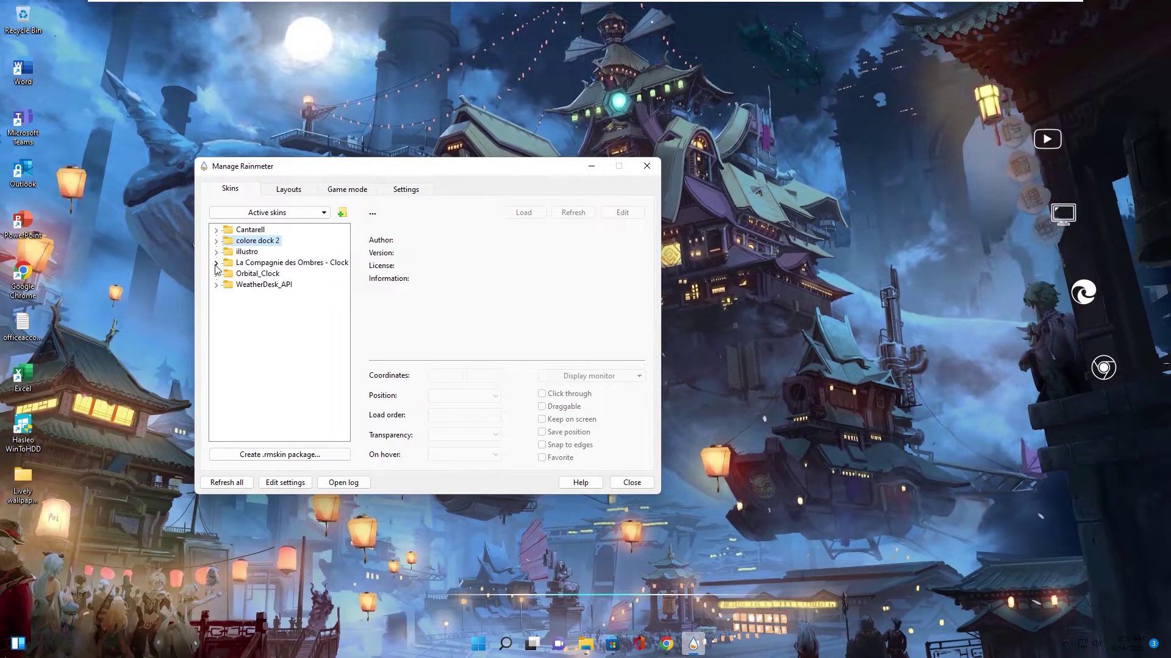
pyautogui.click(216, 264)
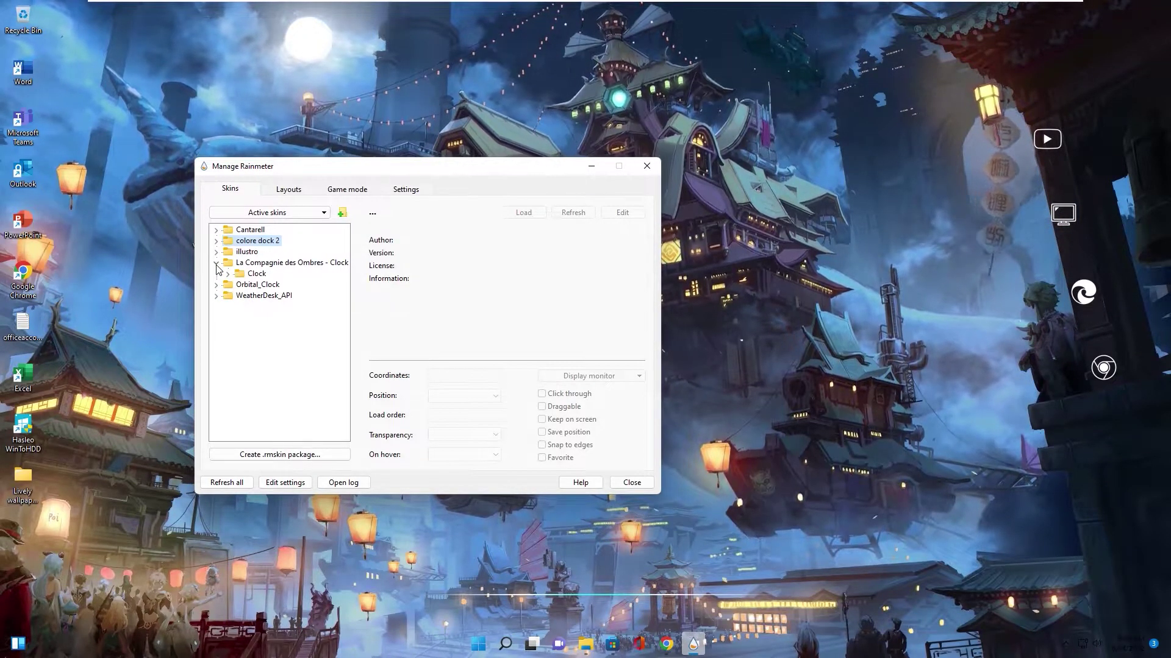
pyautogui.click(229, 274)
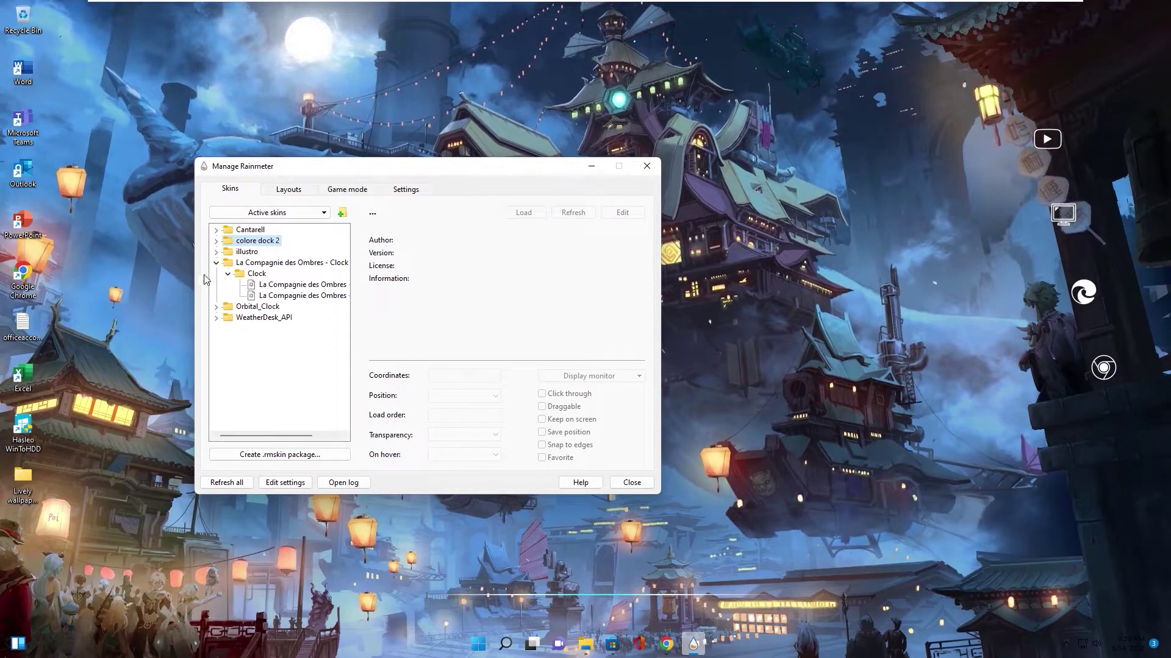
pyautogui.rightClick(293, 296)
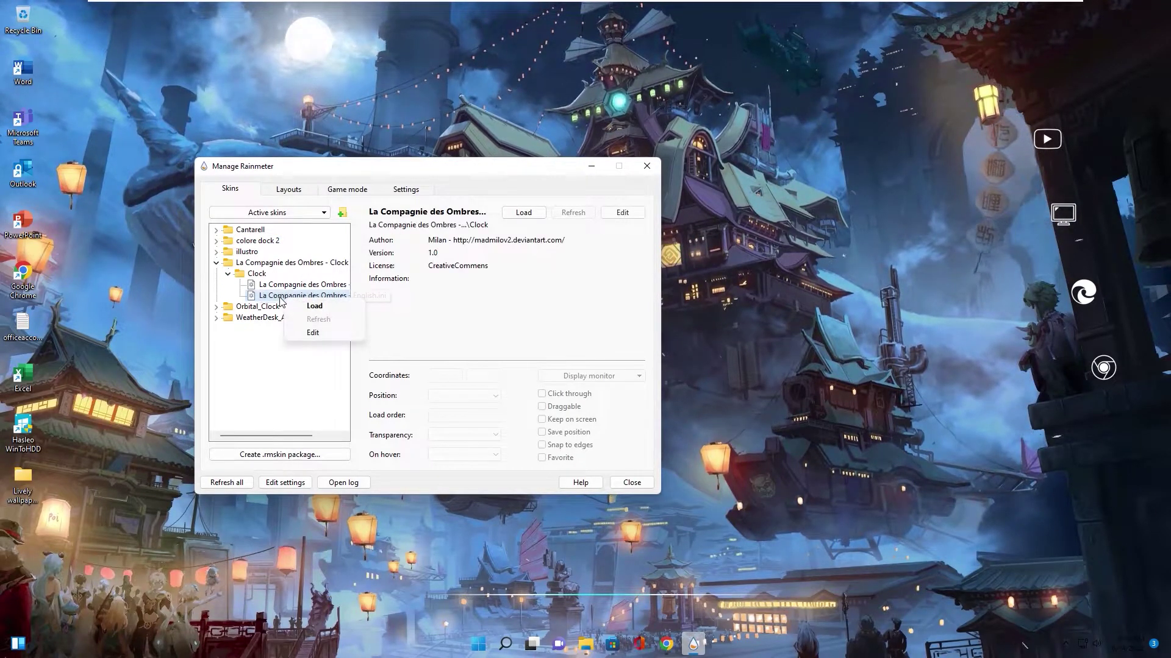
pyautogui.click(316, 306)
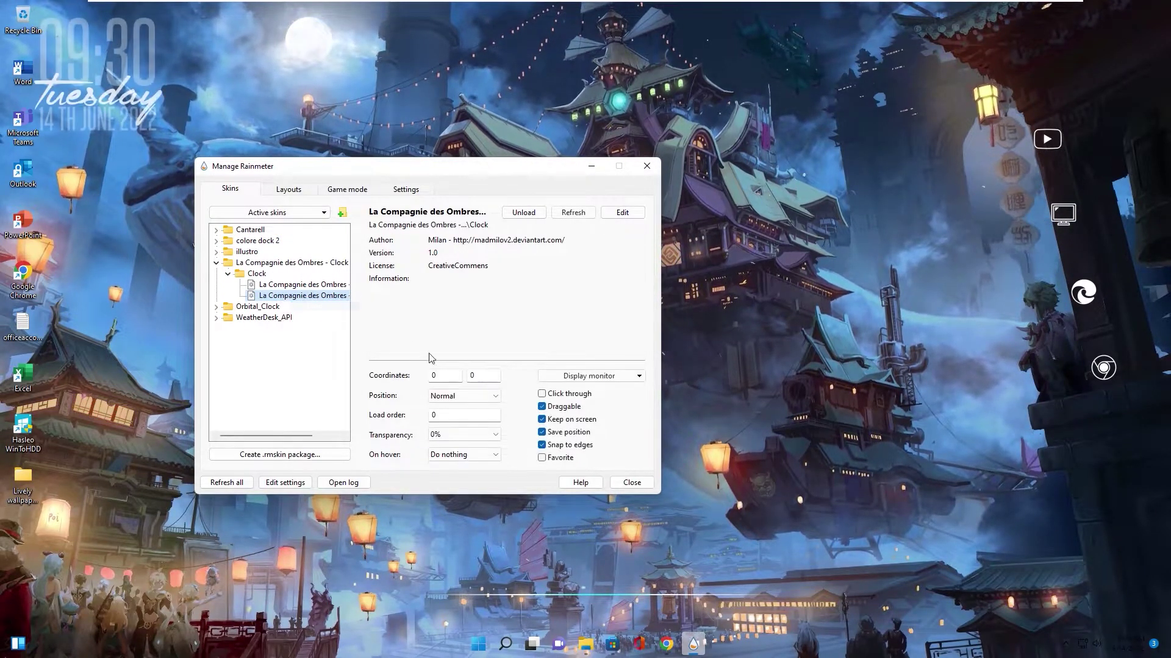
pyautogui.click(463, 396)
pyautogui.click(449, 408)
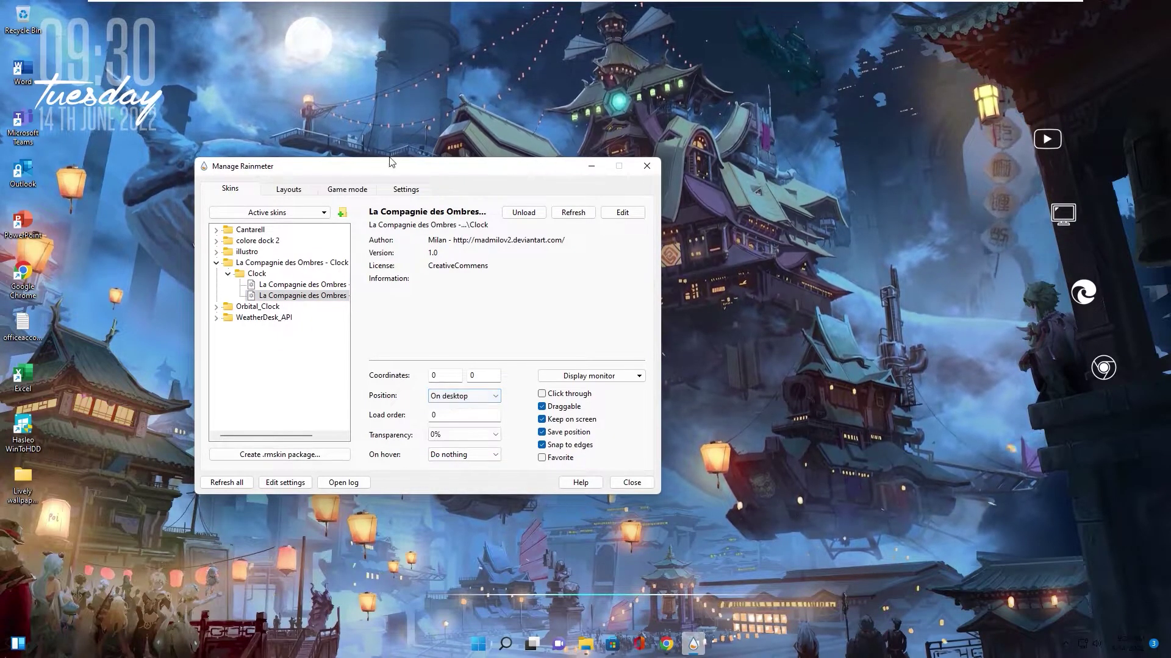
# Drag the clock widget to the centre-left of the desktop.
pyautogui.moveTo(395, 169); pyautogui.dragTo(746, 182)
pyautogui.moveTo(73, 81); pyautogui.dragTo(302, 276)
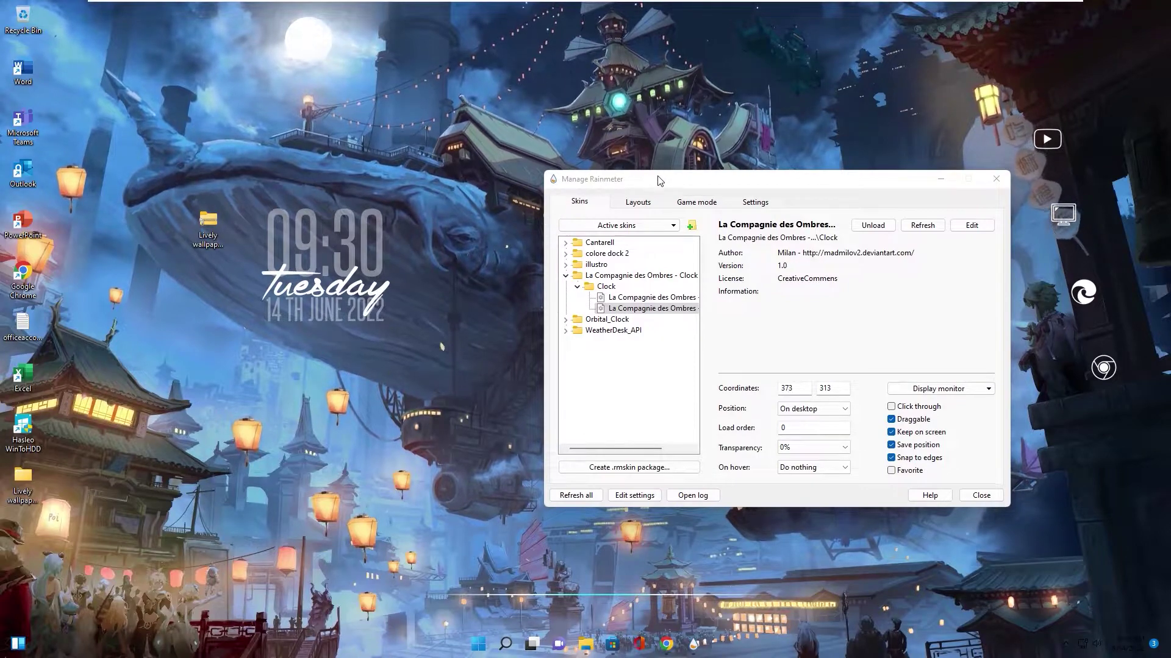
pyautogui.moveTo(661, 180); pyautogui.dragTo(545, 161)
# Load Orbital_Clock.ini with Position set to On desktop.
pyautogui.click(451, 257)
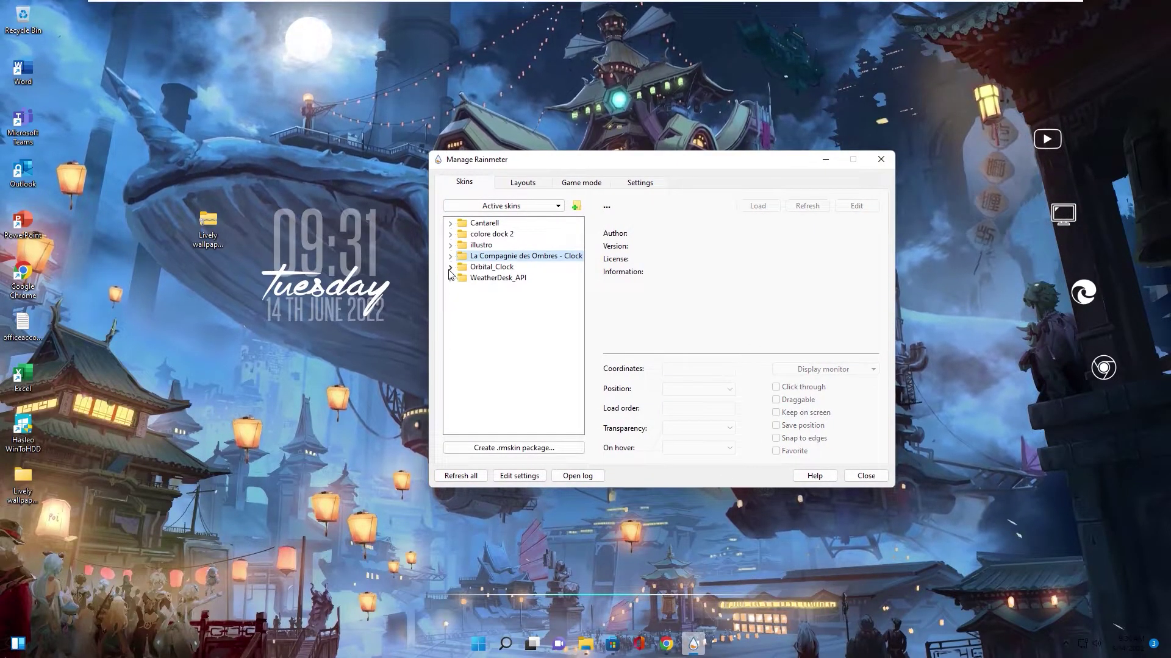
pyautogui.click(451, 269)
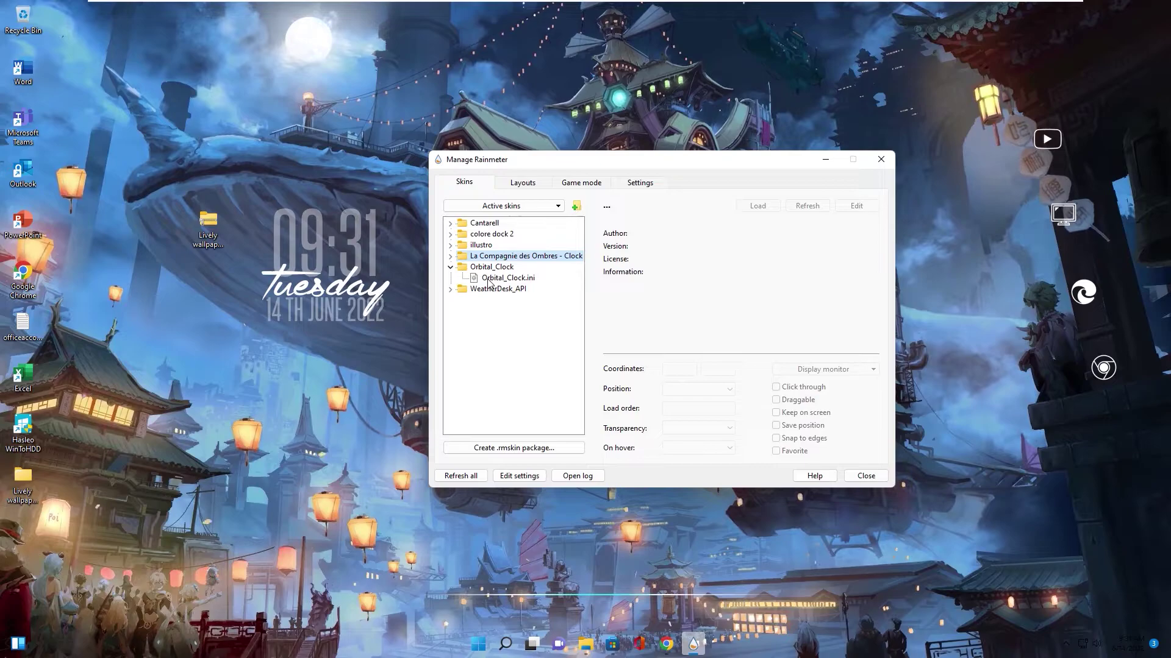
pyautogui.rightClick(507, 278)
pyautogui.click(512, 300)
pyautogui.click(698, 389)
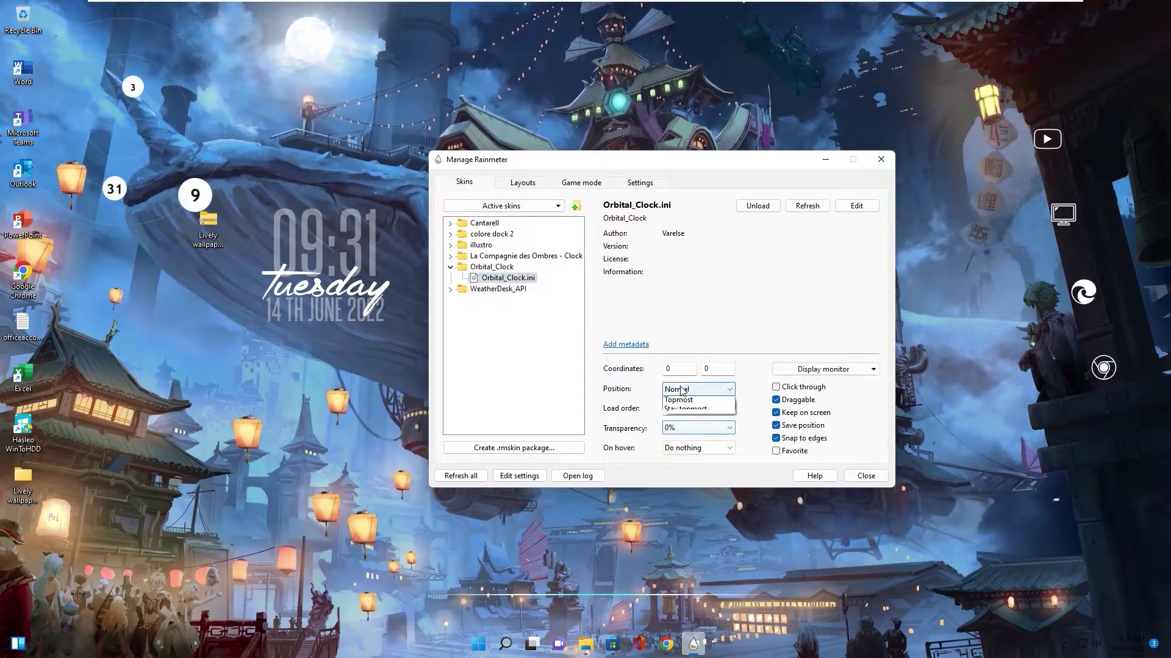
pyautogui.click(684, 409)
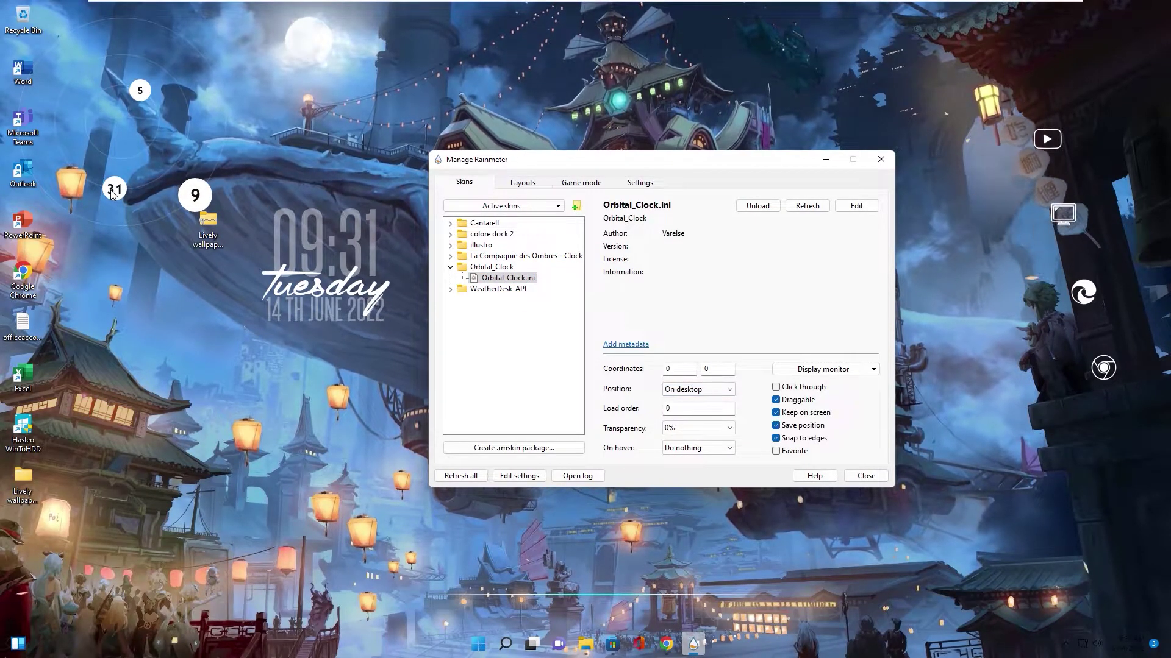
pyautogui.moveTo(112, 194); pyautogui.dragTo(194, 350)
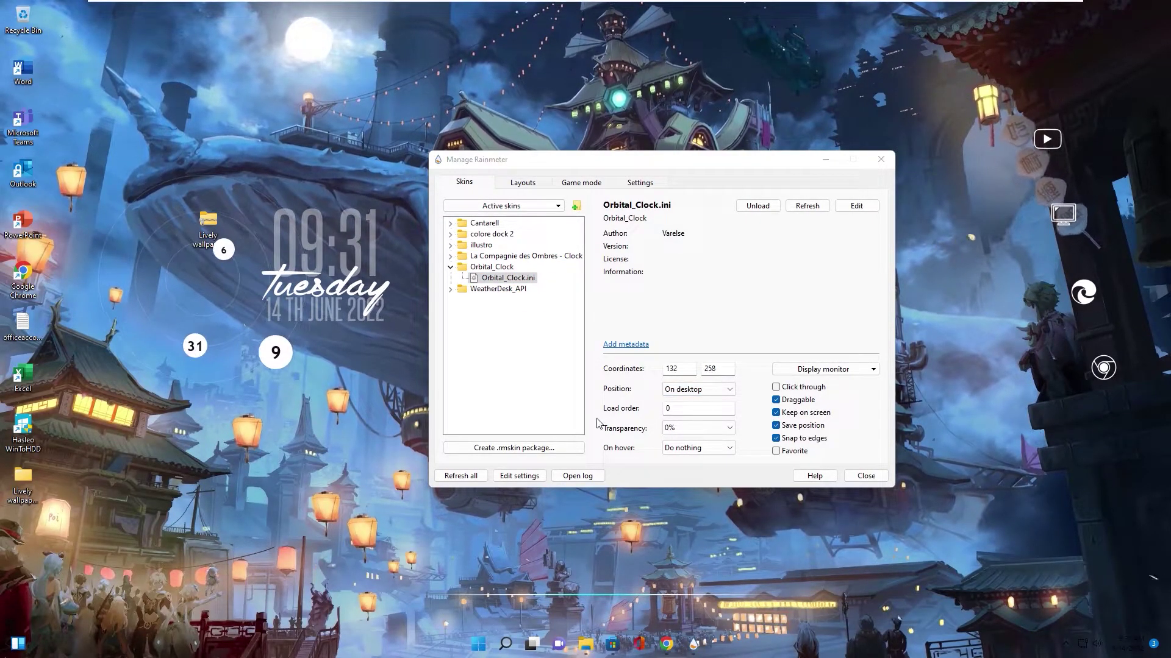
# Set the orbital clock's transparency to 10% and drag it to the upper right.
pyautogui.click(698, 428)
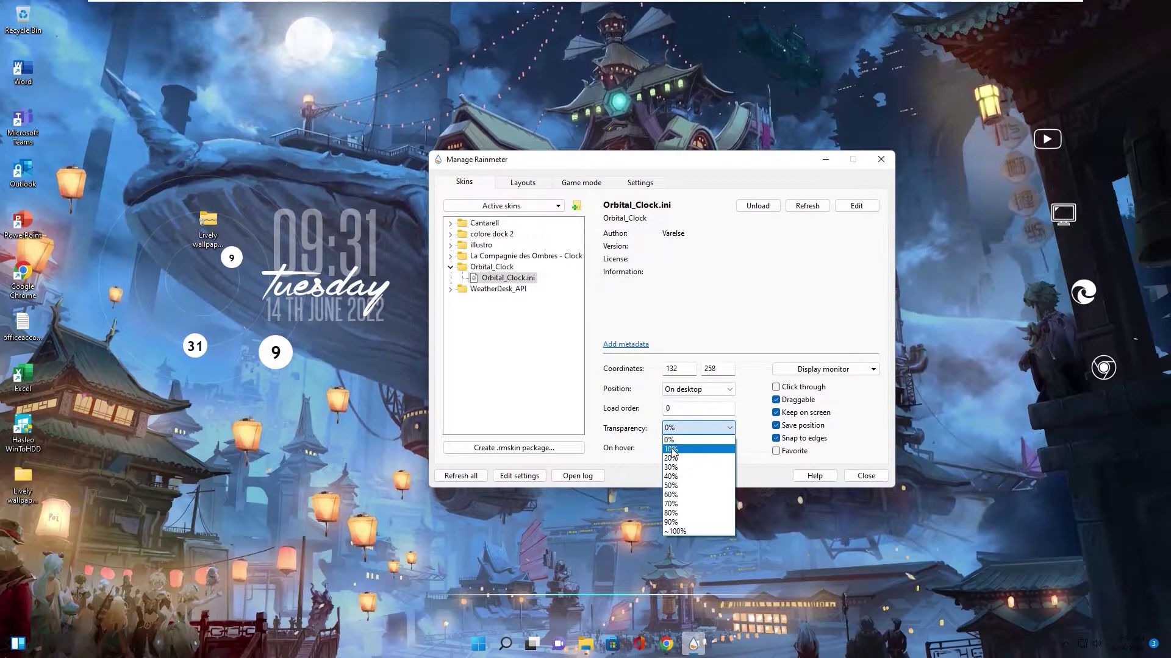
pyautogui.click(690, 449)
pyautogui.moveTo(791, 166); pyautogui.dragTo(427, 371)
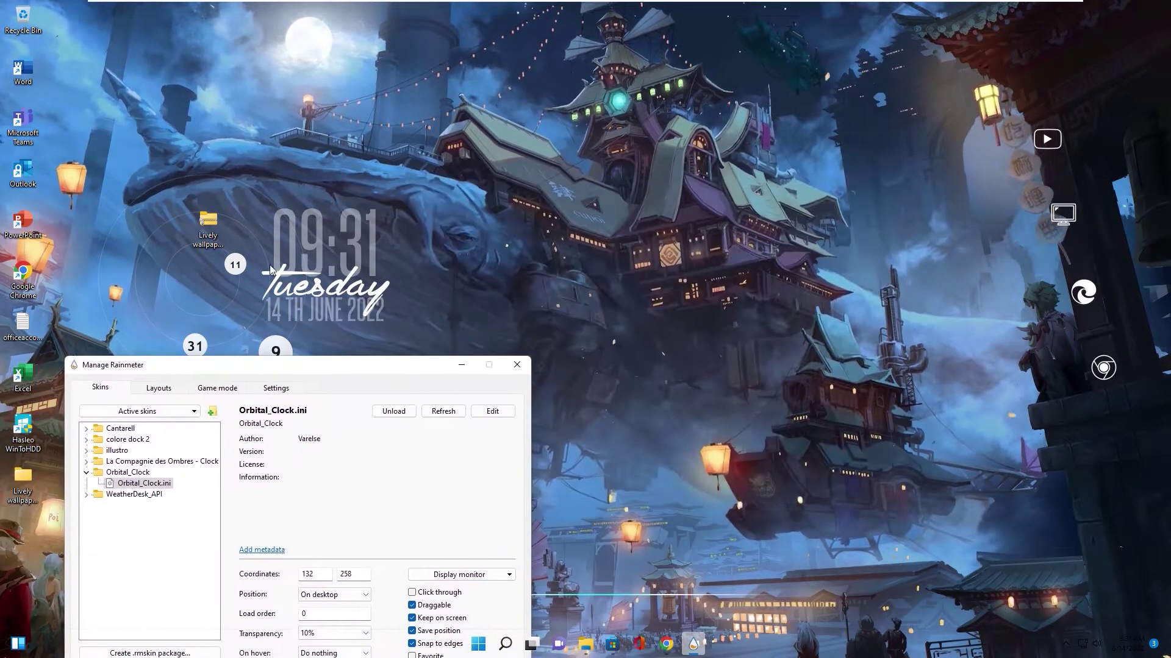
pyautogui.moveTo(195, 346)
pyautogui.mouseDown()
pyautogui.moveTo(860, 243)
pyautogui.moveTo(903, 270)
pyautogui.mouseUp()
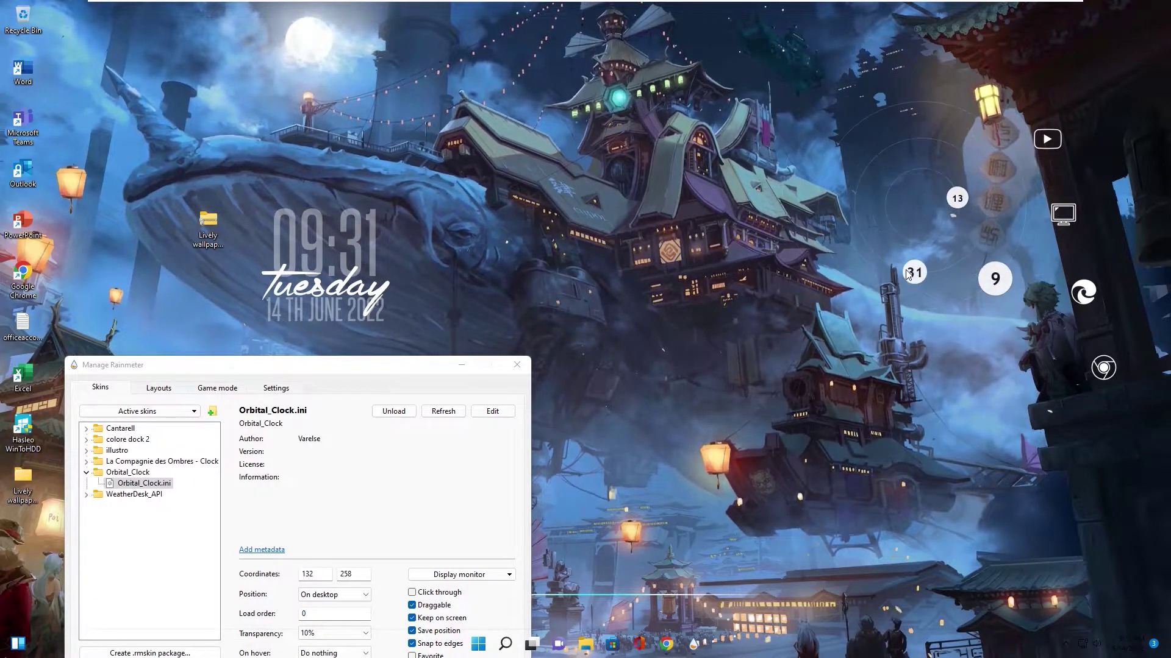
pyautogui.moveTo(235, 363); pyautogui.dragTo(569, 173)
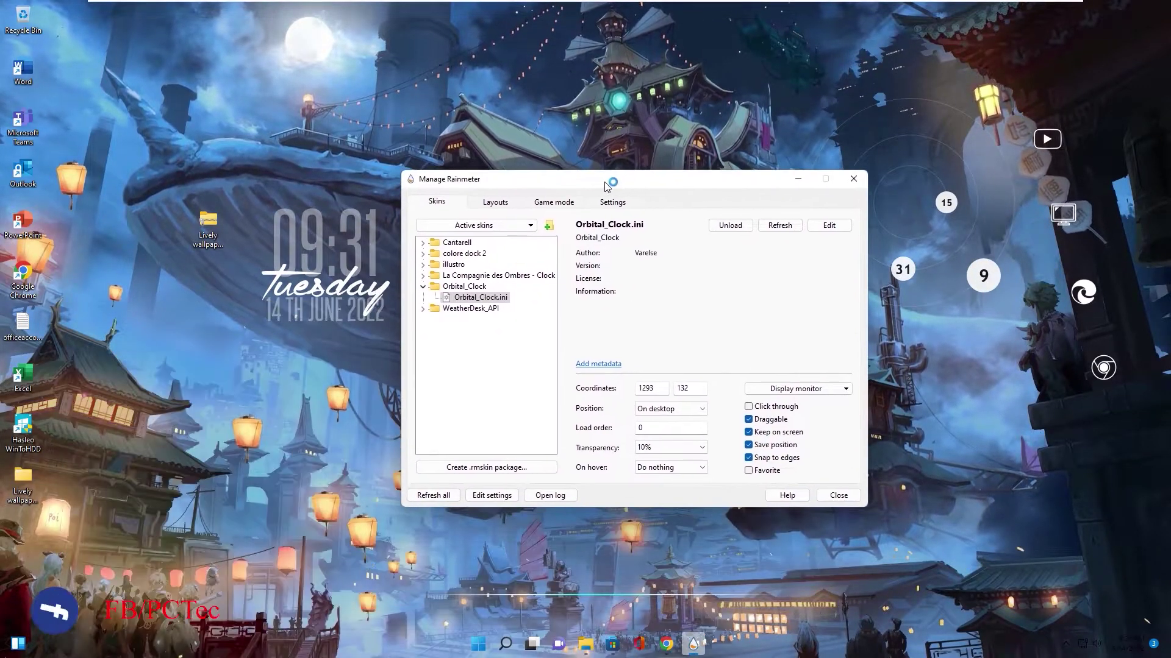
pyautogui.click(422, 283)
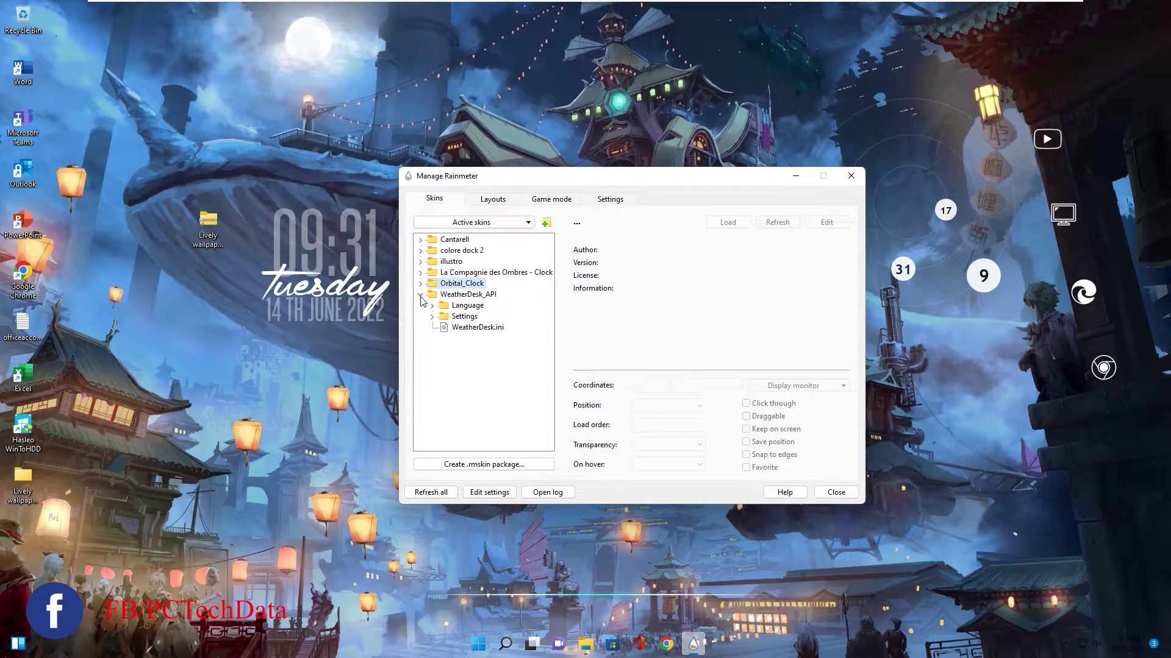
# Load WeatherDesk.ini On desktop, close the manager, and drag the weather widget near the top.
pyautogui.rightClick(459, 332)
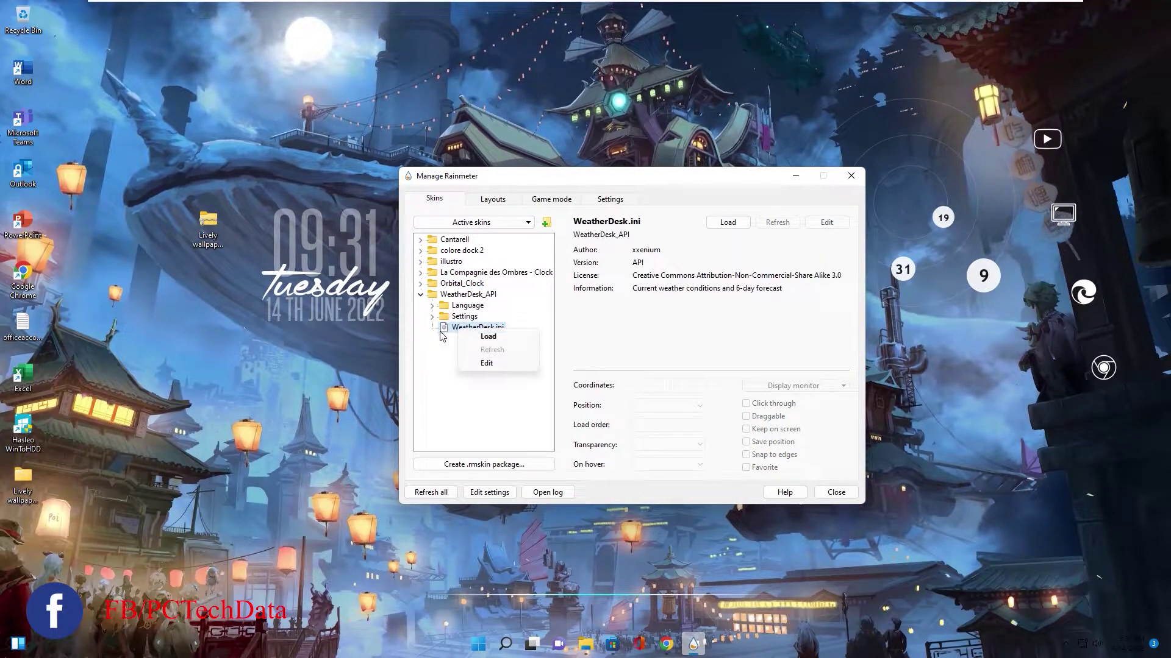
pyautogui.click(486, 340)
pyautogui.click(668, 405)
pyautogui.click(655, 423)
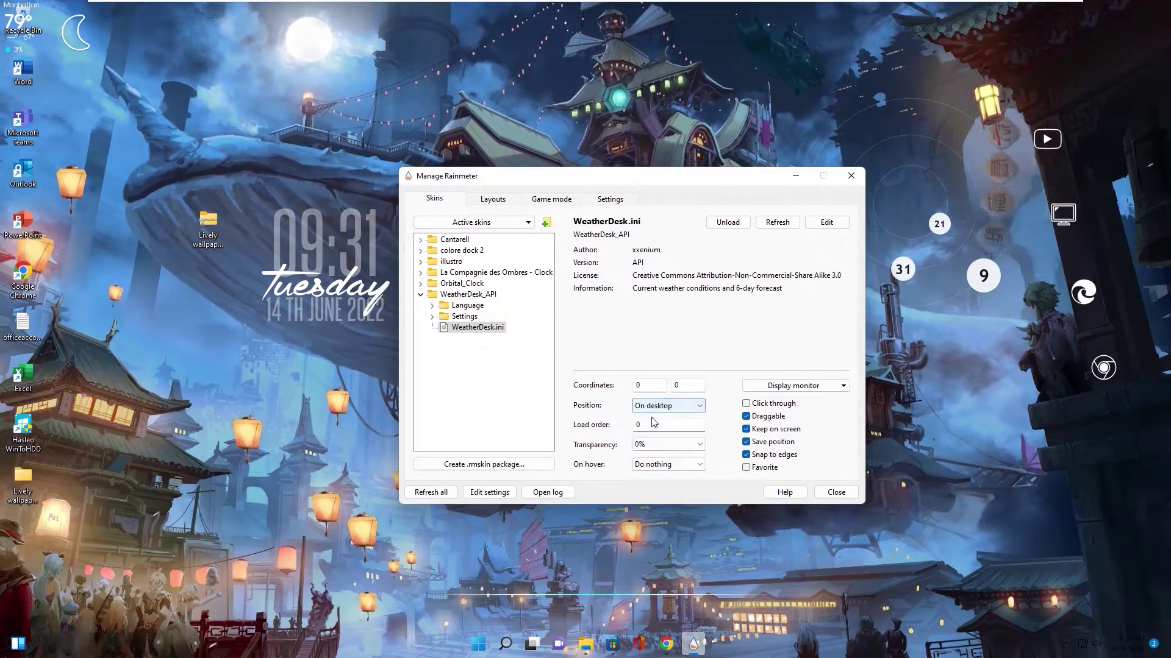
pyautogui.click(795, 176)
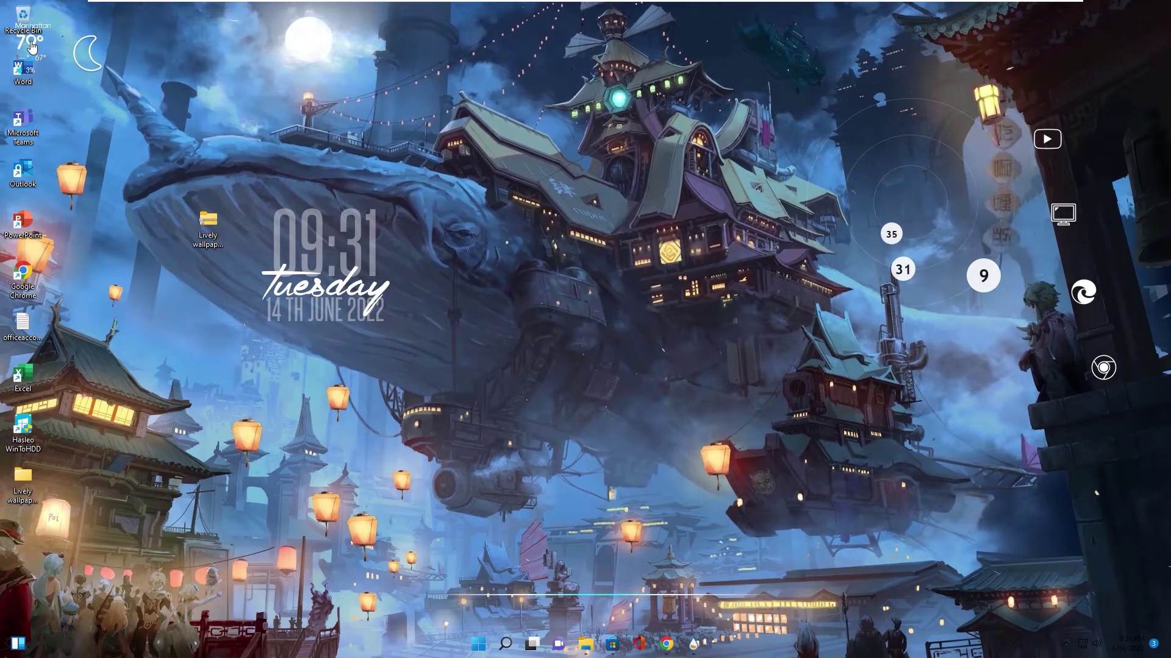
pyautogui.moveTo(30, 43)
pyautogui.mouseDown()
pyautogui.moveTo(551, 260)
pyautogui.moveTo(419, 158)
pyautogui.mouseUp()
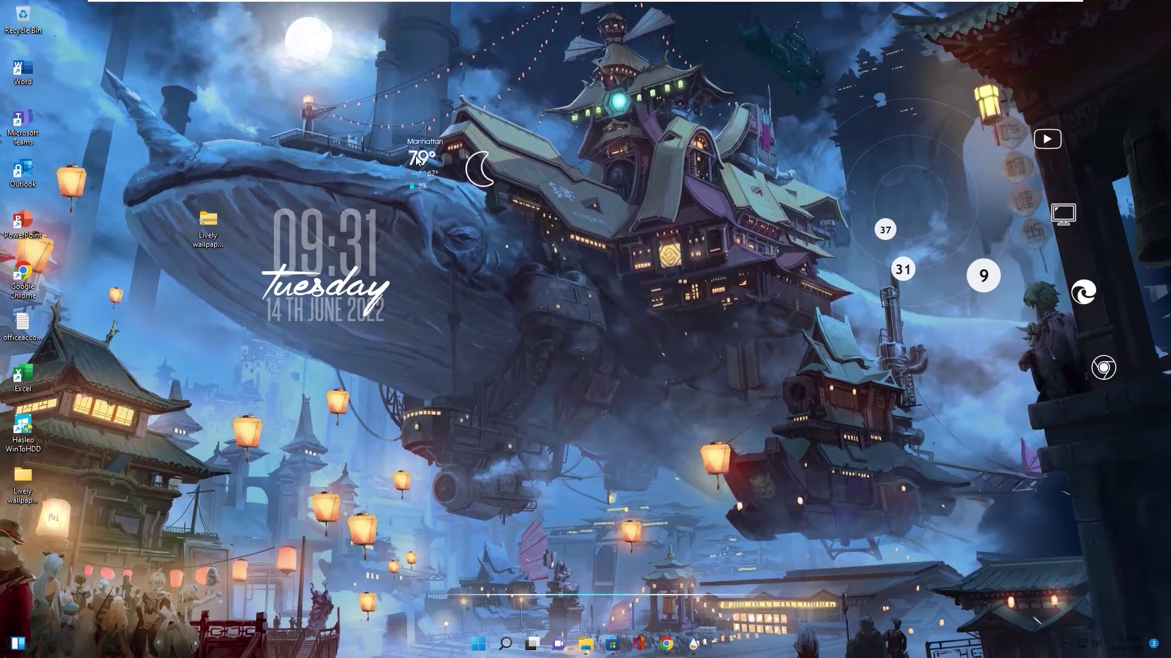
pyautogui.moveTo(252, 87); pyautogui.dragTo(275, 83)
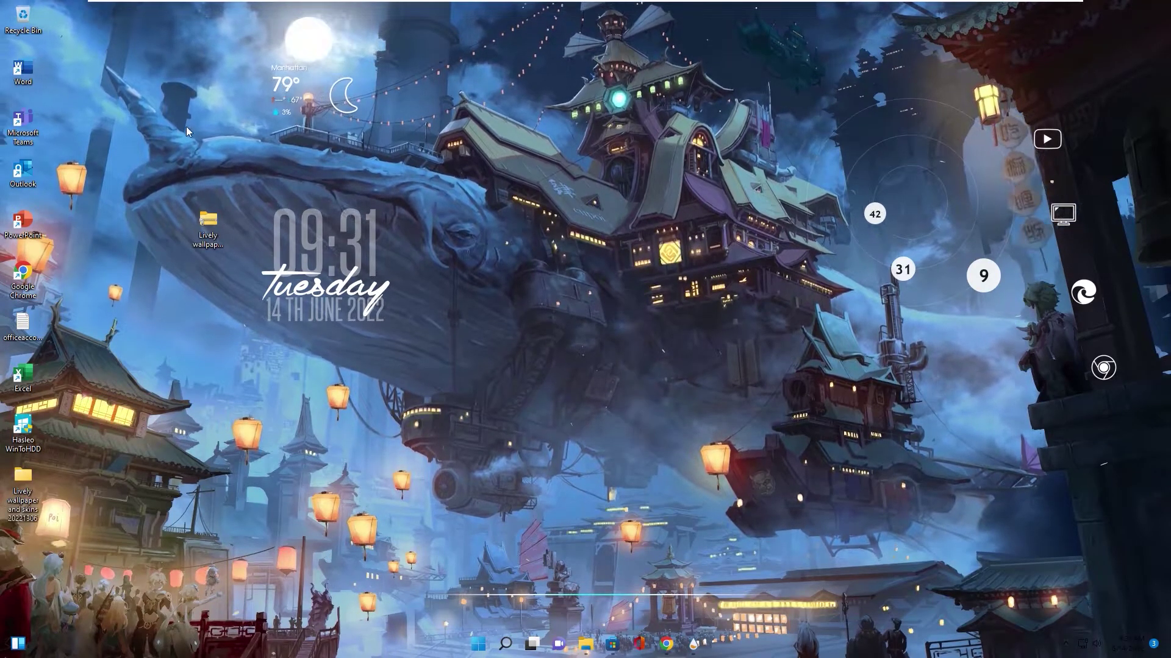
# Turn off Show desktop icons and expand the hidden system tray icons.
pyautogui.rightClick(172, 121)
pyautogui.moveTo(209, 162)
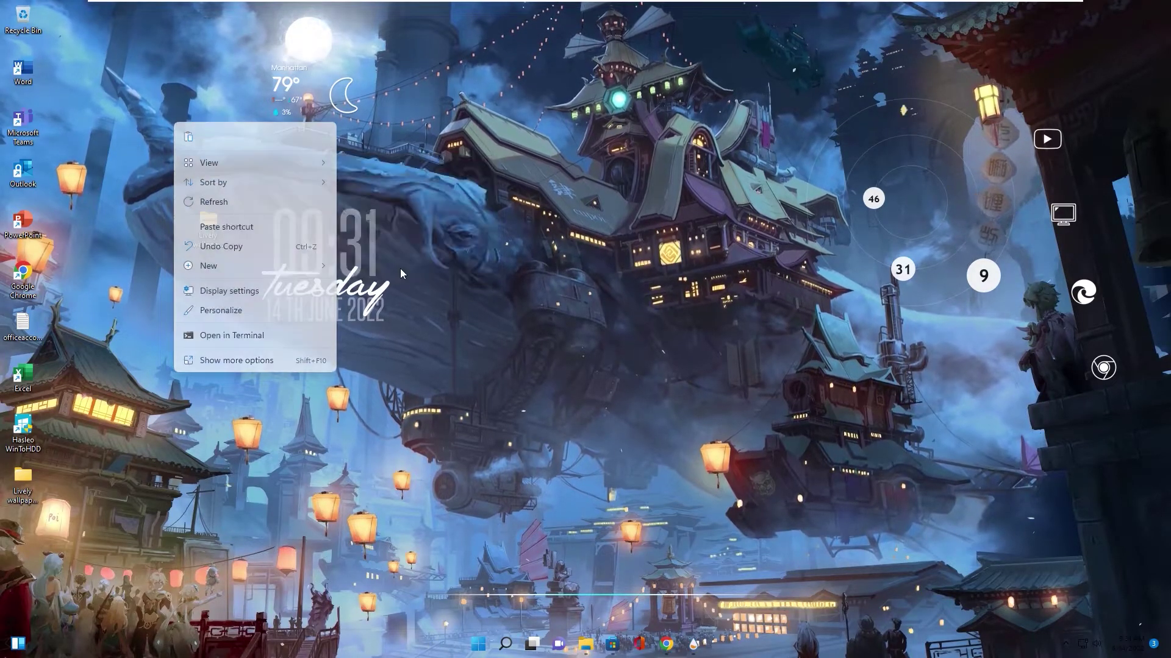
pyautogui.click(400, 268)
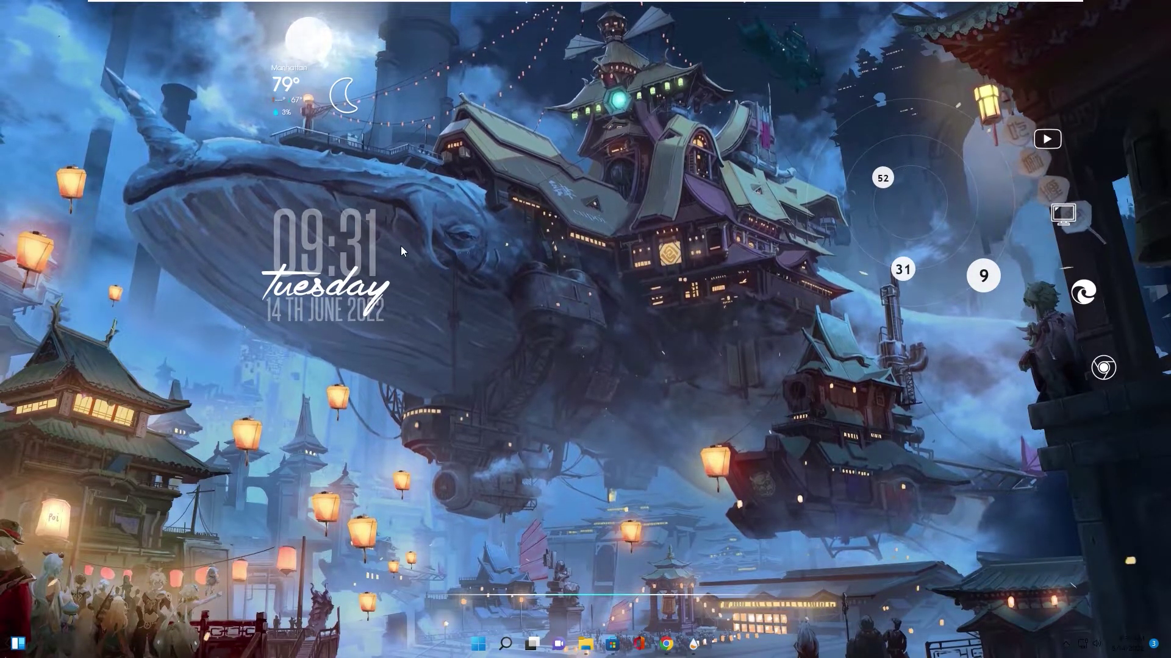
pyautogui.click(1068, 646)
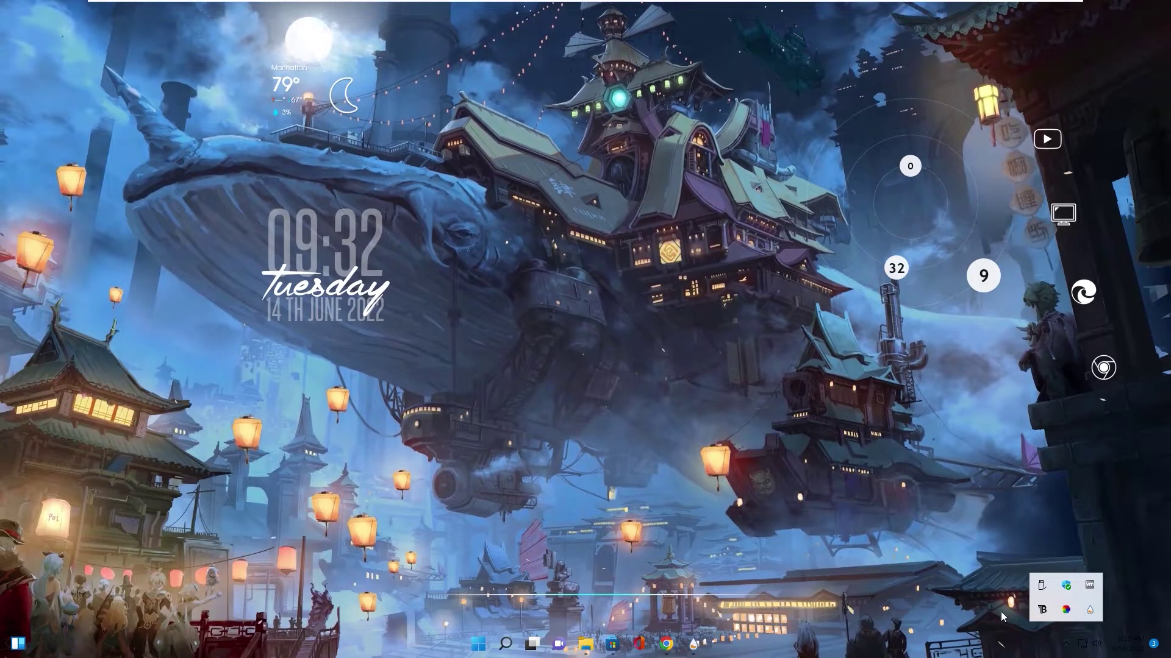
# Load WeatherDesk_API's Settings.ini and drag the settings panel toward the screen centre.
pyautogui.click(1089, 609)
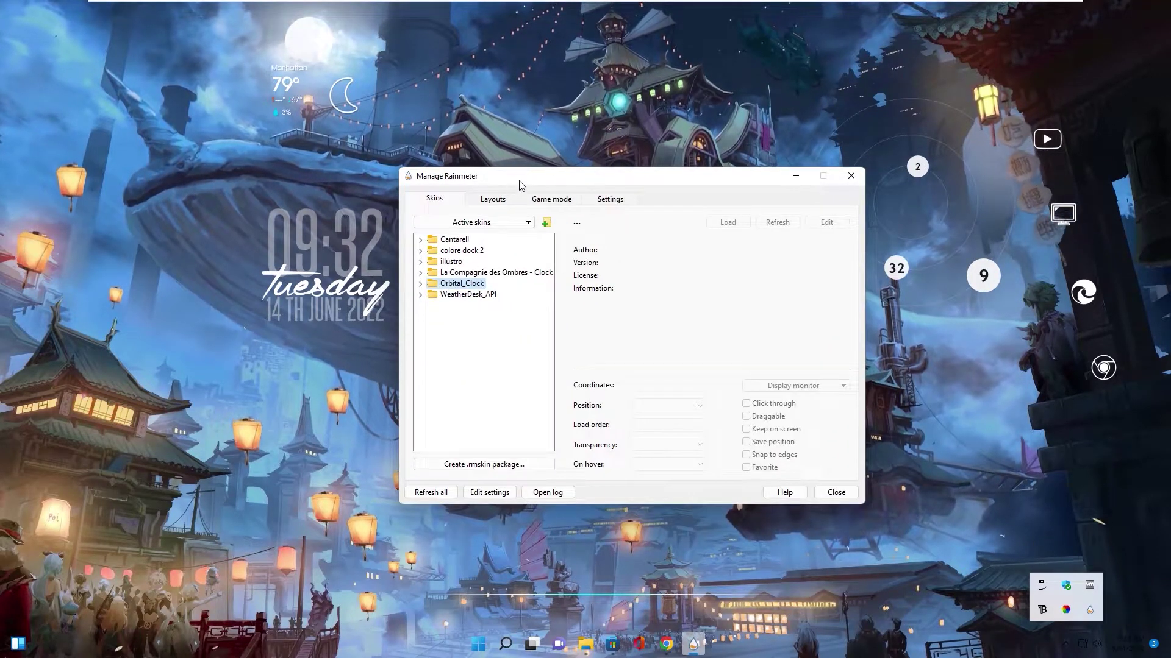
pyautogui.moveTo(520, 183); pyautogui.dragTo(304, 232)
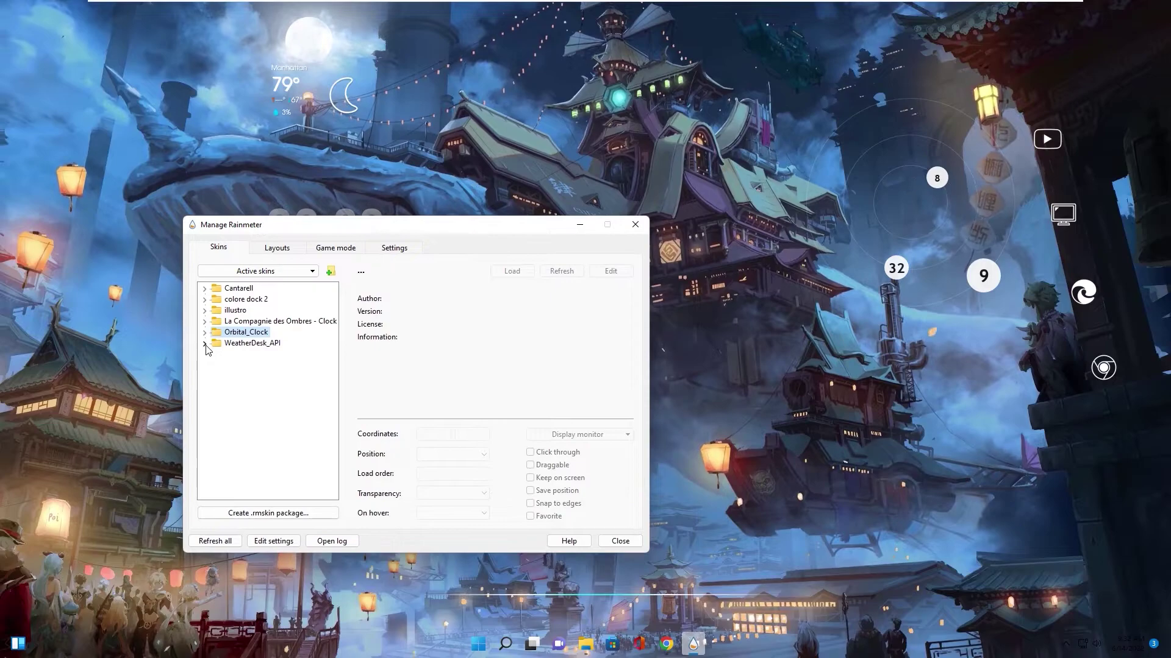
pyautogui.click(204, 342)
pyautogui.click(217, 365)
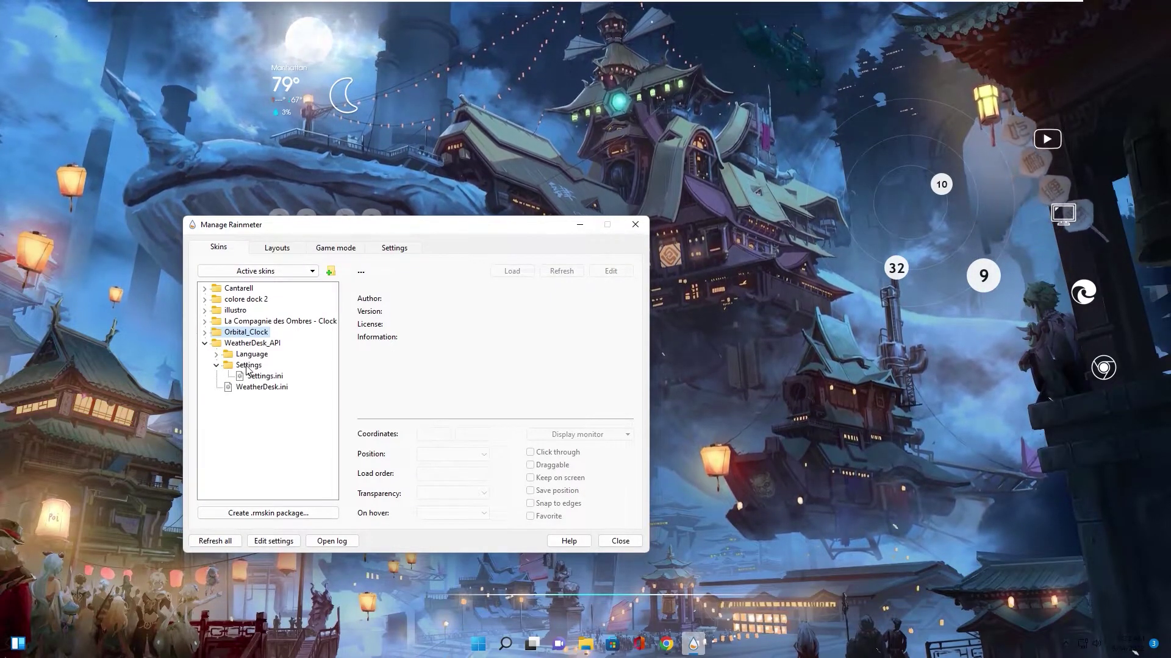
pyautogui.click(264, 377)
pyautogui.rightClick(264, 376)
pyautogui.click(283, 384)
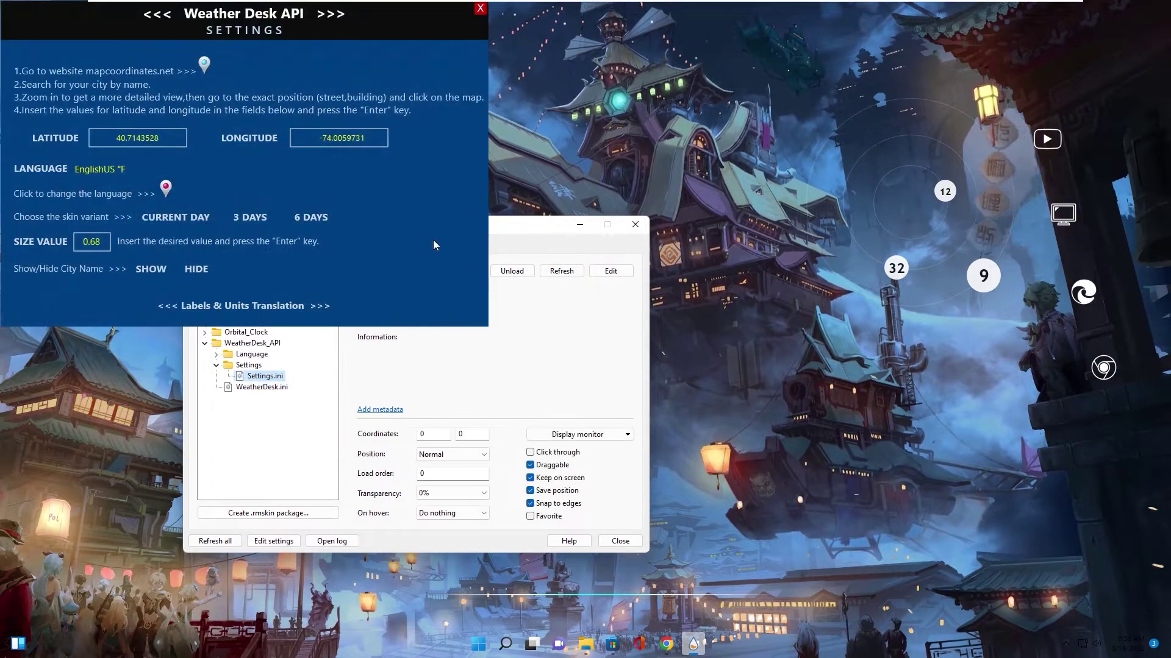
pyautogui.moveTo(530, 225); pyautogui.dragTo(924, 298)
pyautogui.moveTo(89, 11); pyautogui.dragTo(238, 229)
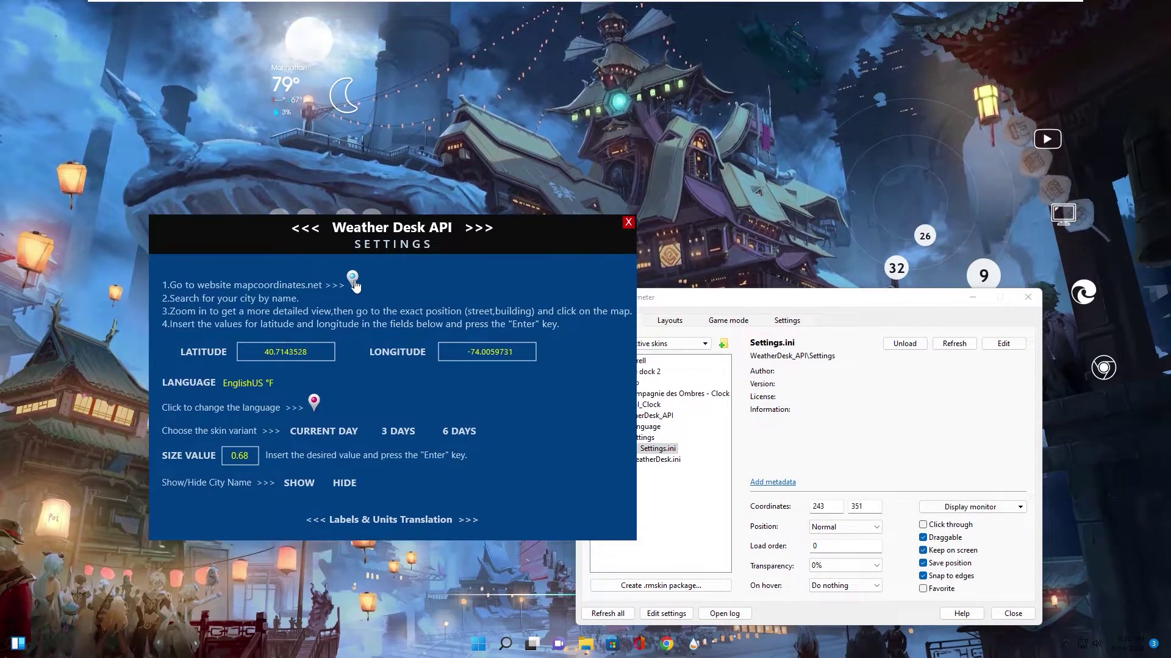
# Search mapcoordinates.net for Haiphong, Vietnam and drop the marker on the city.
pyautogui.click(353, 279)
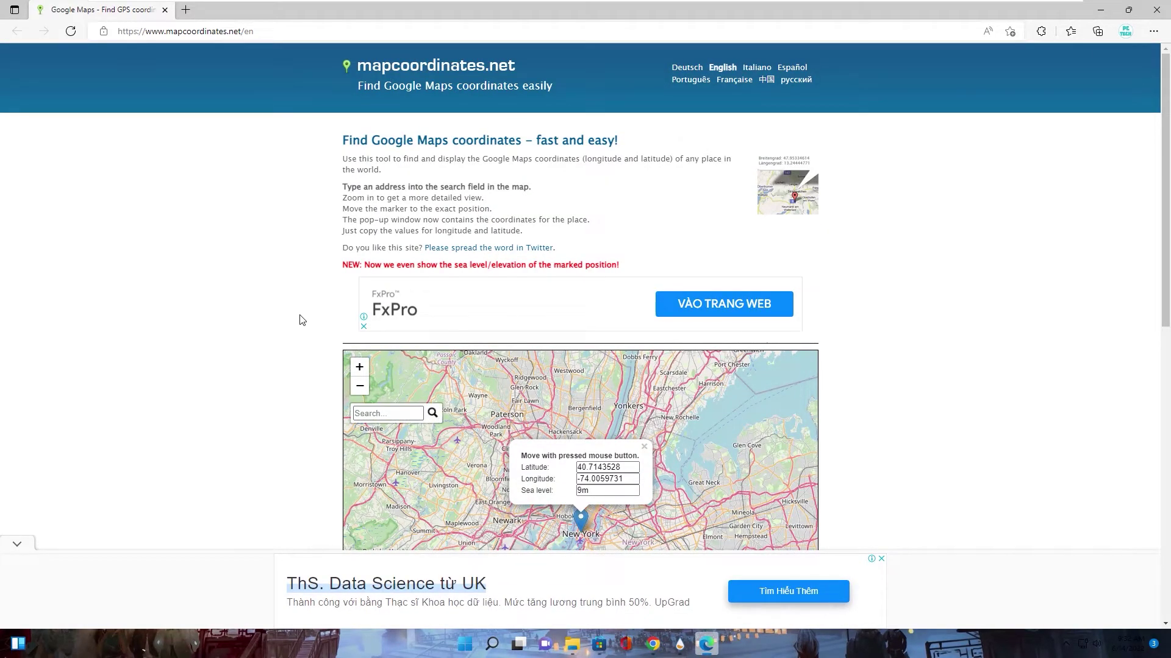
pyautogui.scroll(-2, 301, 320)
pyautogui.write('haiphong')
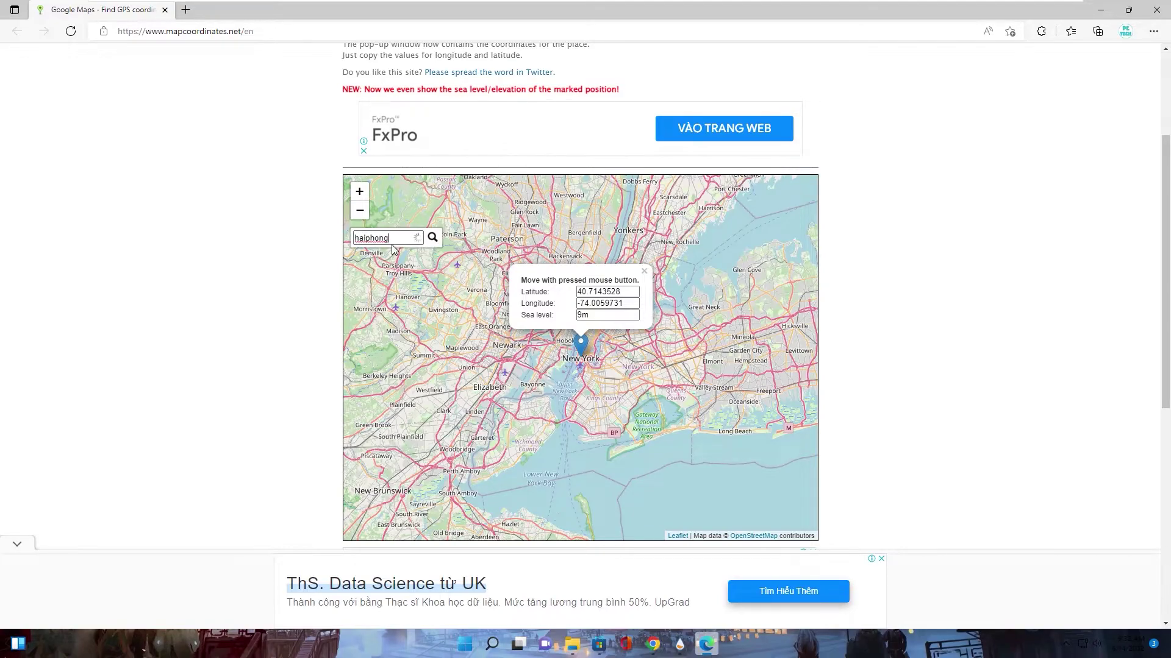
pyautogui.press('Return')
pyautogui.click(458, 257)
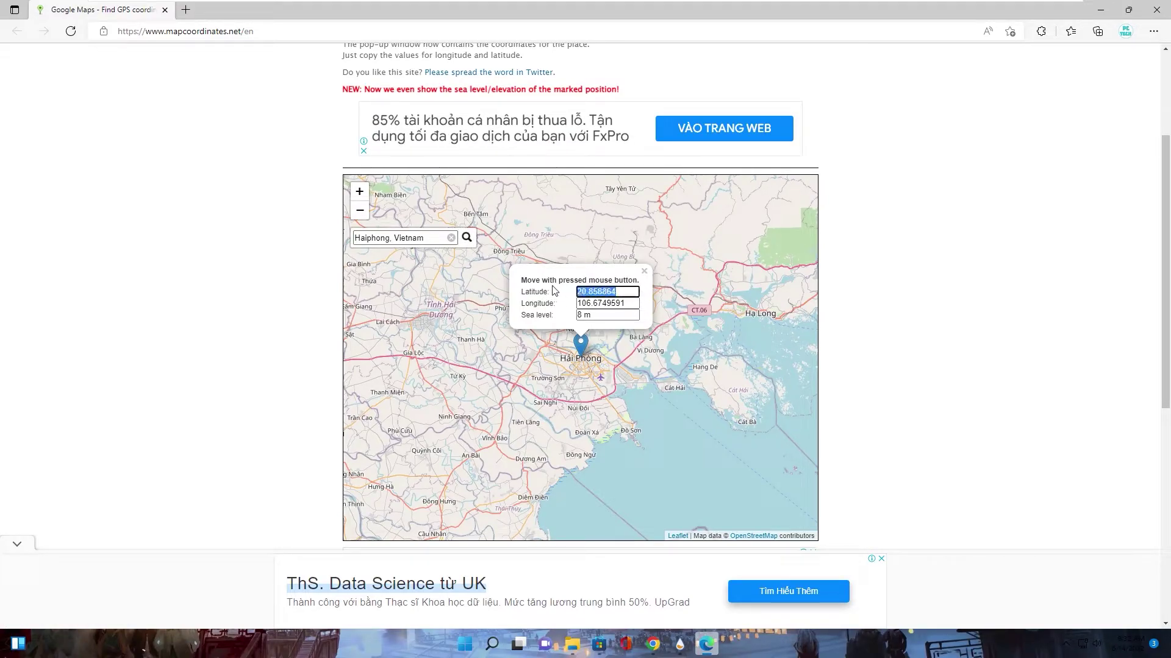
# Paste latitude 20.858864 into the Weather Desk LATITUDE field and apply it.
pyautogui.click(1100, 12)
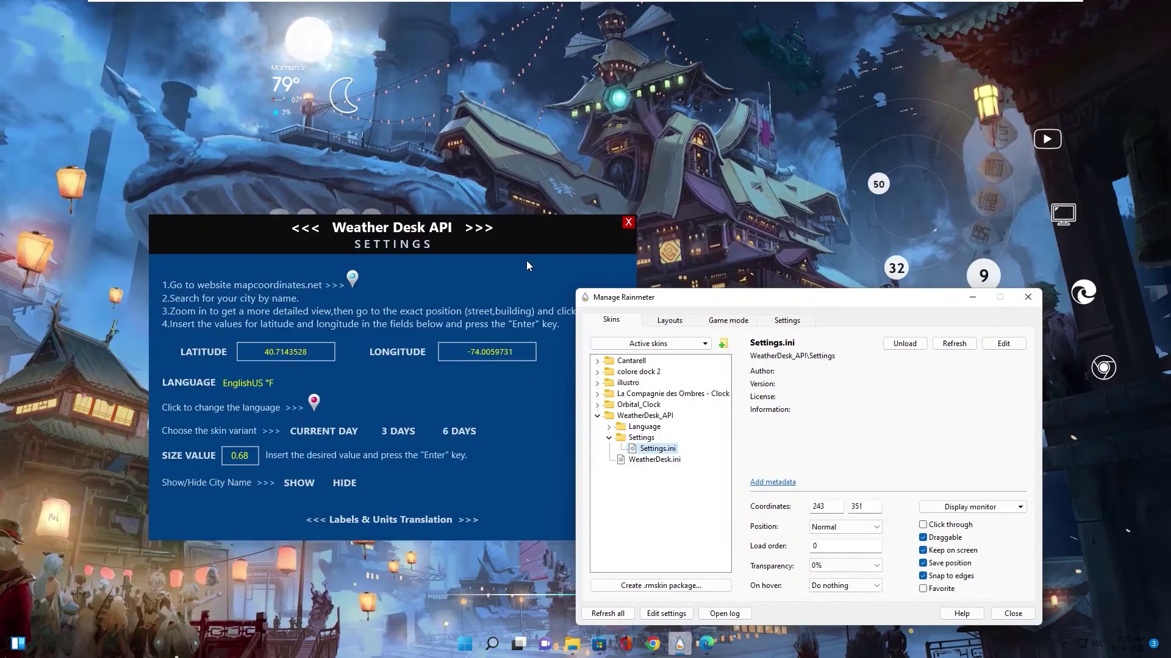
pyautogui.moveTo(284, 206); pyautogui.dragTo(384, 192)
pyautogui.click(311, 318)
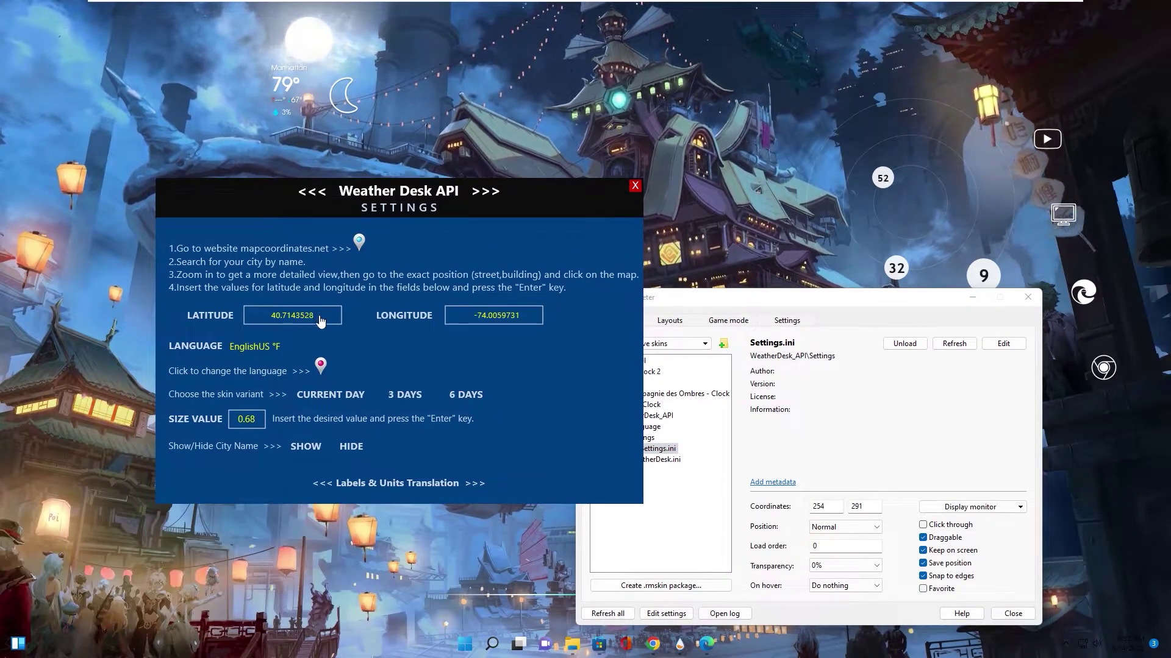
pyautogui.moveTo(300, 315); pyautogui.dragTo(318, 314)
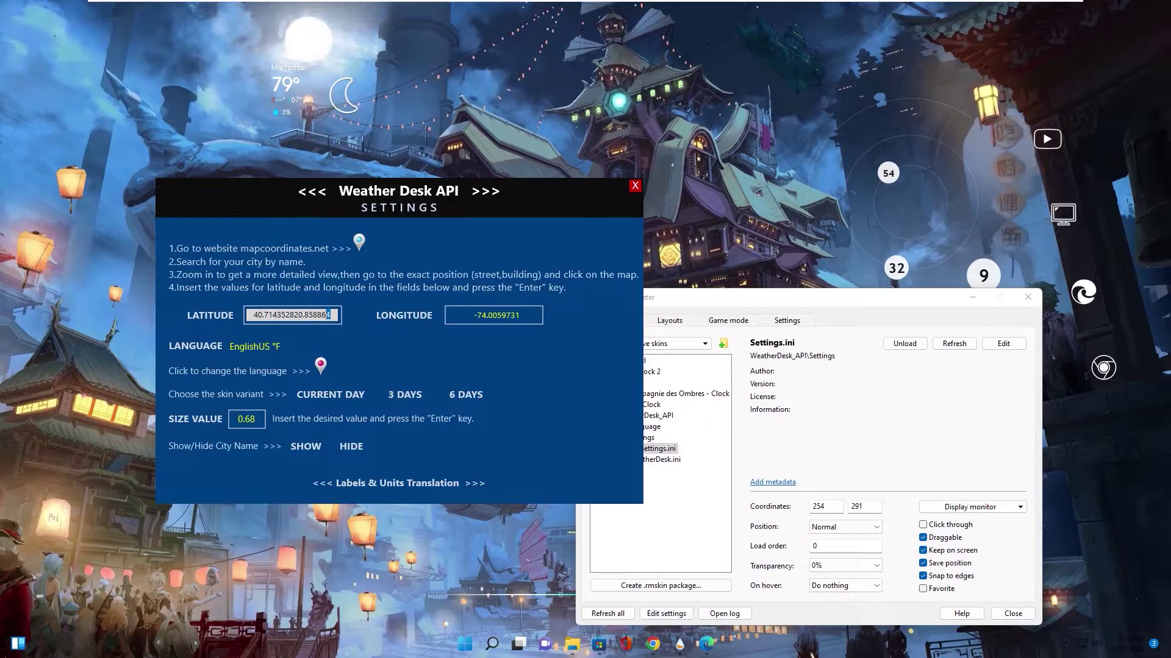
pyautogui.hotkey('ctrl', 'a')
pyautogui.write('20.858864')
pyautogui.press('Return')
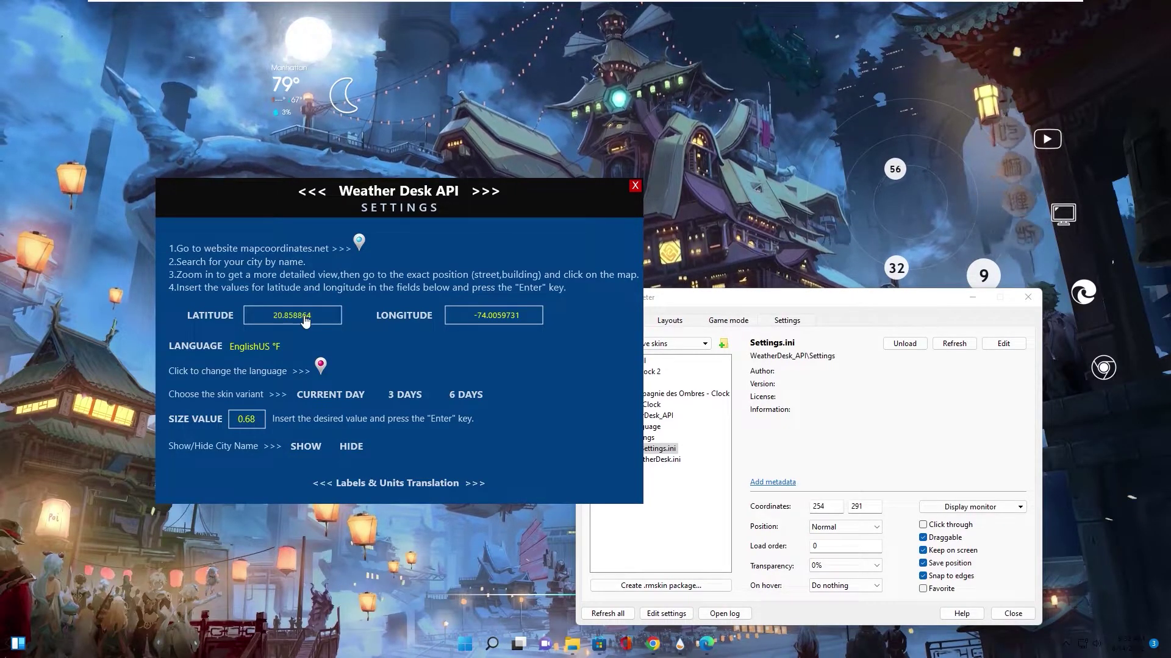
# Copy longitude 106.6749591 from the site and apply it in the LONGITUDE field.
pyautogui.click(706, 644)
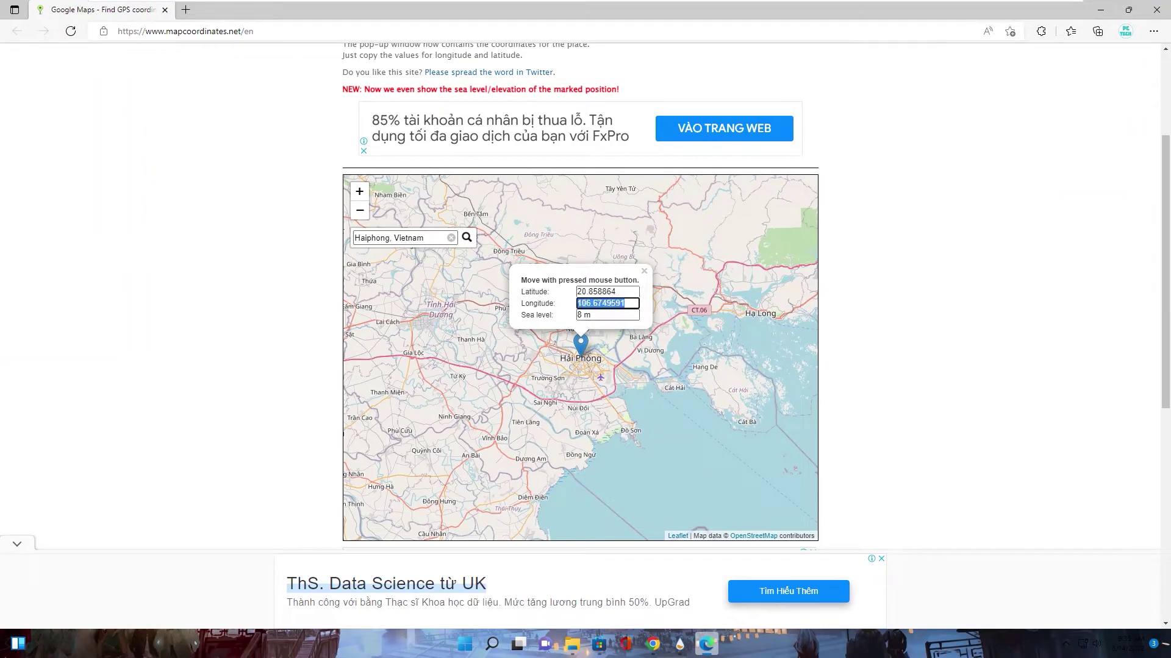
pyautogui.click(1101, 12)
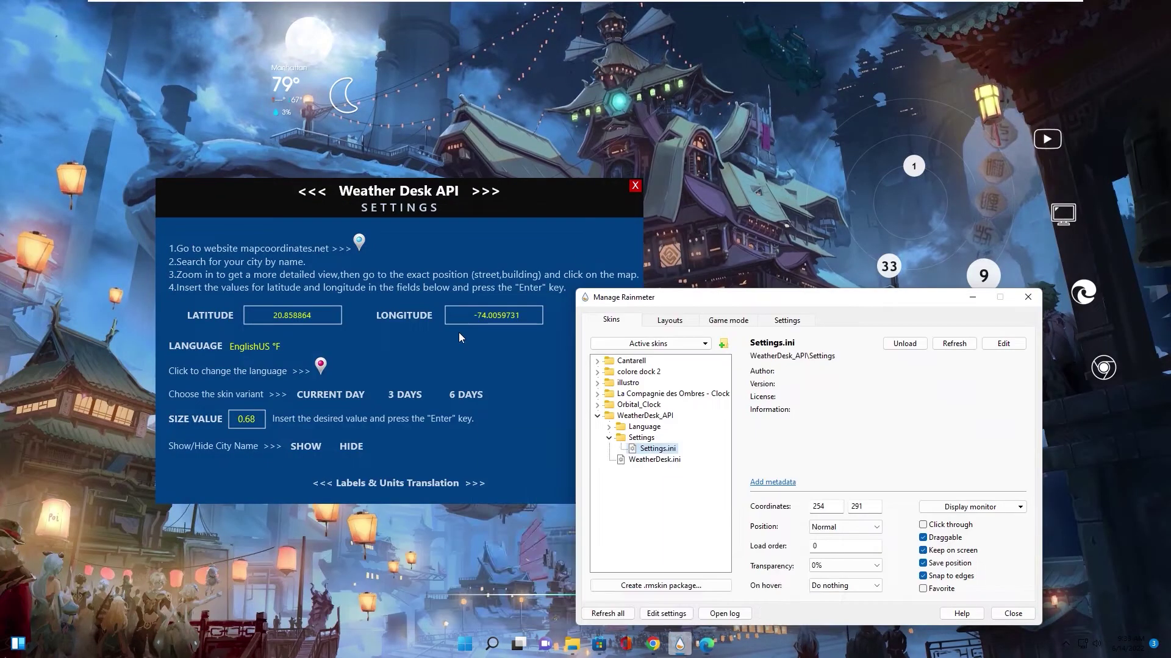
pyautogui.doubleClick(533, 320)
pyautogui.write('106.6749591')
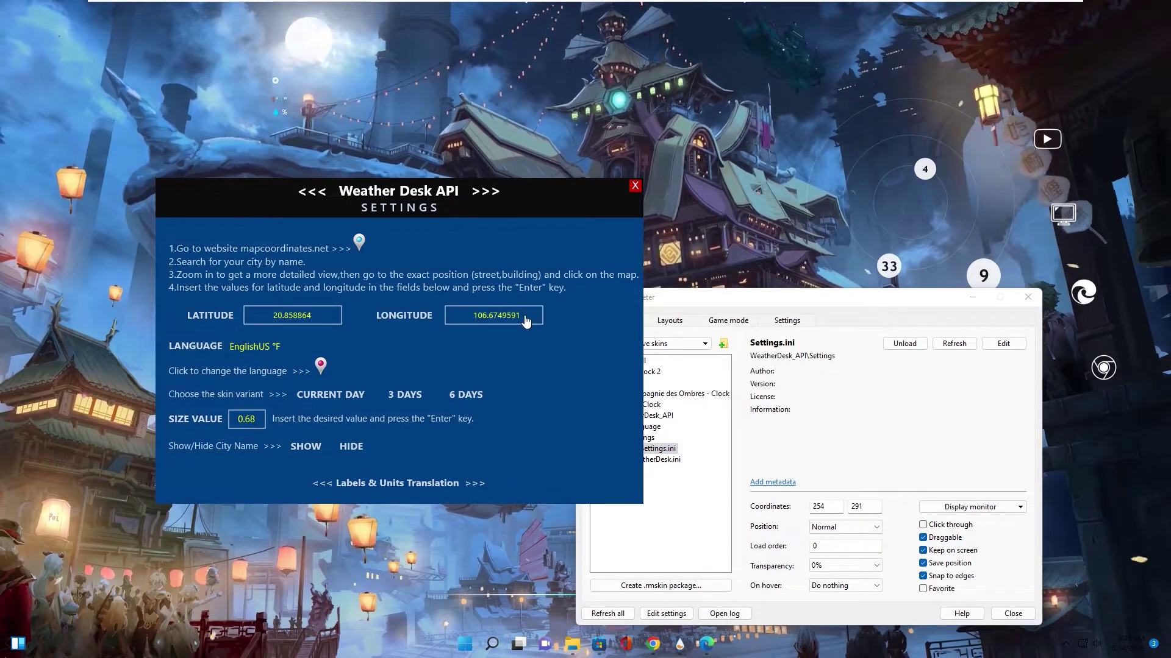
pyautogui.press('Return')
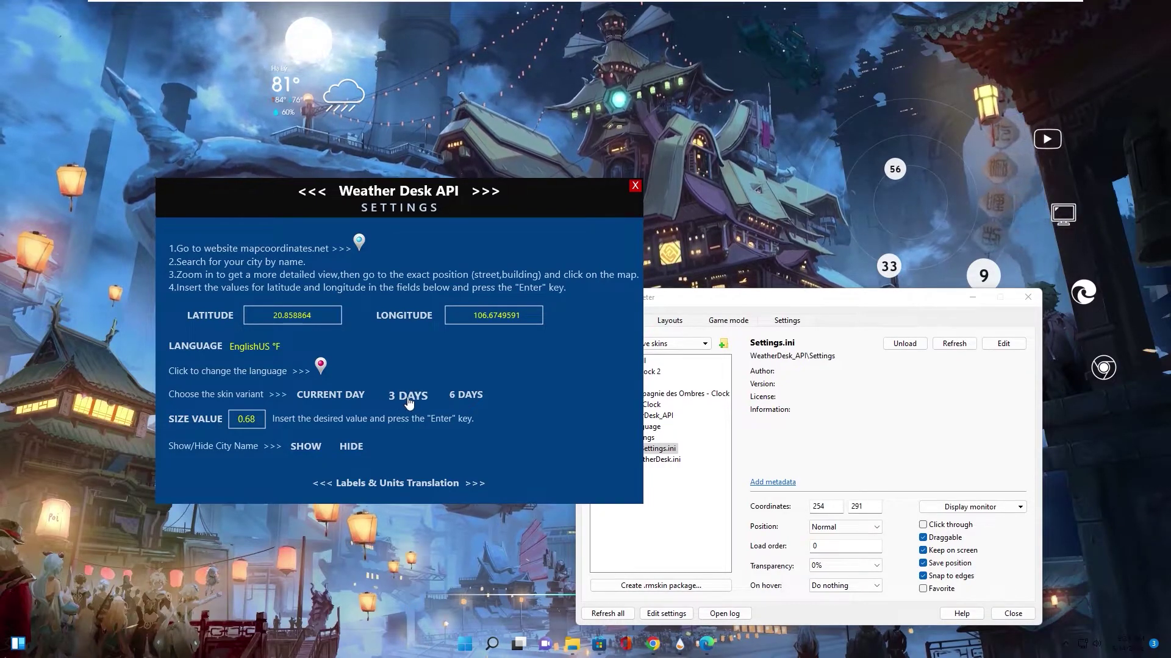
# Try the 3 DAYS and 6 DAYS views, then settle on CURRENT DAY.
pyautogui.click(333, 397)
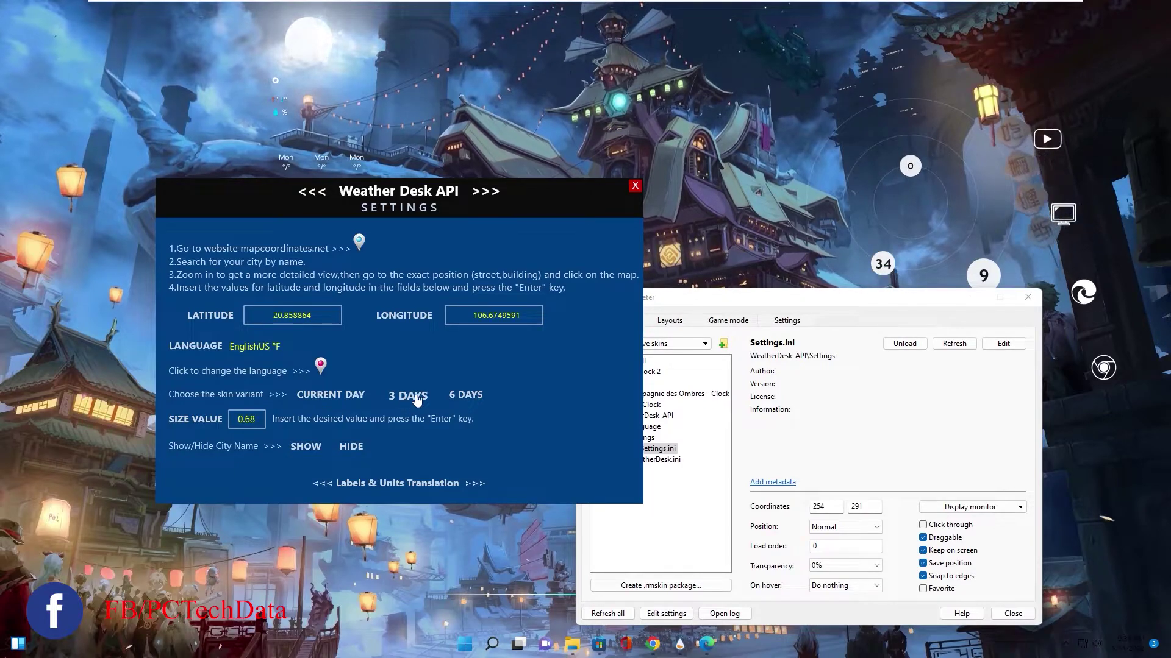
pyautogui.click(465, 396)
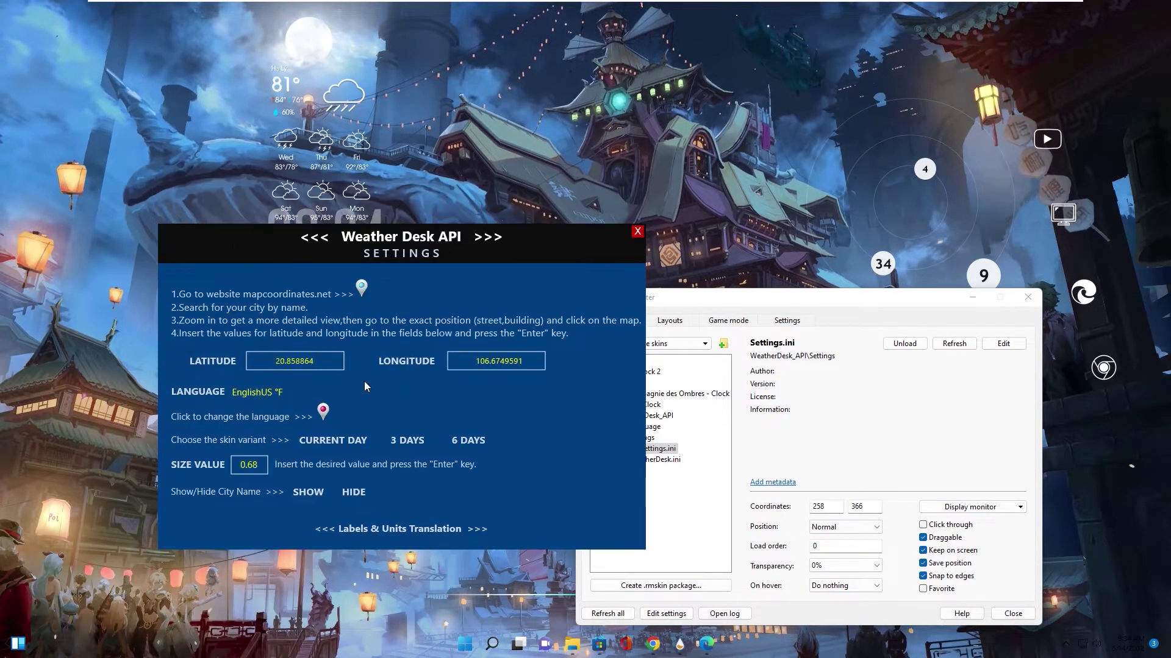
pyautogui.click(330, 443)
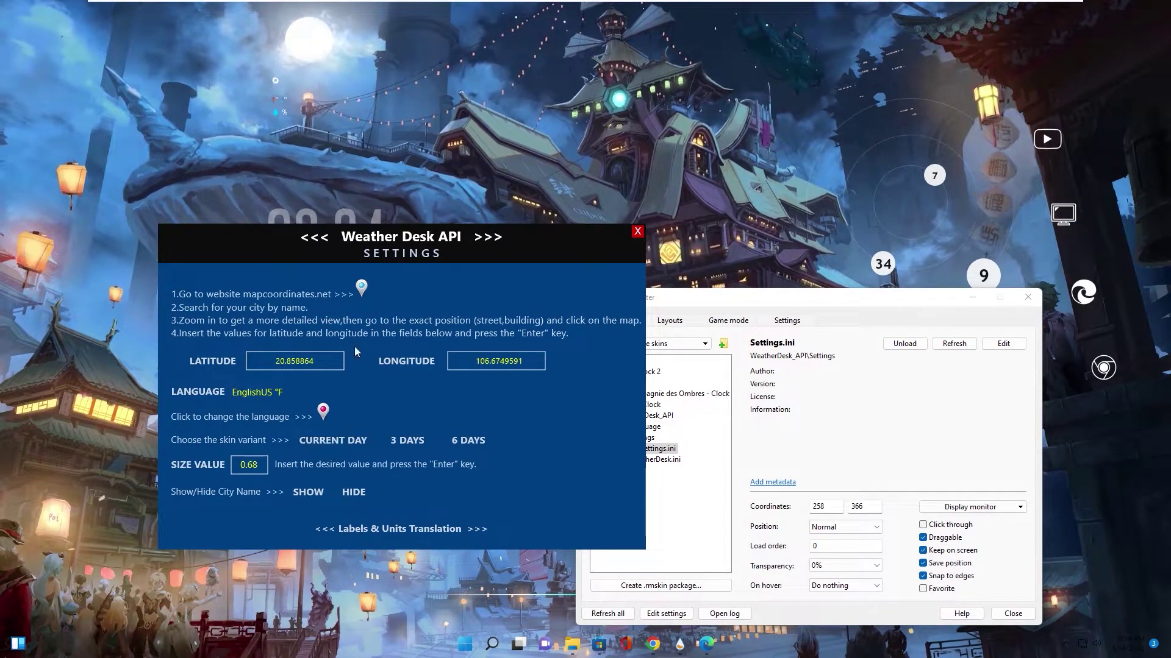
# Set the widget SIZE VALUE to 1 and hide the city name.
pyautogui.click(248, 465)
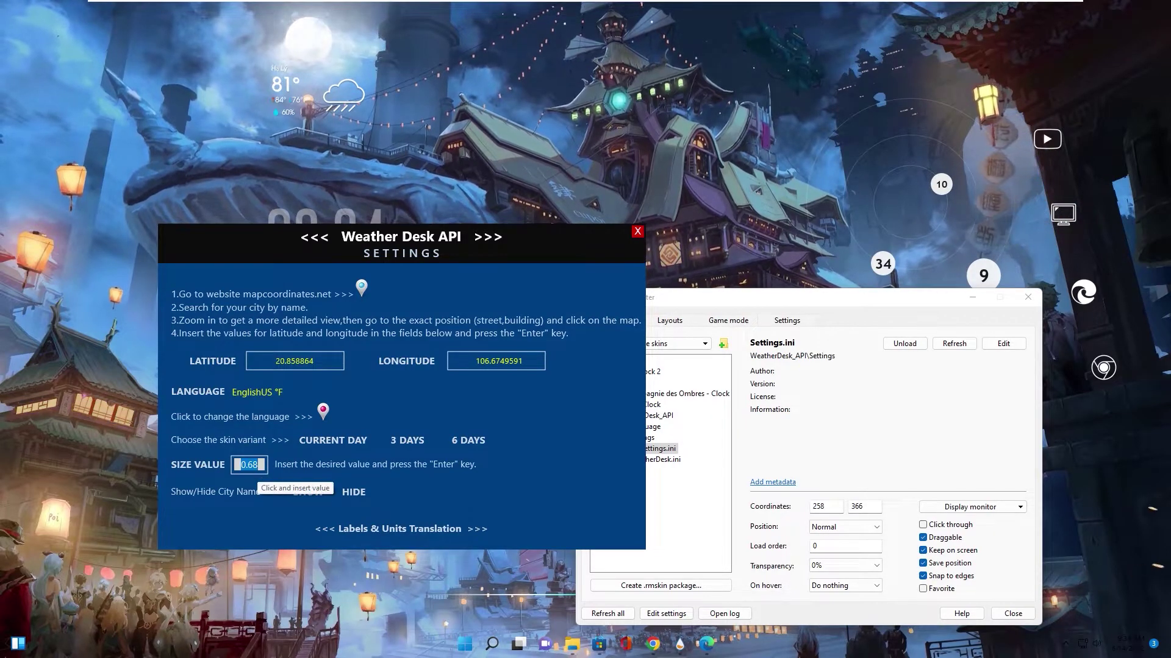
pyautogui.write('1')
pyautogui.press('Return')
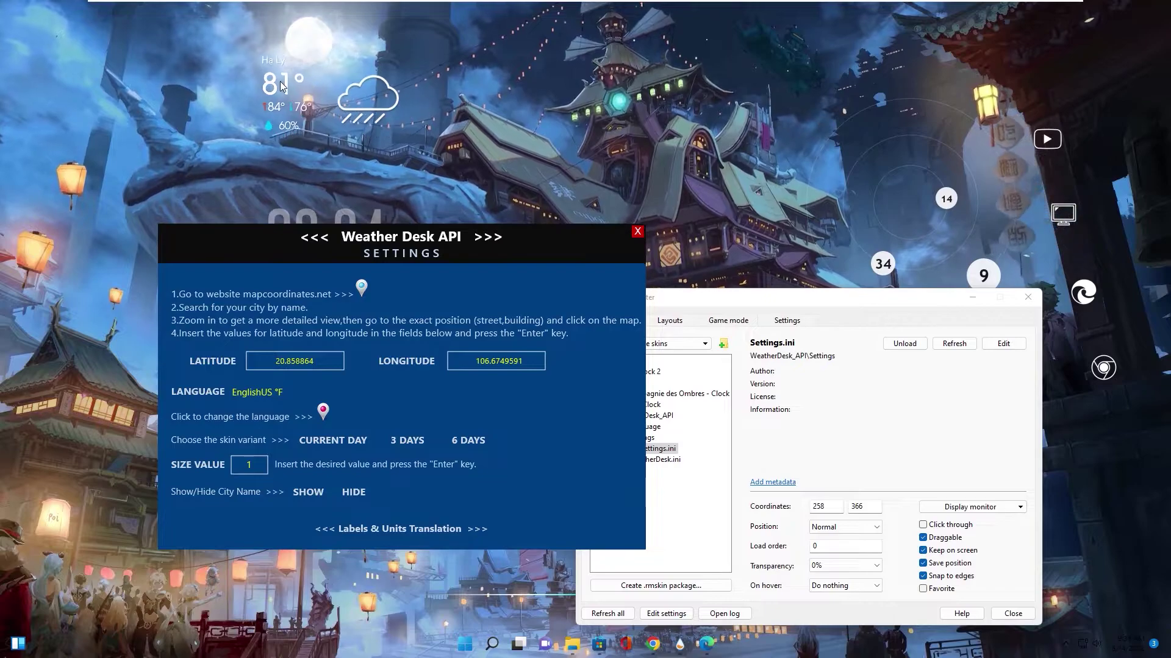
pyautogui.click(312, 494)
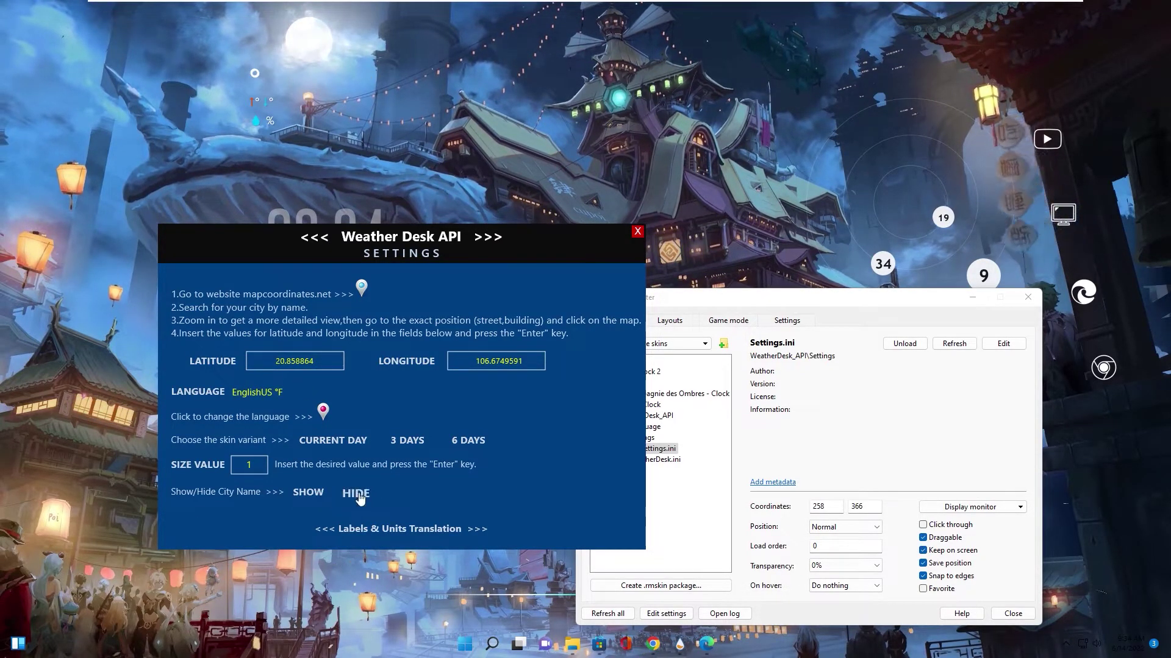
pyautogui.click(357, 494)
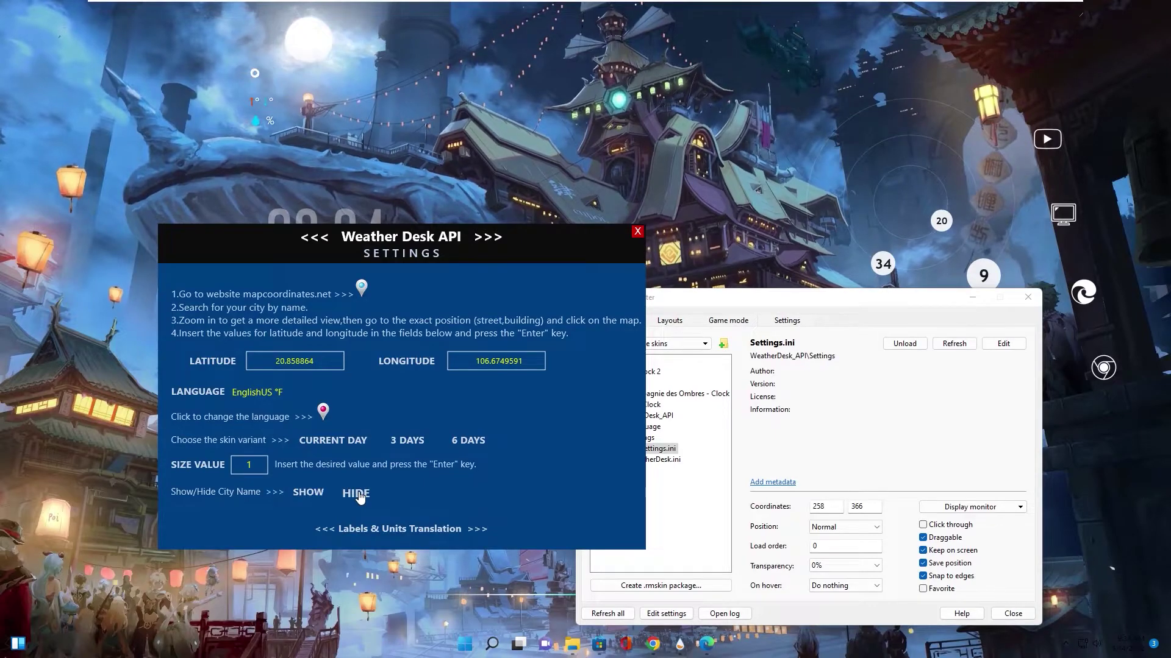
# Close the weather settings and unpin Office, Microsoft Store and File Explorer from the taskbar.
pyautogui.click(639, 231)
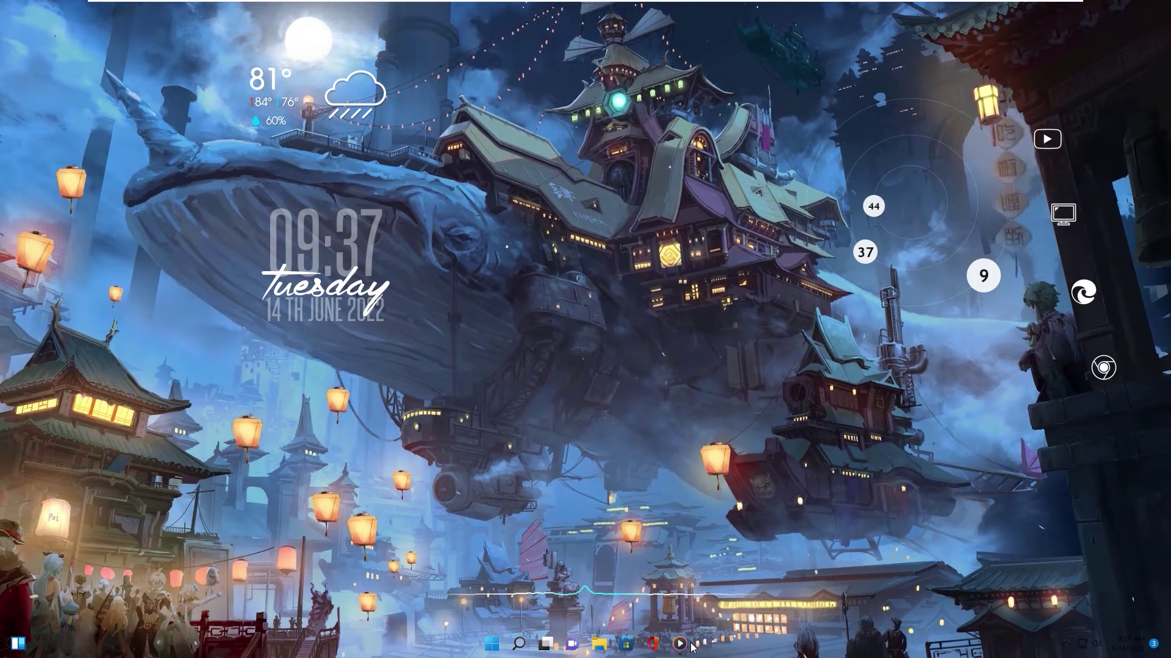
pyautogui.rightClick(652, 644)
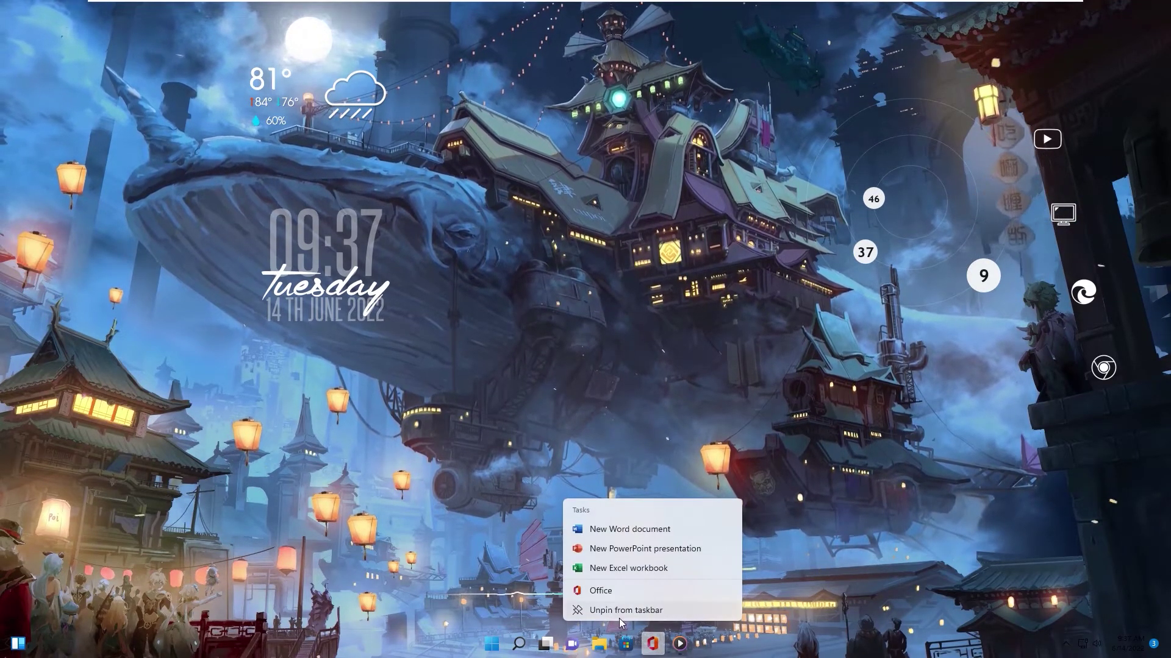
pyautogui.click(604, 614)
pyautogui.rightClick(640, 646)
pyautogui.click(604, 616)
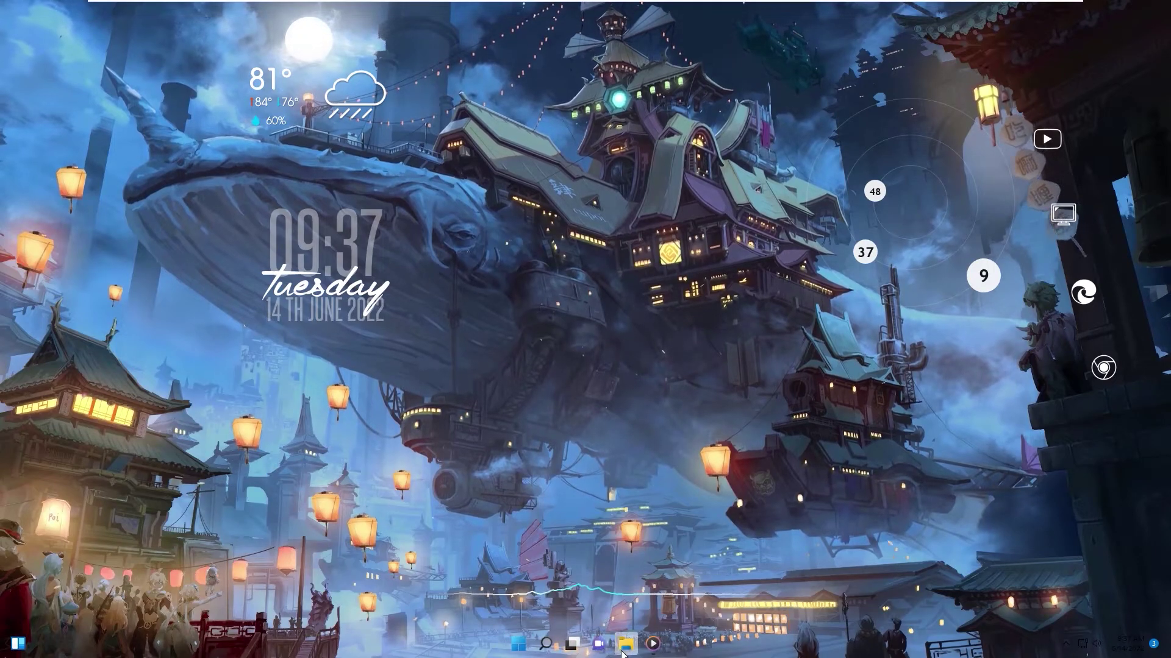
pyautogui.rightClick(626, 644)
pyautogui.click(604, 615)
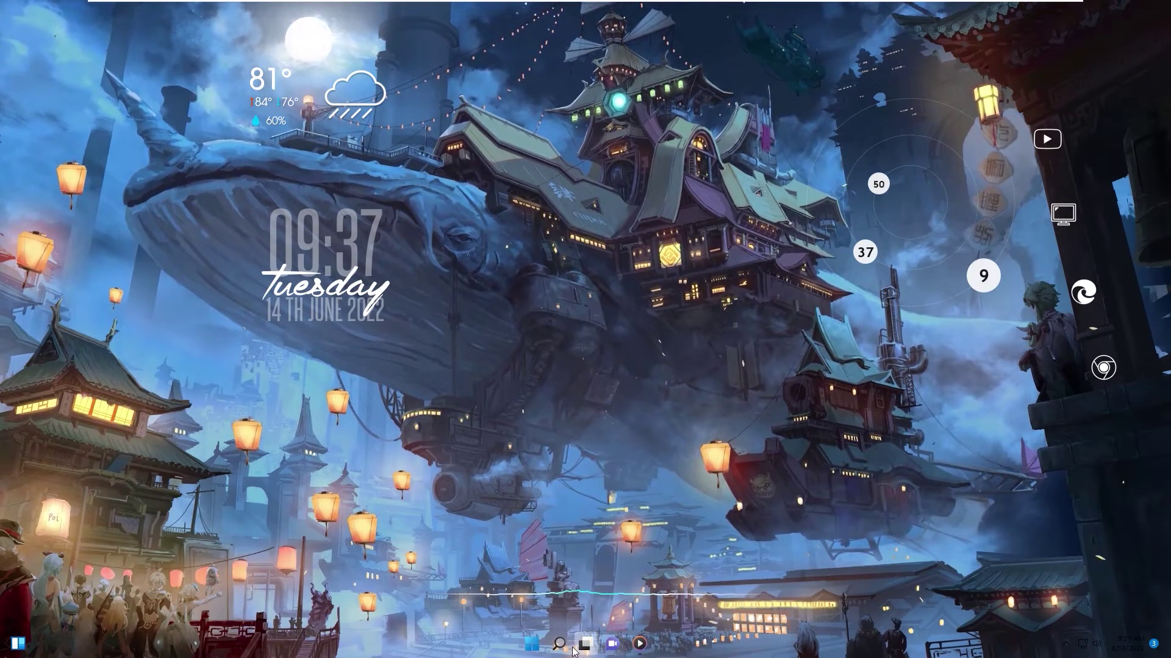
# Turn off Search, Task view, Widgets and Chat under Settings > Personalization > Taskbar, then minimize Settings.
pyautogui.click(531, 644)
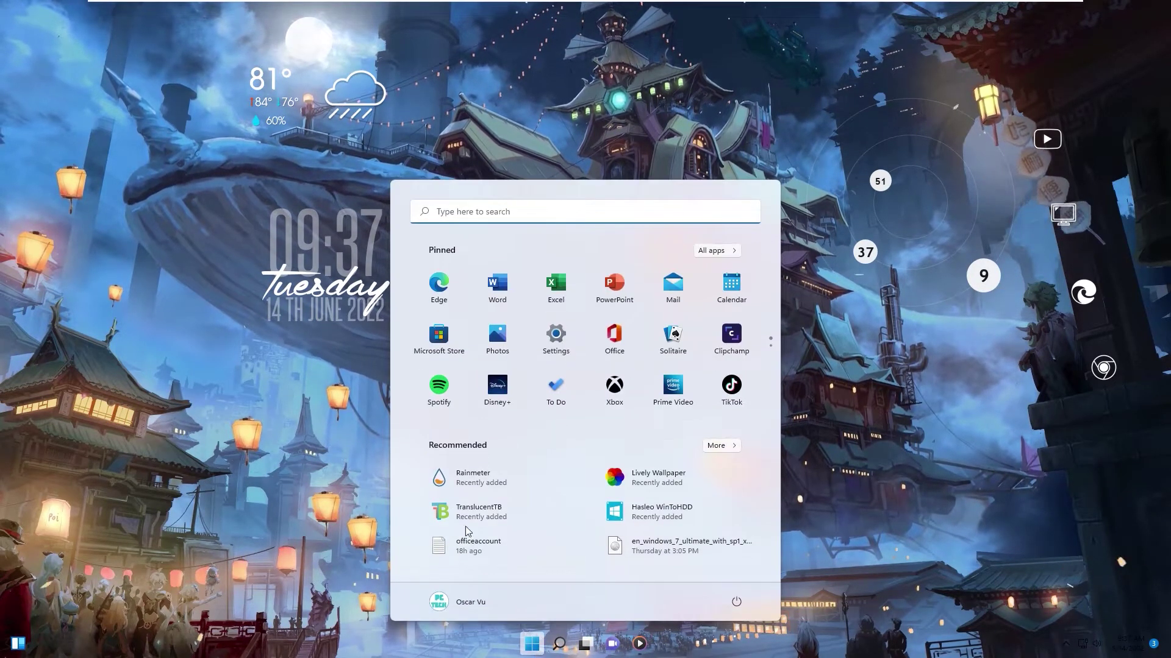
pyautogui.click(556, 335)
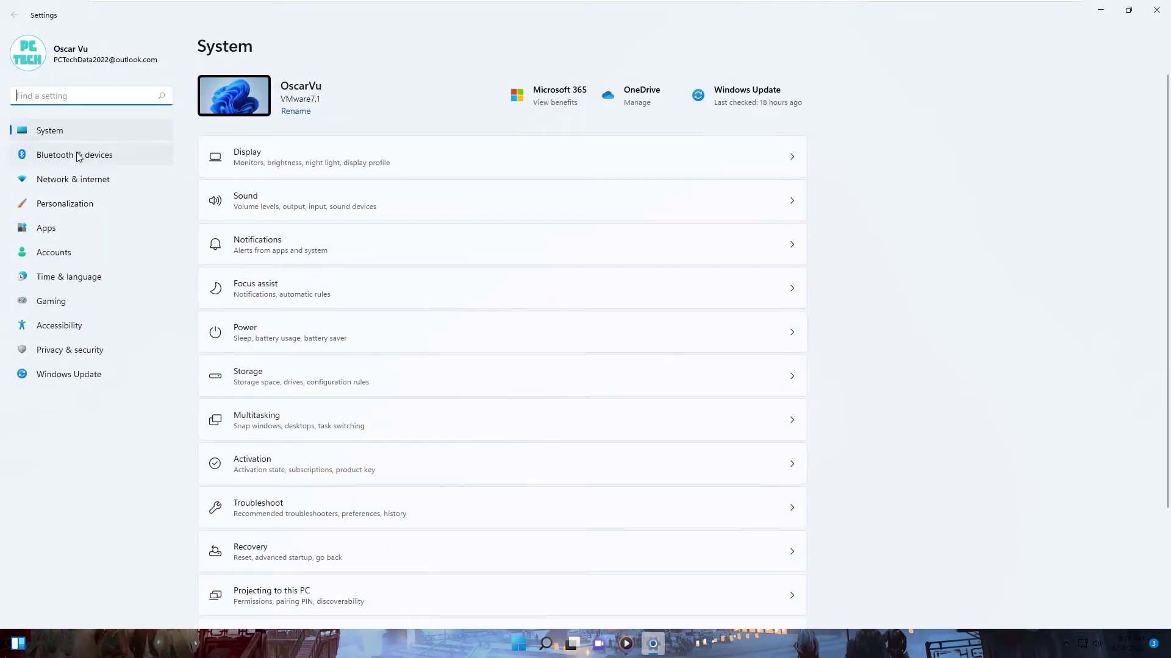
pyautogui.click(50, 207)
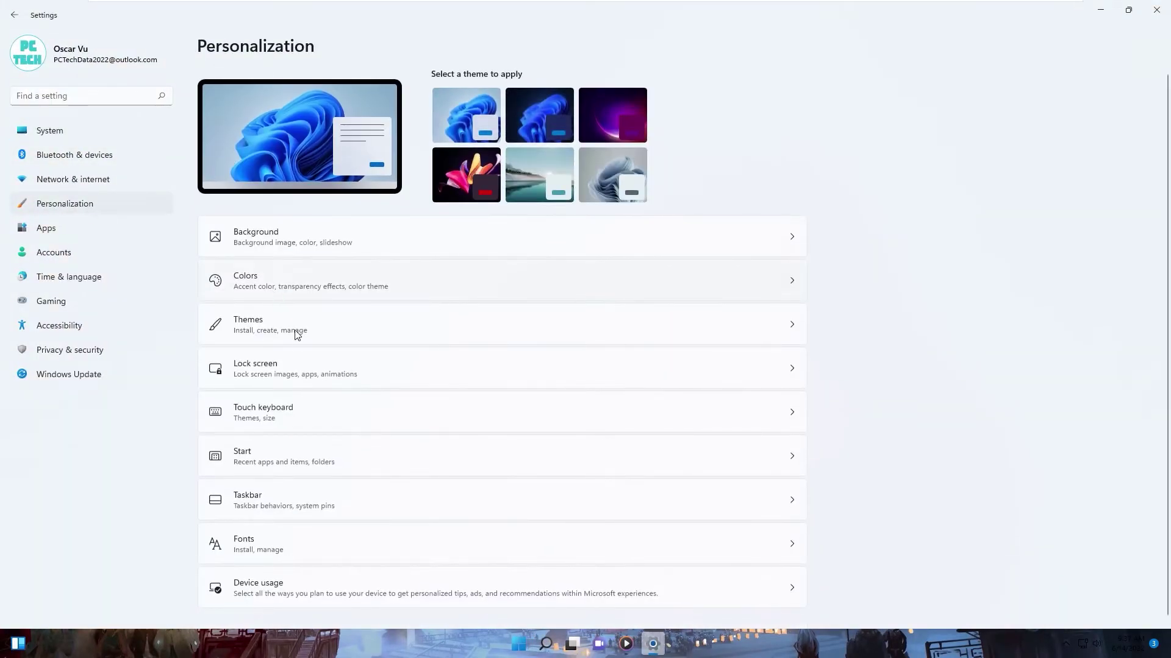
pyautogui.click(272, 499)
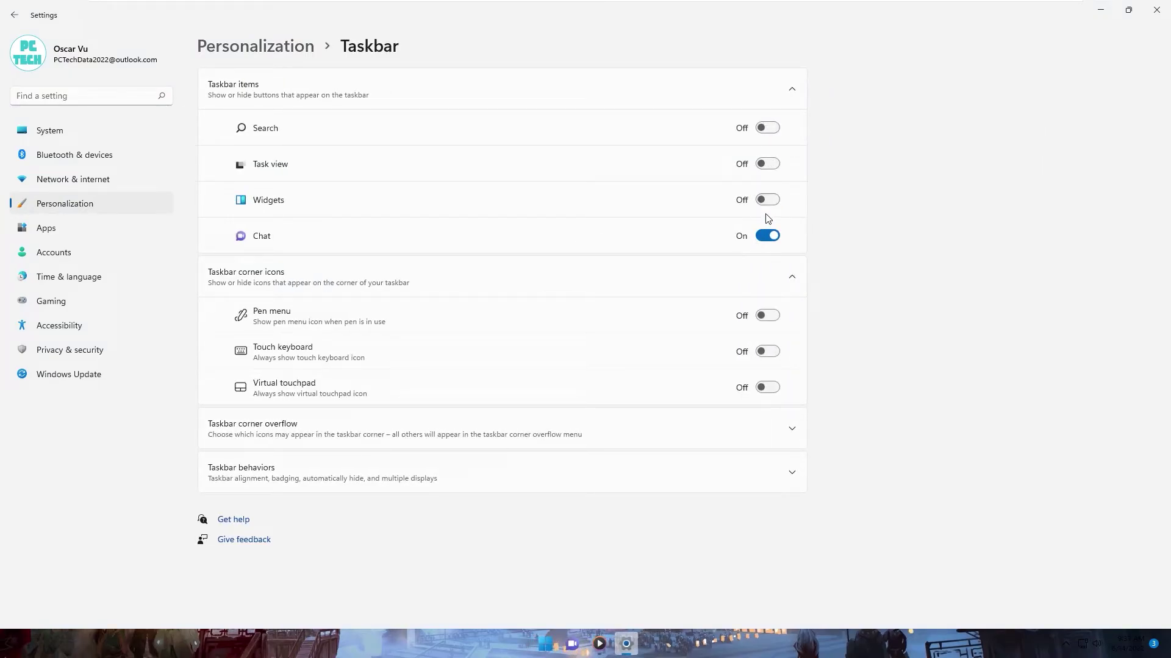
pyautogui.click(1099, 14)
pyautogui.moveTo(611, 645)
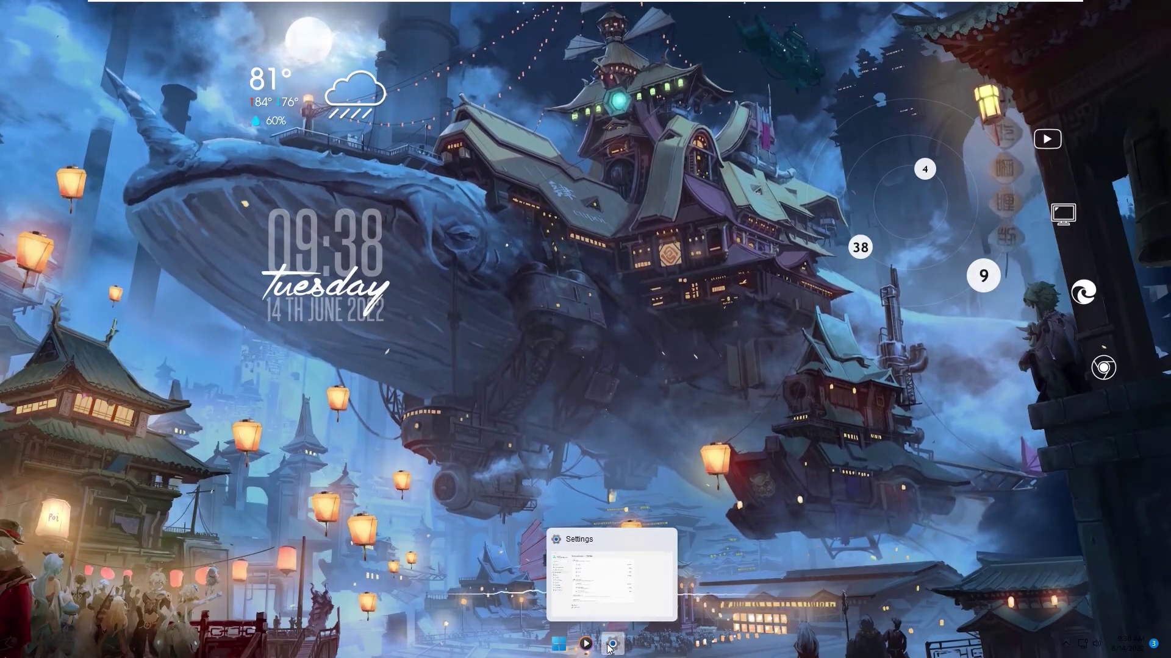
# Close the Windows Settings app to reveal the desktop with its two-icon taskbar.
pyautogui.click(677, 533)
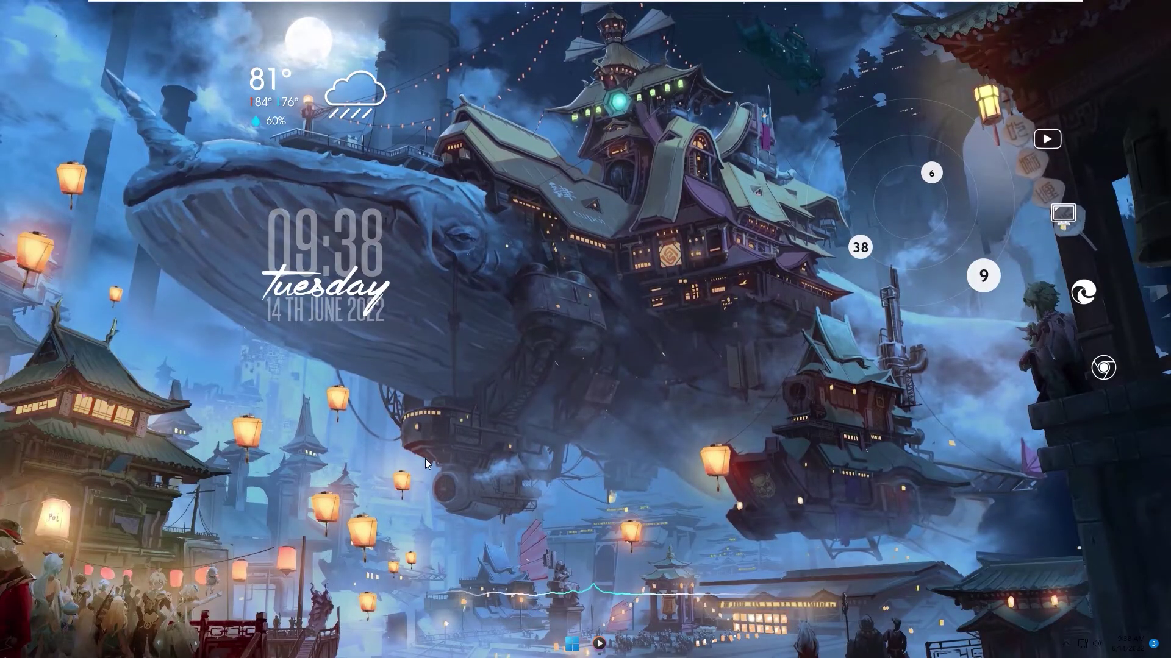